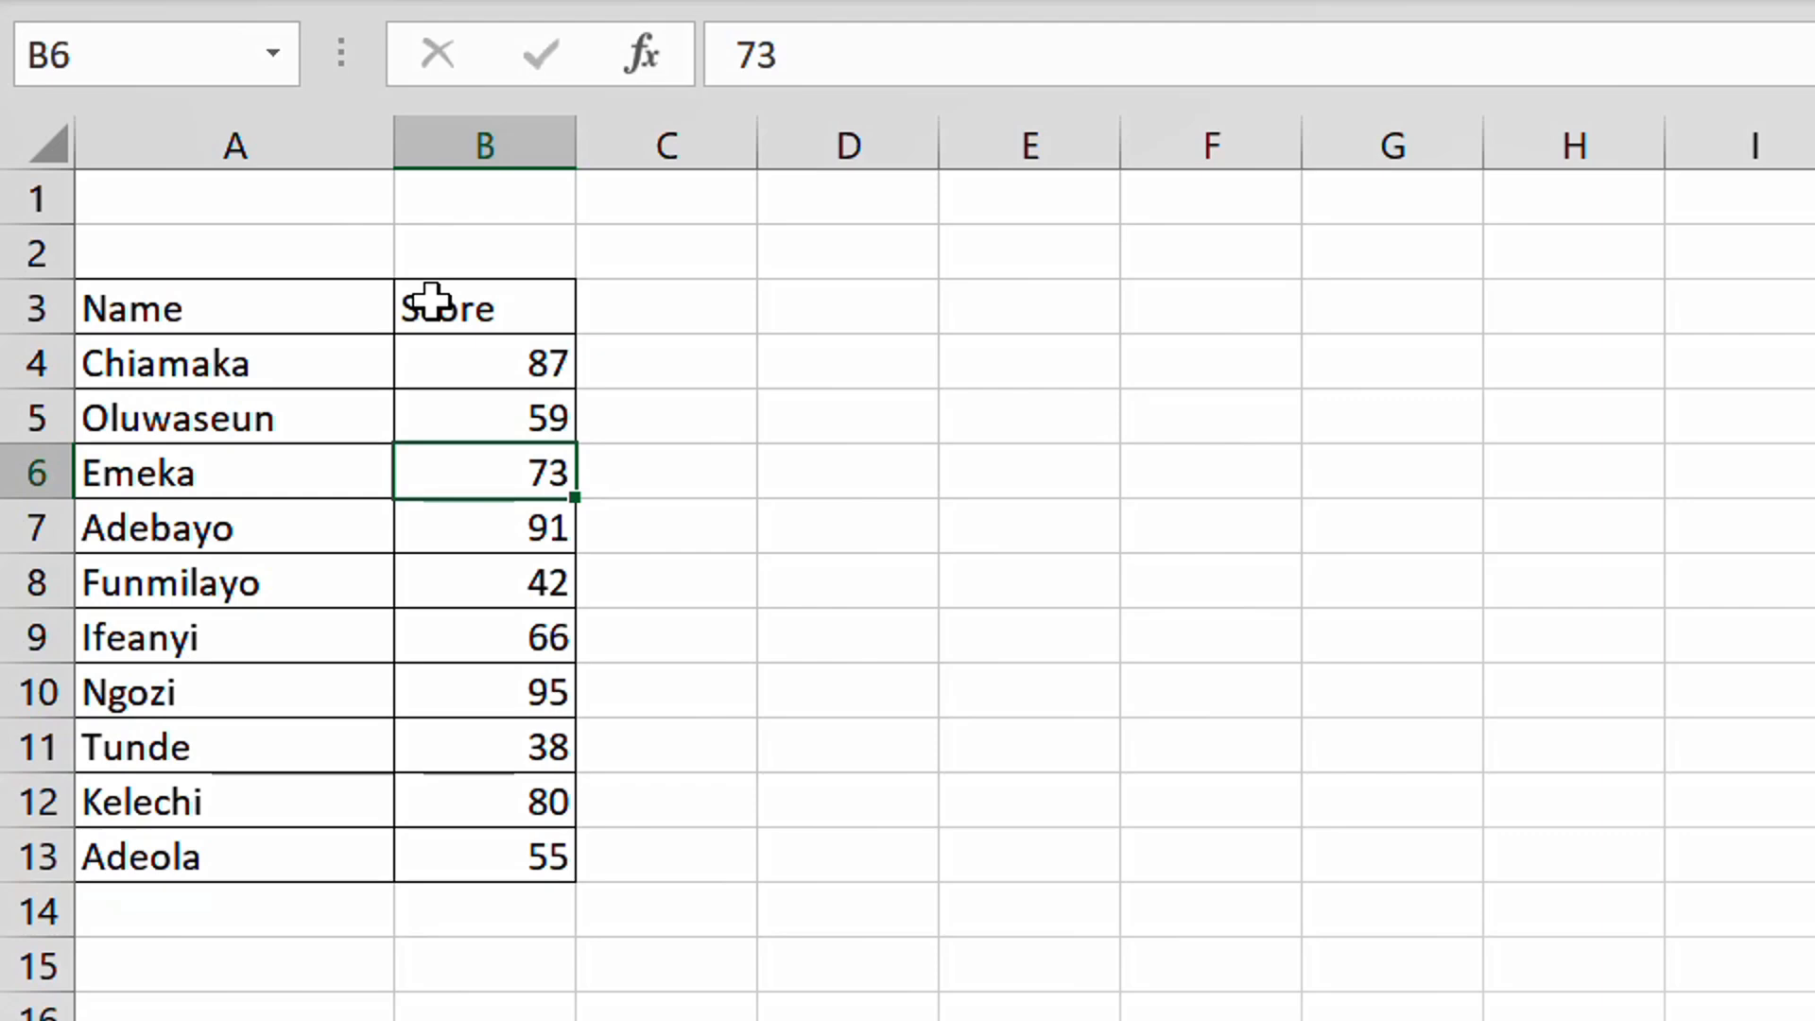
Make the Name and Score headers in A3:B3 bold.
{"action": "left_click_drag", "start_coordinate": [449, 357], "coordinate": [435, 695]}
{"action": "left_click", "coordinate": [247, 348]}
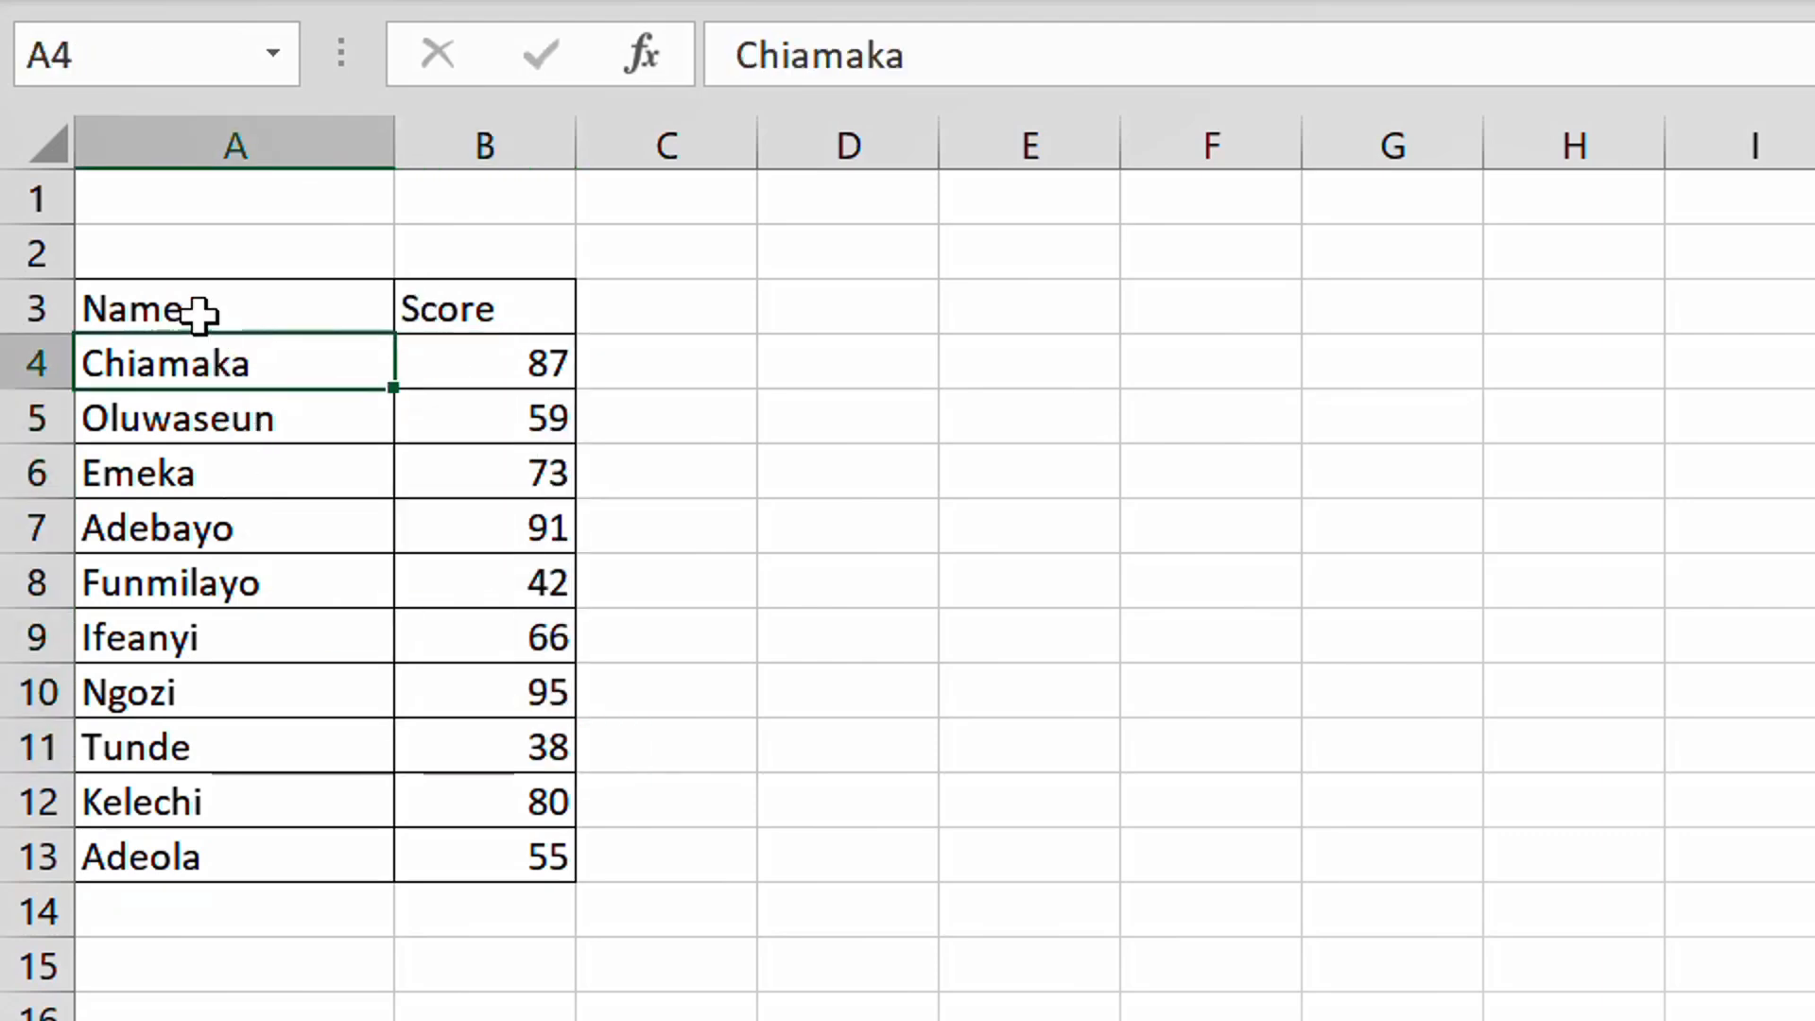
{"action": "left_click_drag", "start_coordinate": [198, 315], "coordinate": [445, 312]}
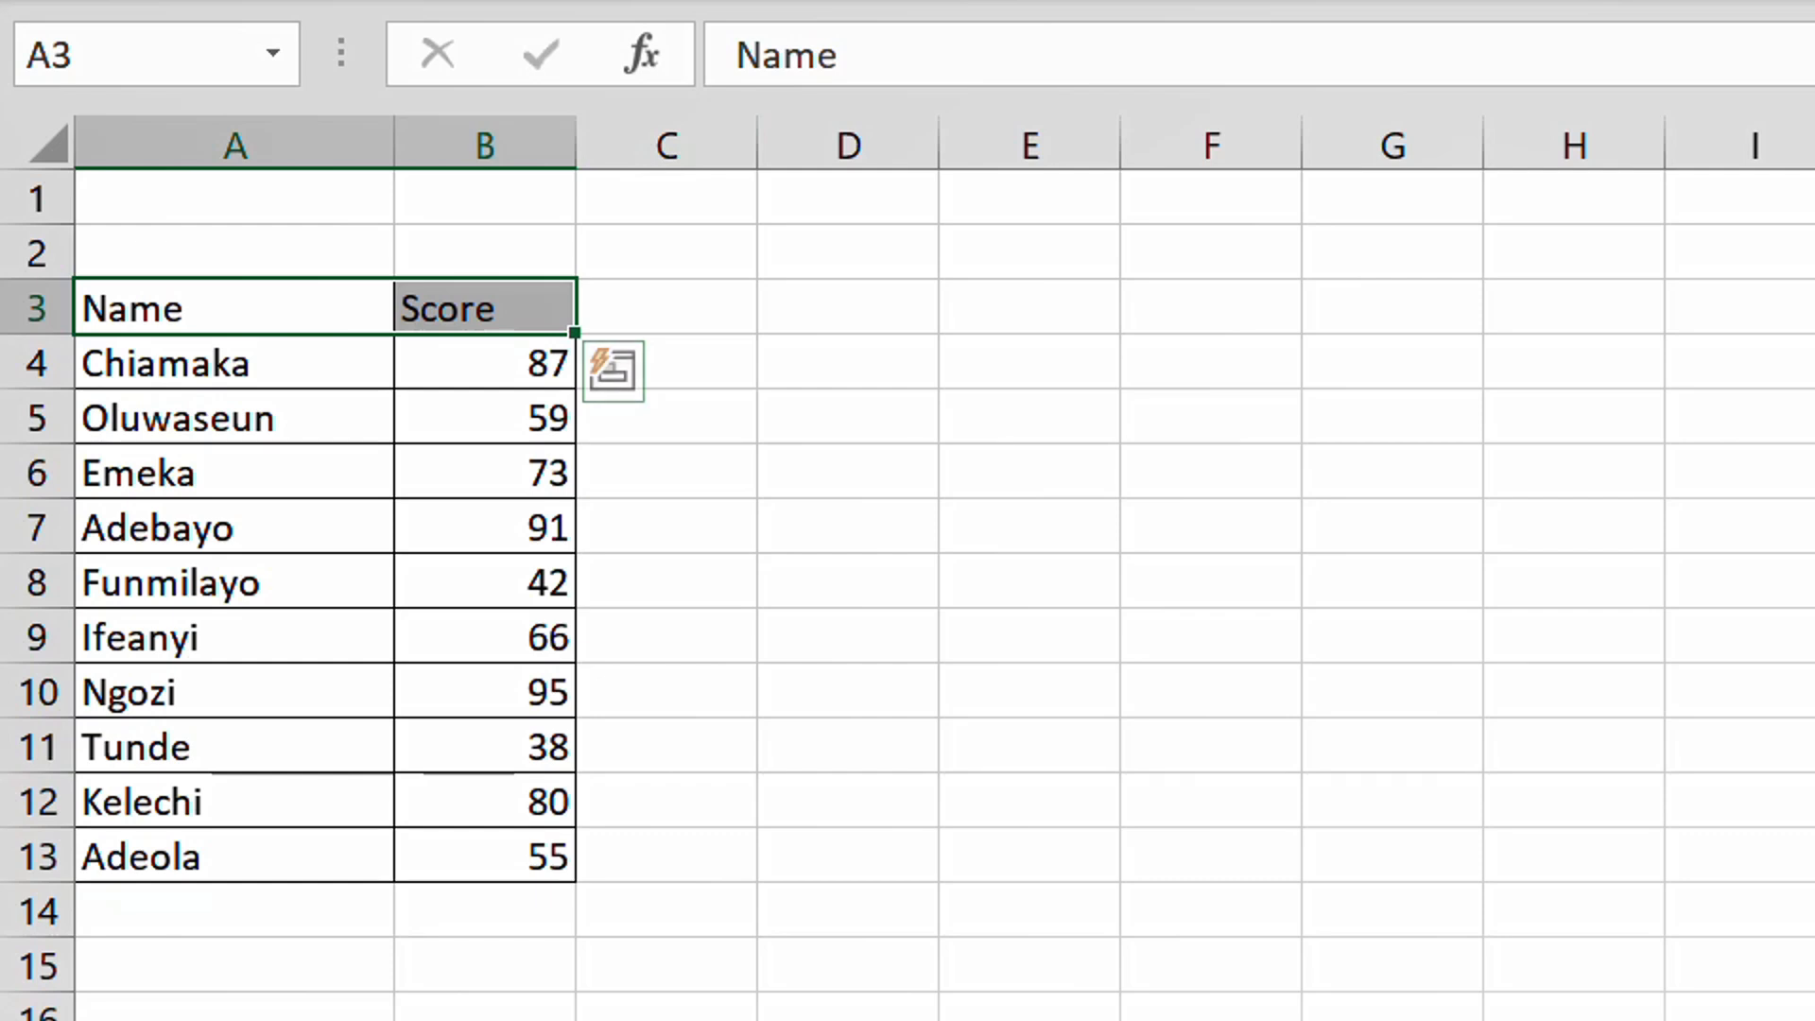
{"action": "key", "text": "ctrl+b"}
{"action": "left_click", "coordinate": [509, 363]}
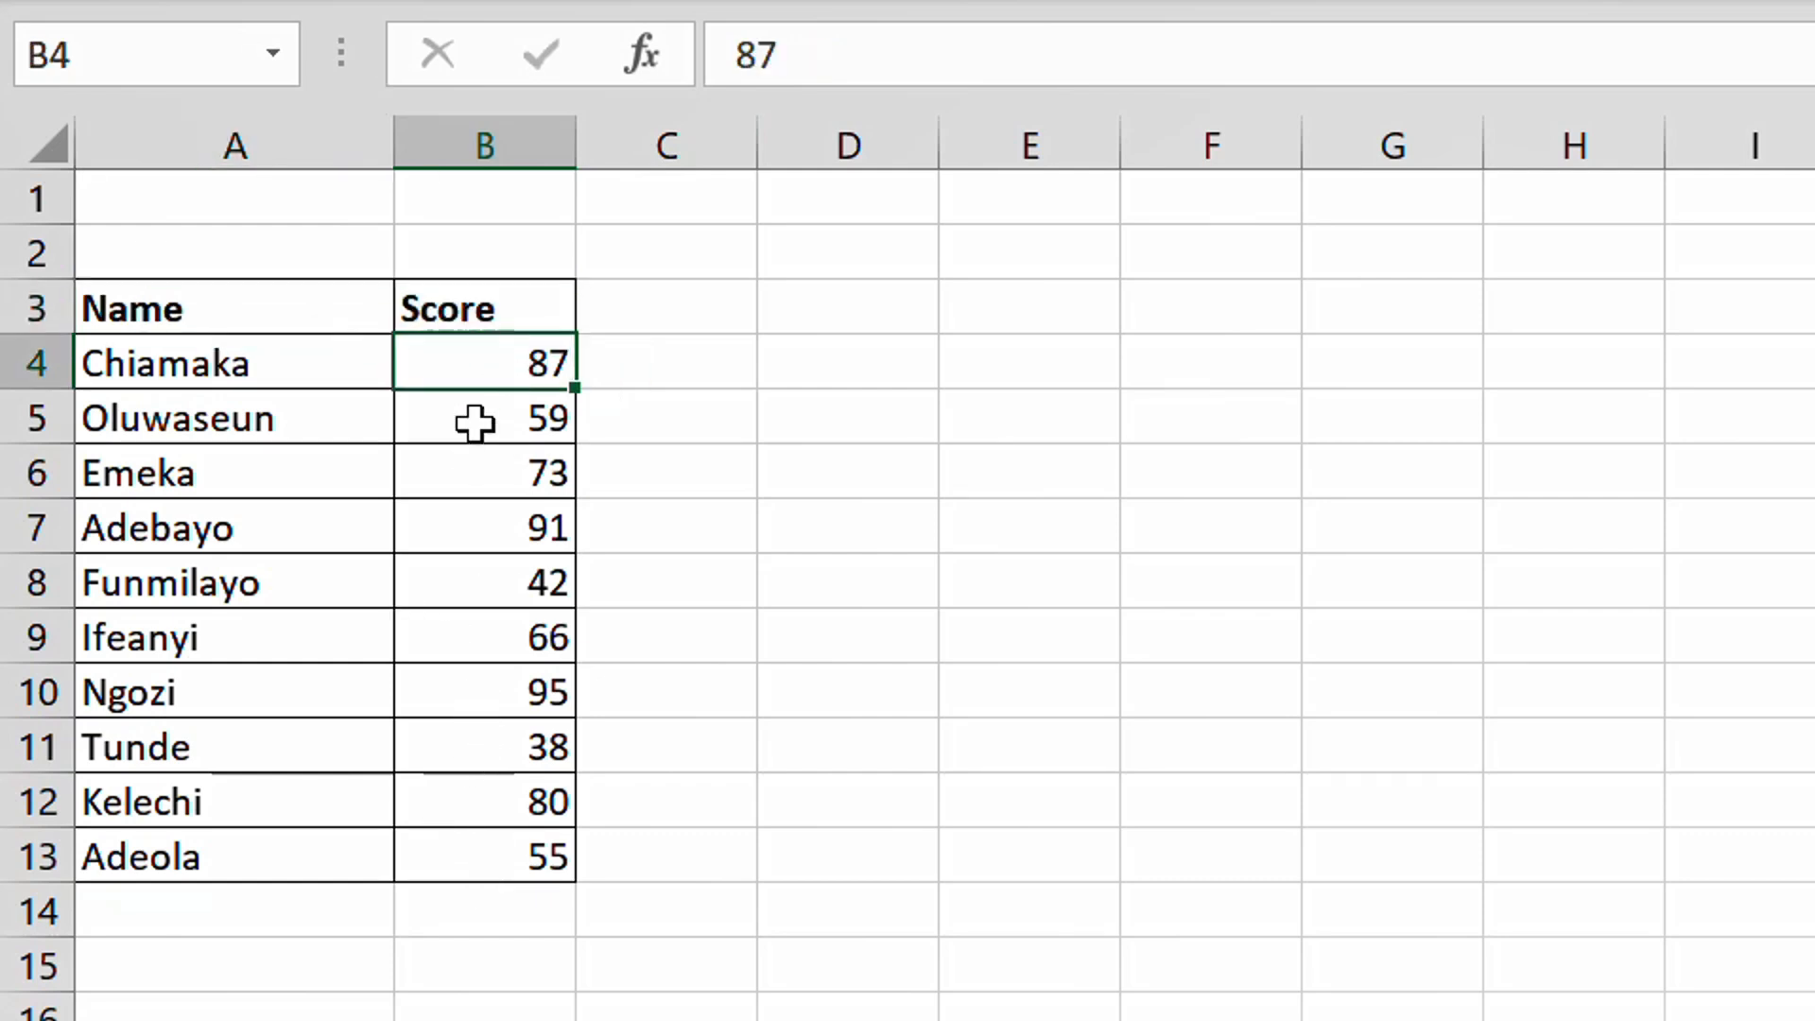
Start a custom number format for the scores in B4:B13 with the code [>50][color10]#.
{"action": "left_click_drag", "start_coordinate": [490, 357], "coordinate": [502, 839]}
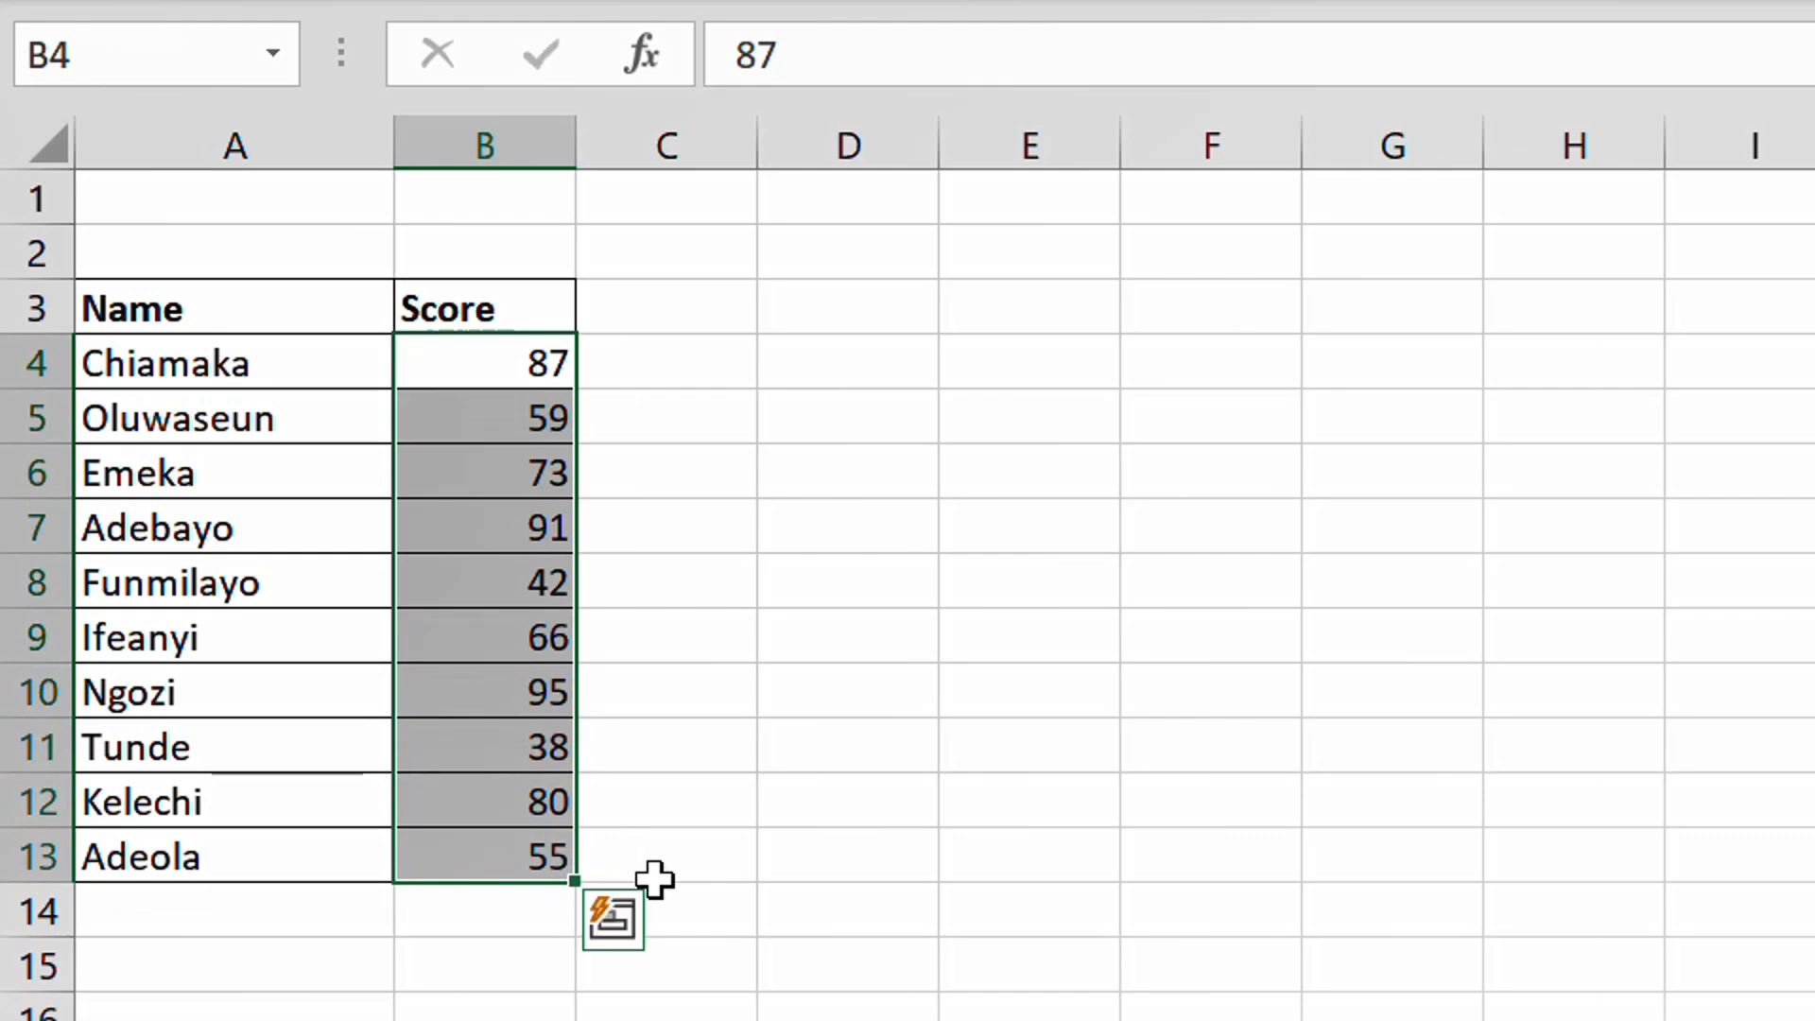
{"action": "key", "text": "ctrl+1"}
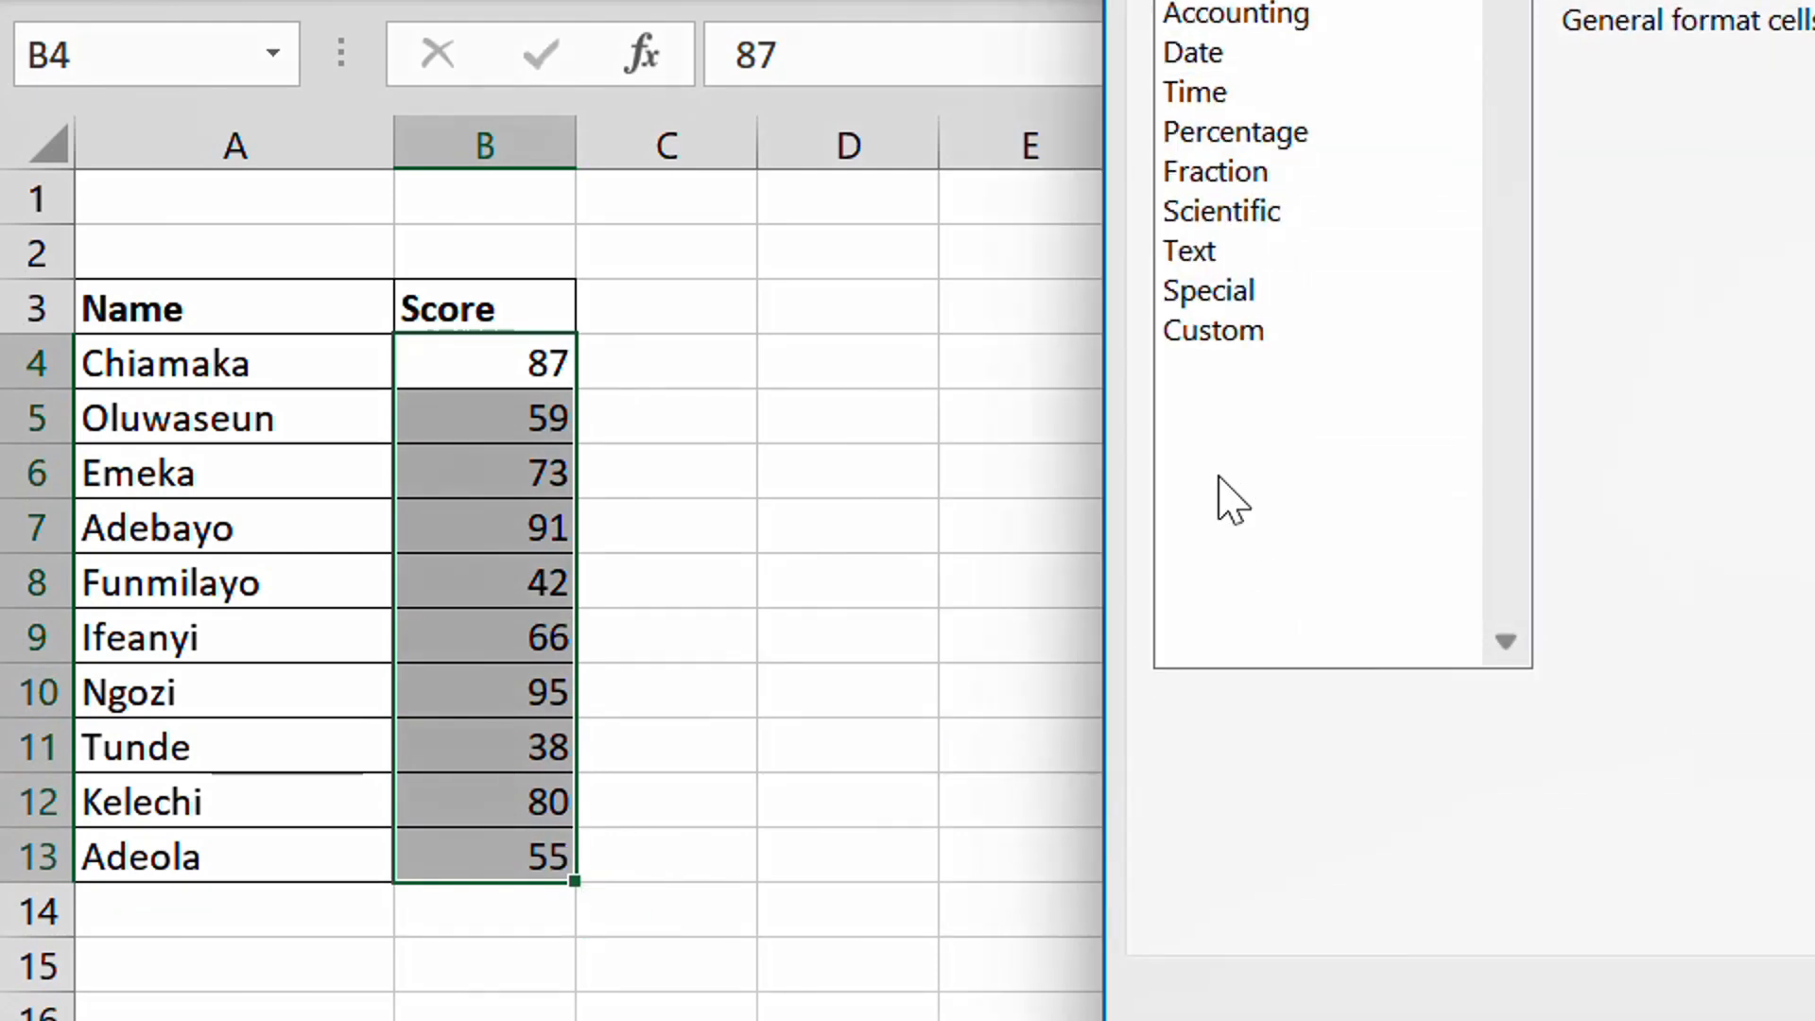
{"action": "left_click", "coordinate": [1238, 331]}
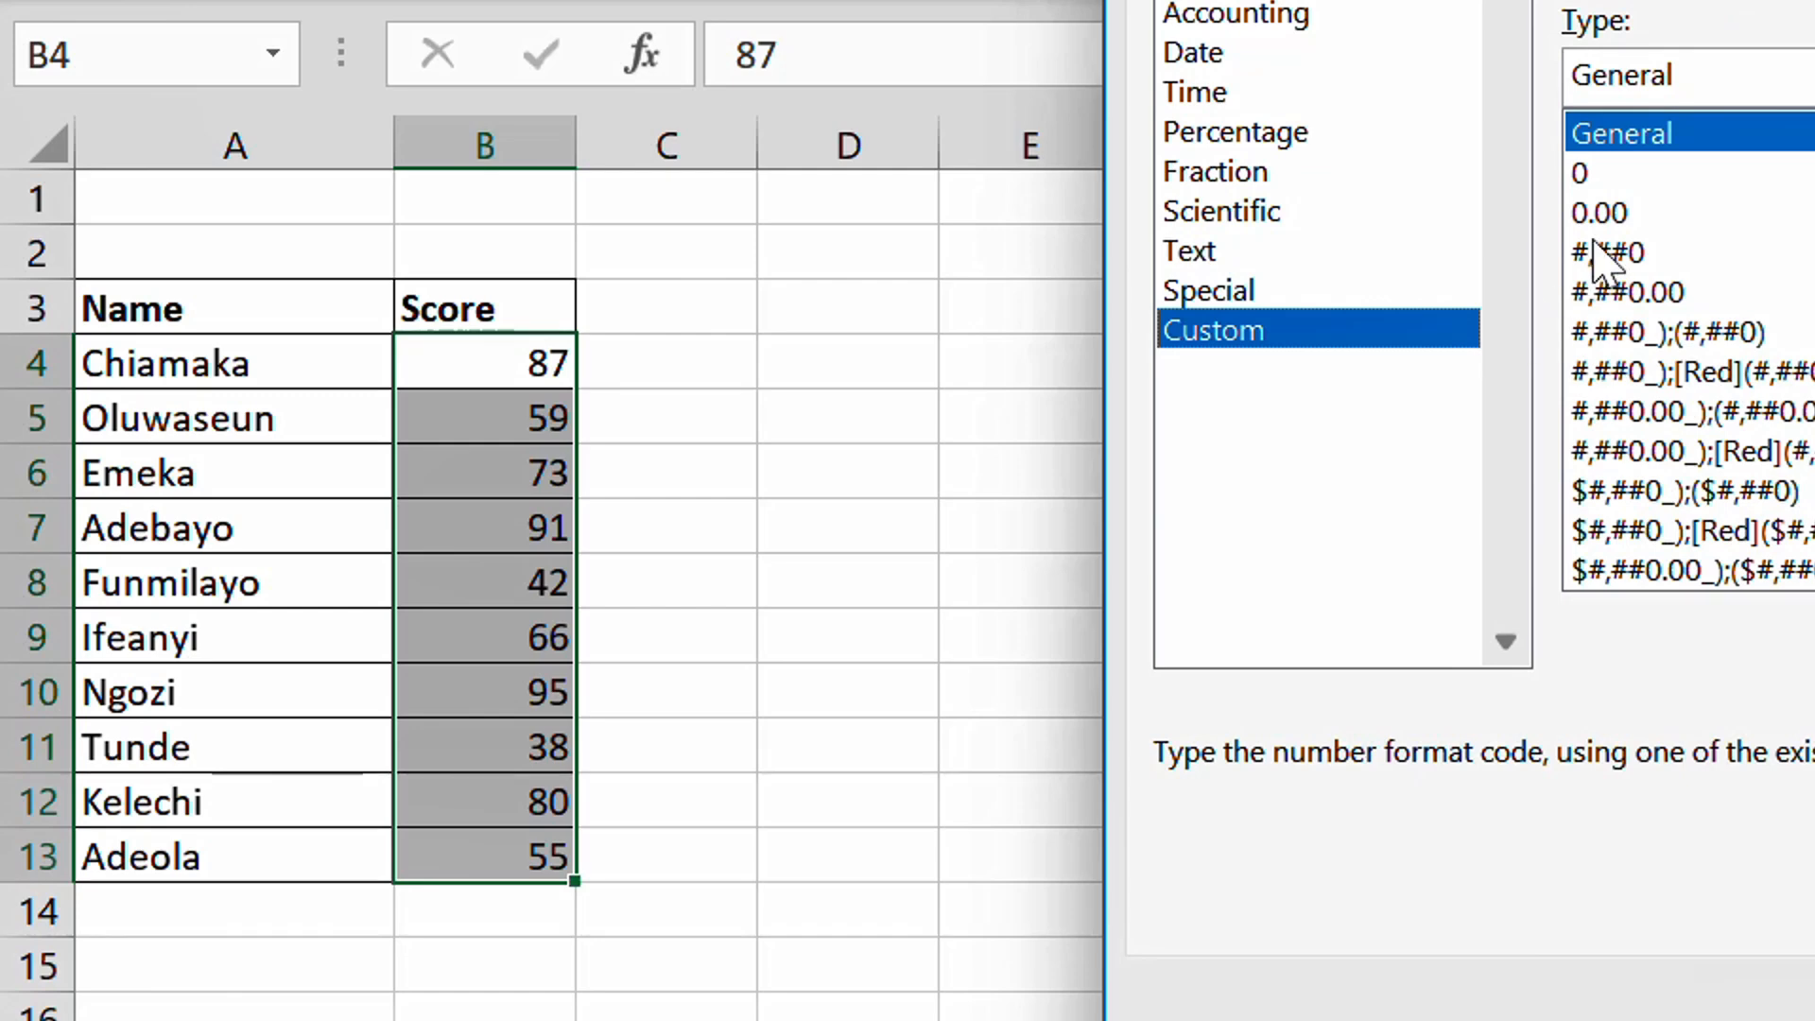
{"action": "left_click_drag", "start_coordinate": [1598, 0], "coordinate": [1140, 0]}
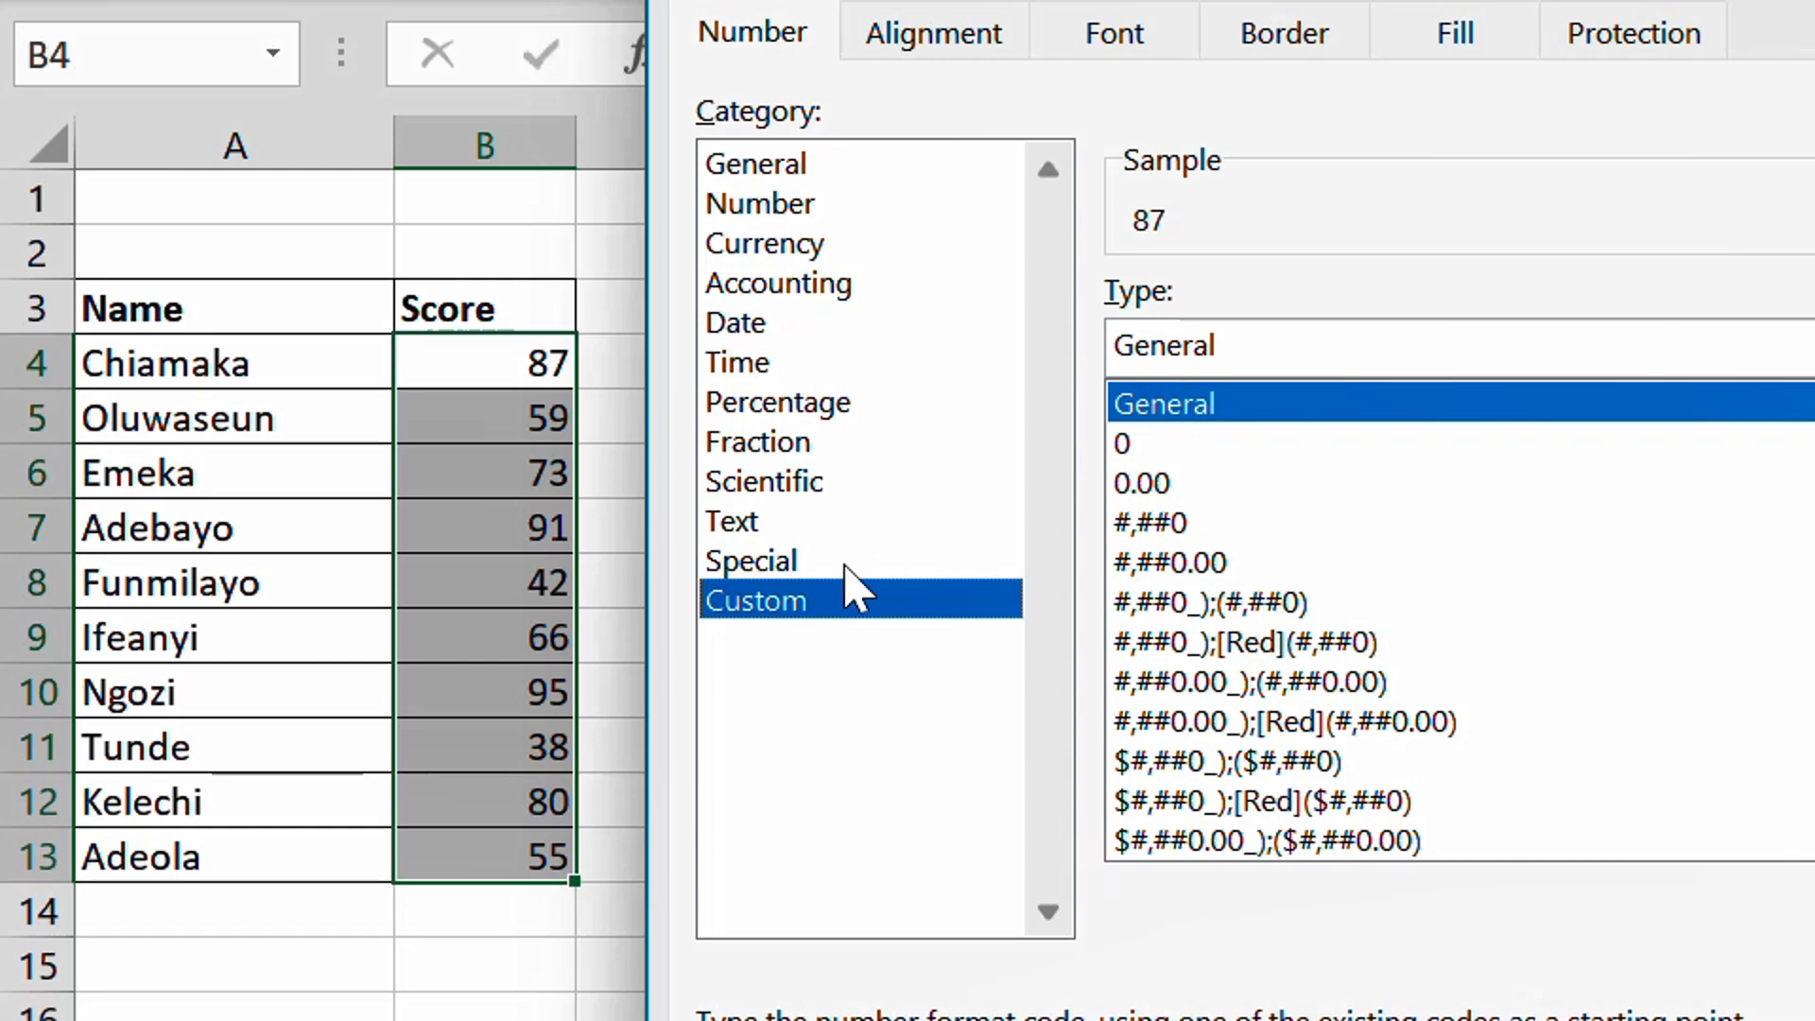
{"action": "left_click_drag", "start_coordinate": [1218, 345], "coordinate": [1040, 345]}
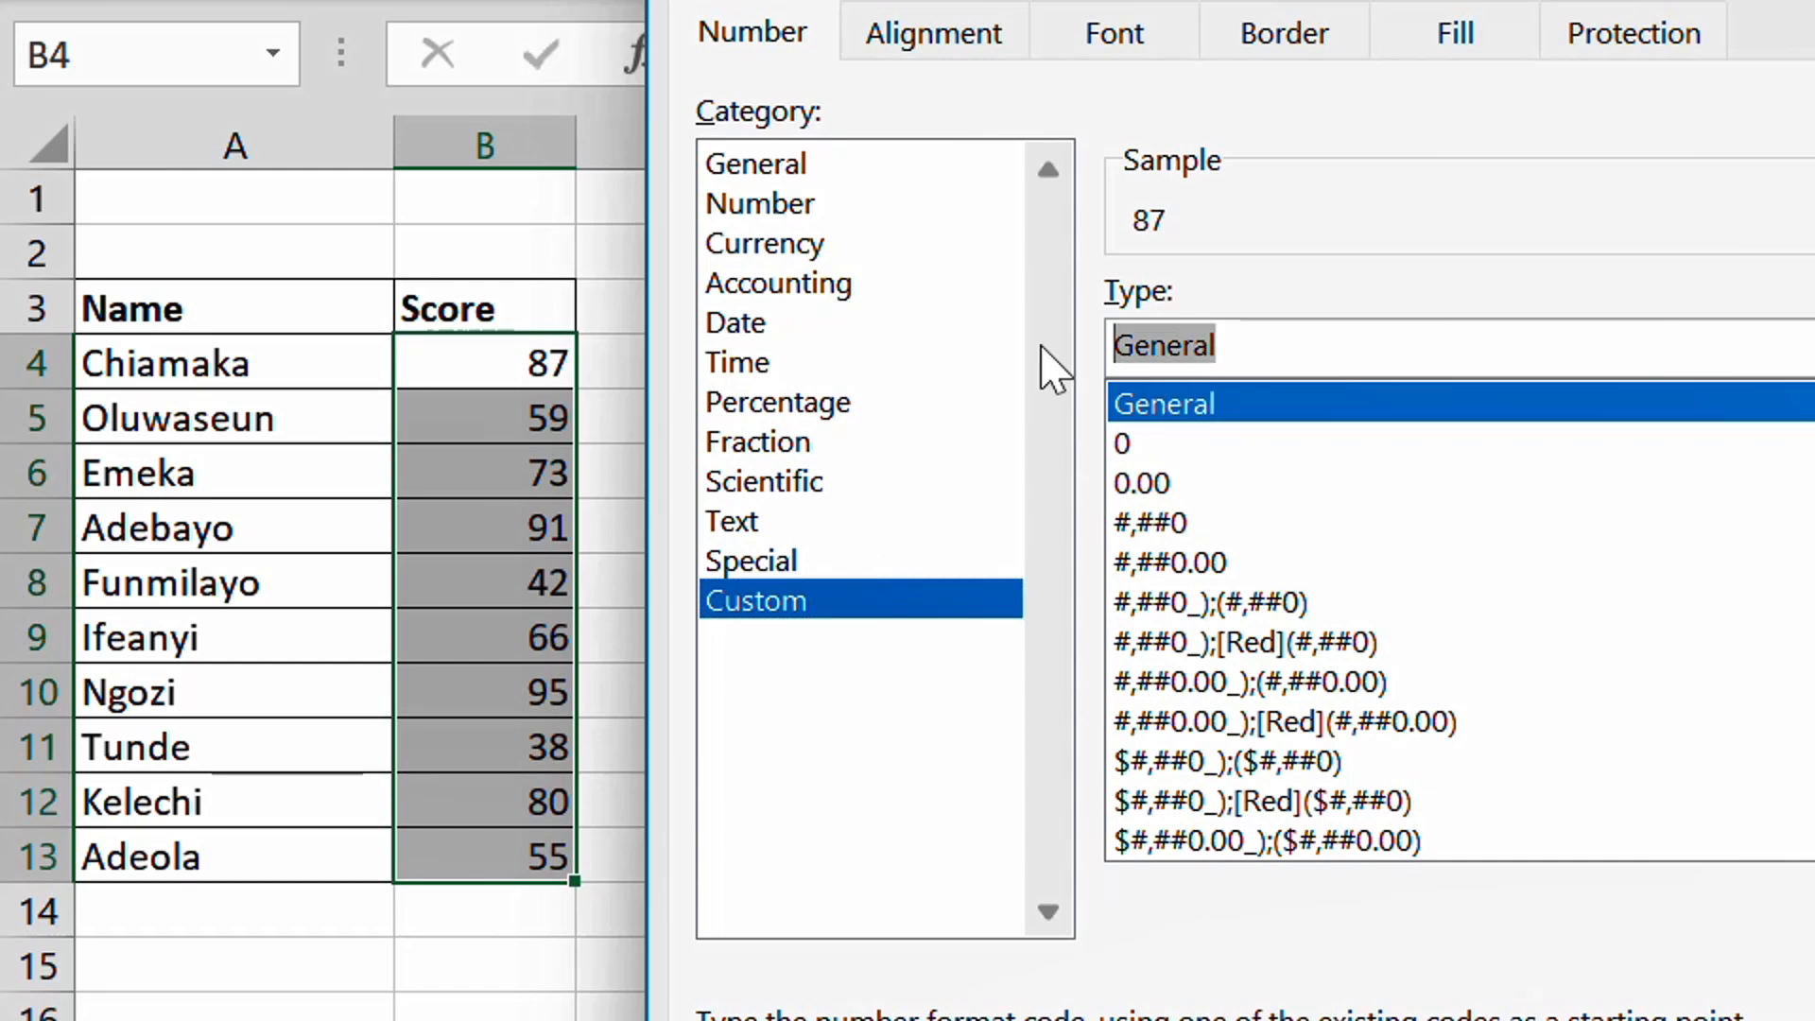
{"action": "type", "text": "["}
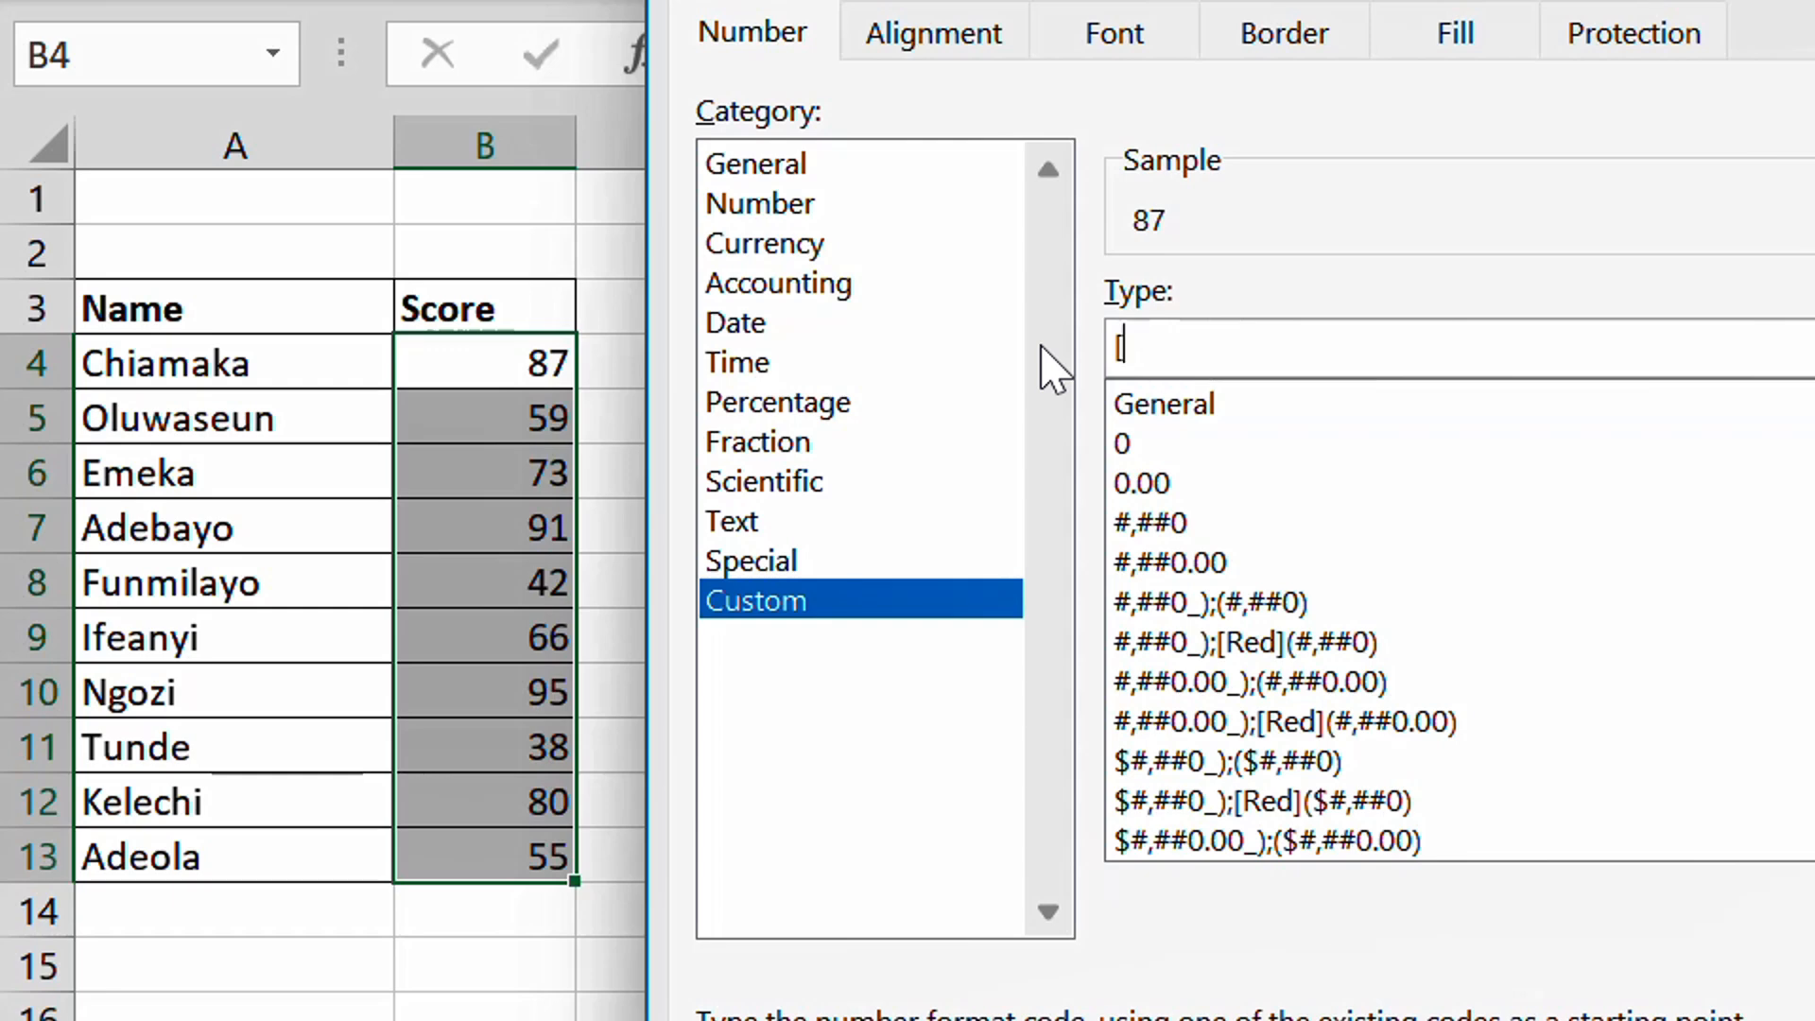
{"action": "type", "text": "50"}
{"action": "key", "text": "BackSpace"}
{"action": "key", "text": "BackSpace"}
{"action": "type", "text": ">"}
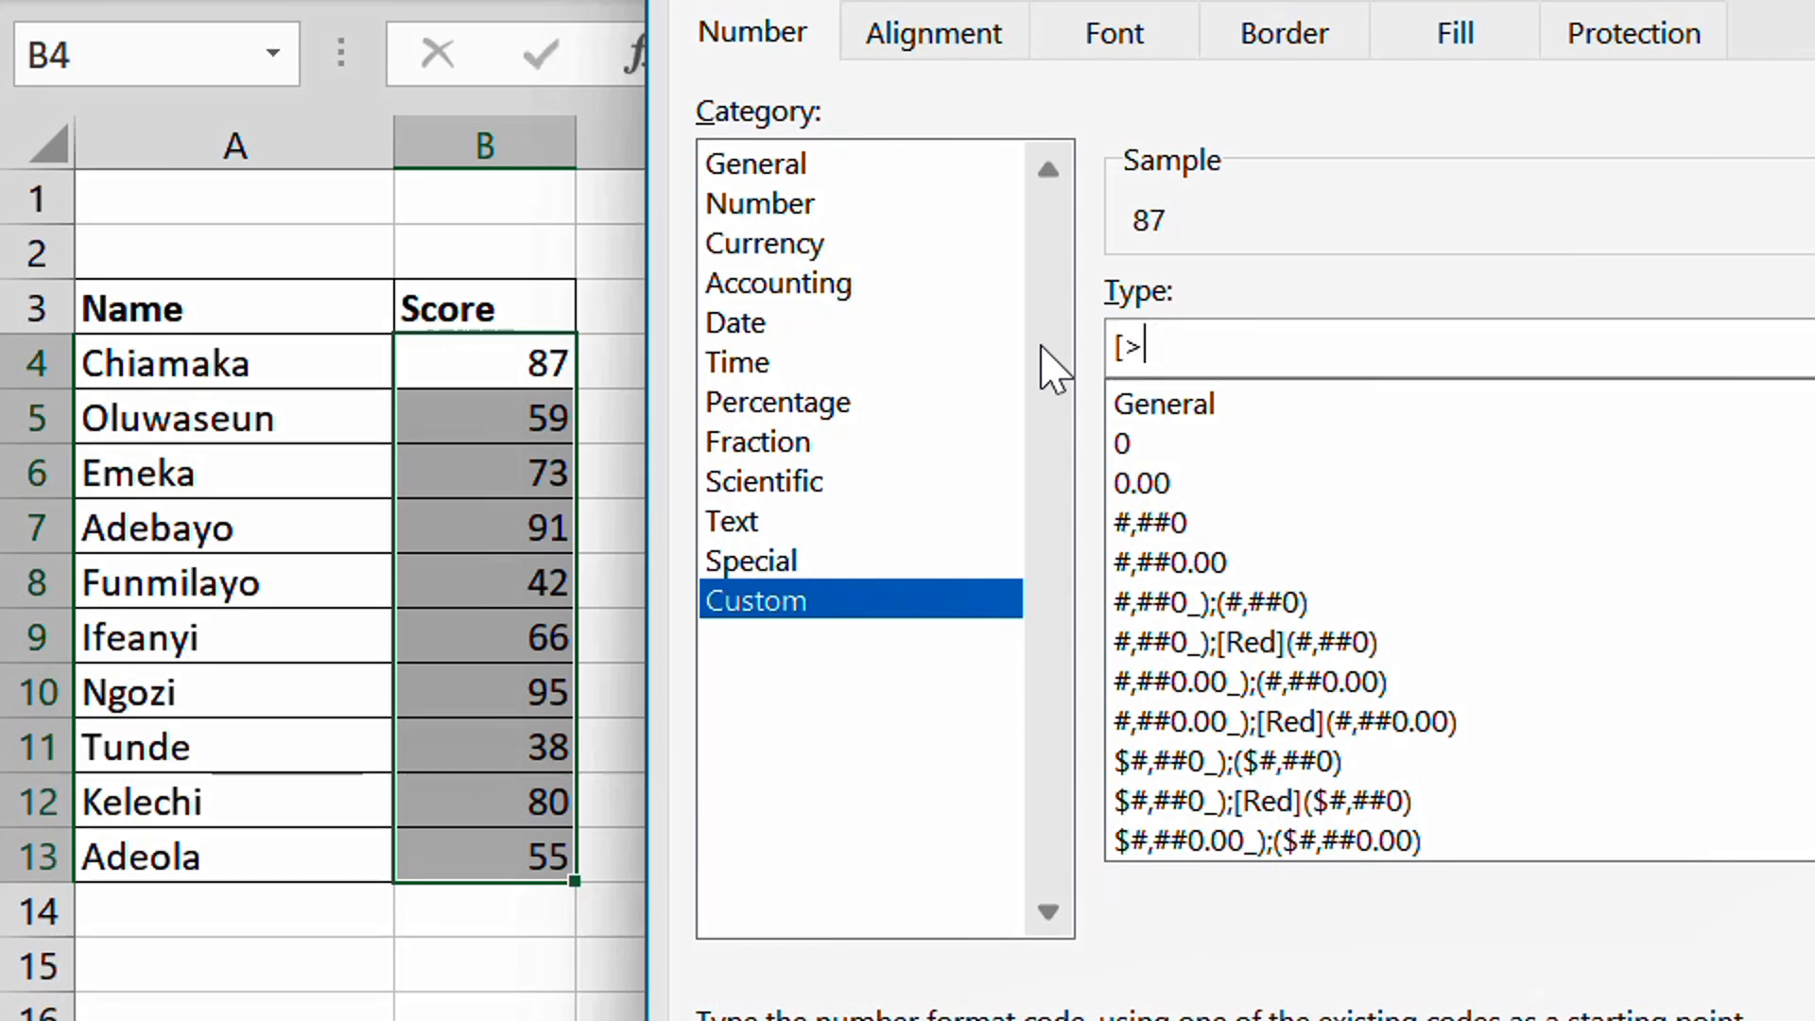
{"action": "type", "text": "50][col"}
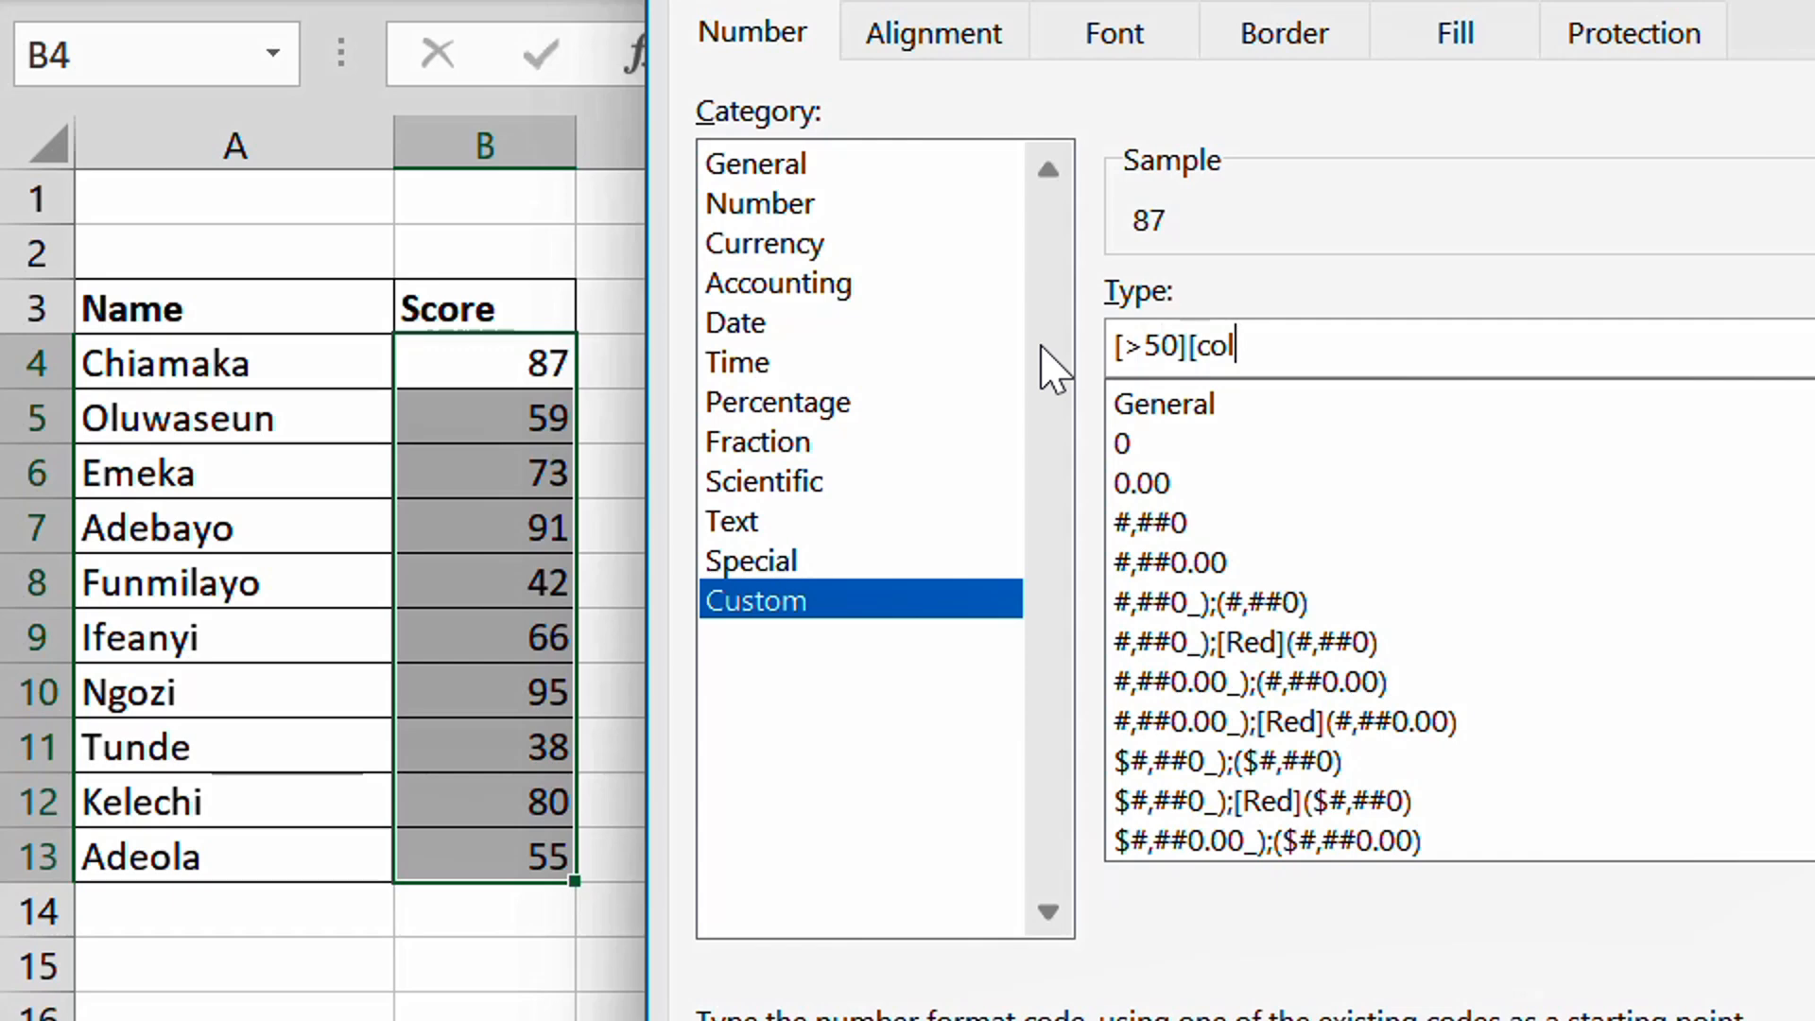
{"action": "type", "text": "o"}
{"action": "key", "text": "BackSpace"}
{"action": "type", "text": "or10"}
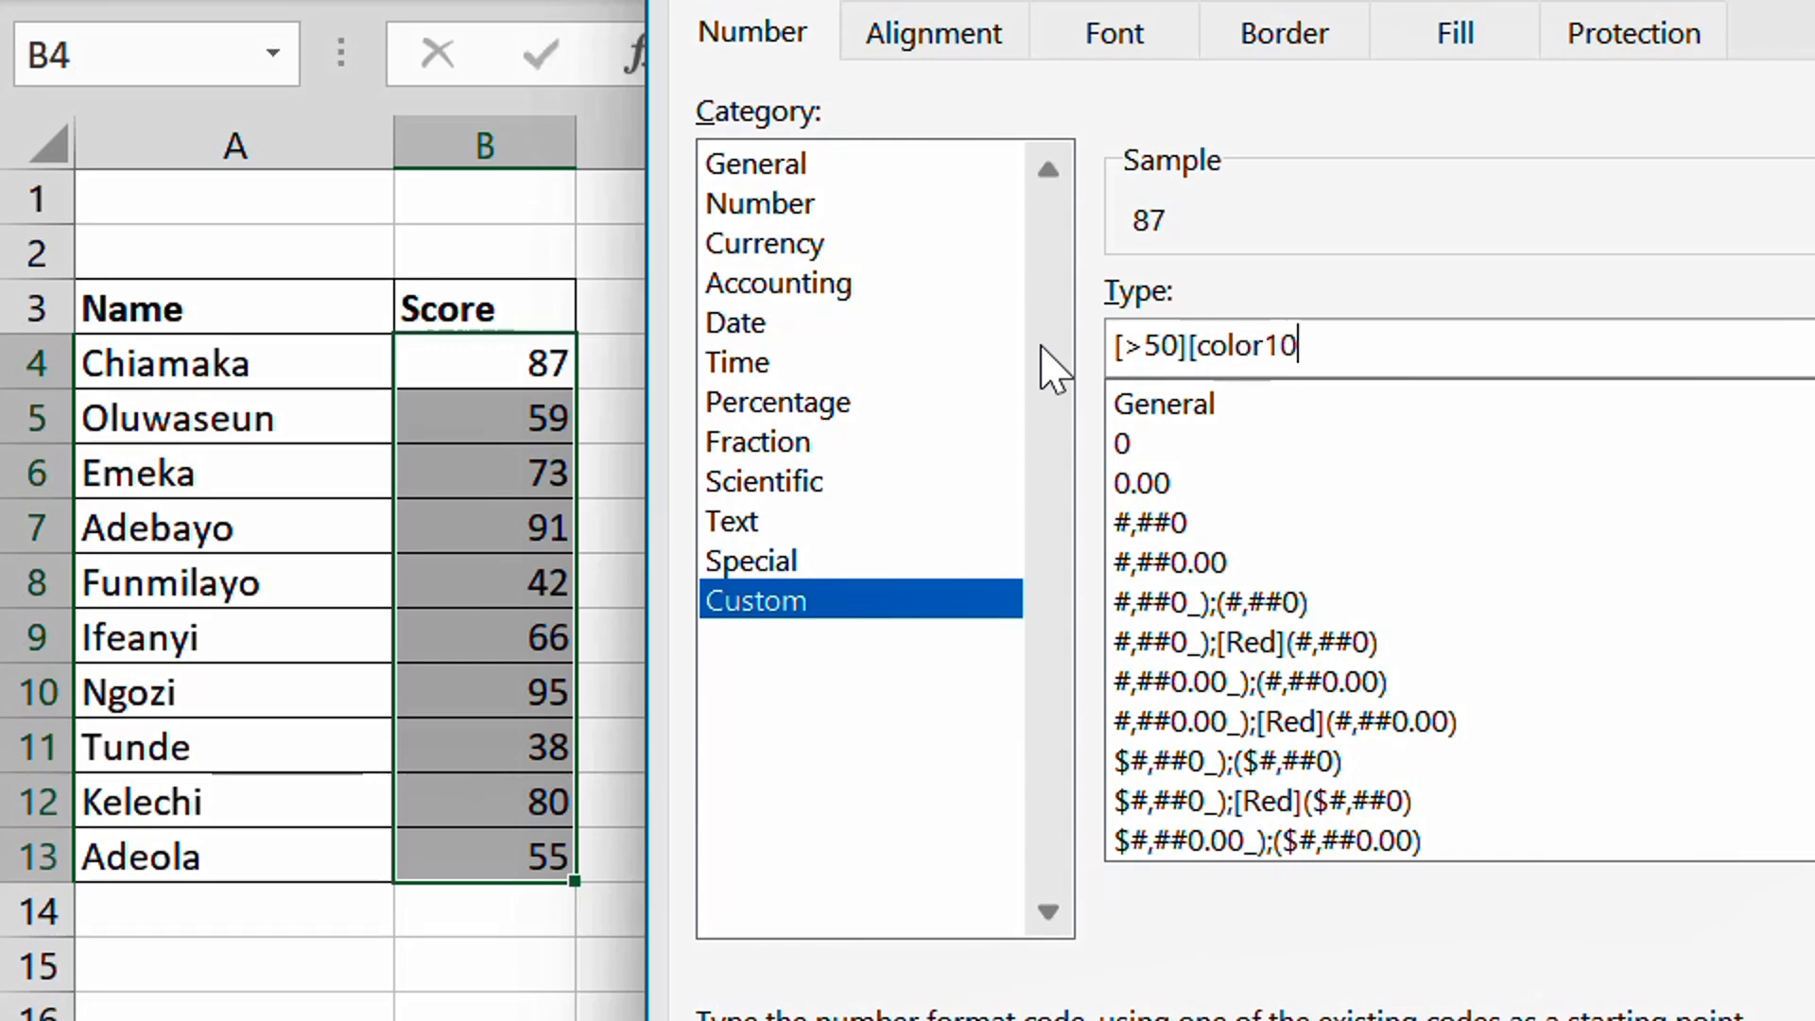
{"action": "type", "text": "]#"}
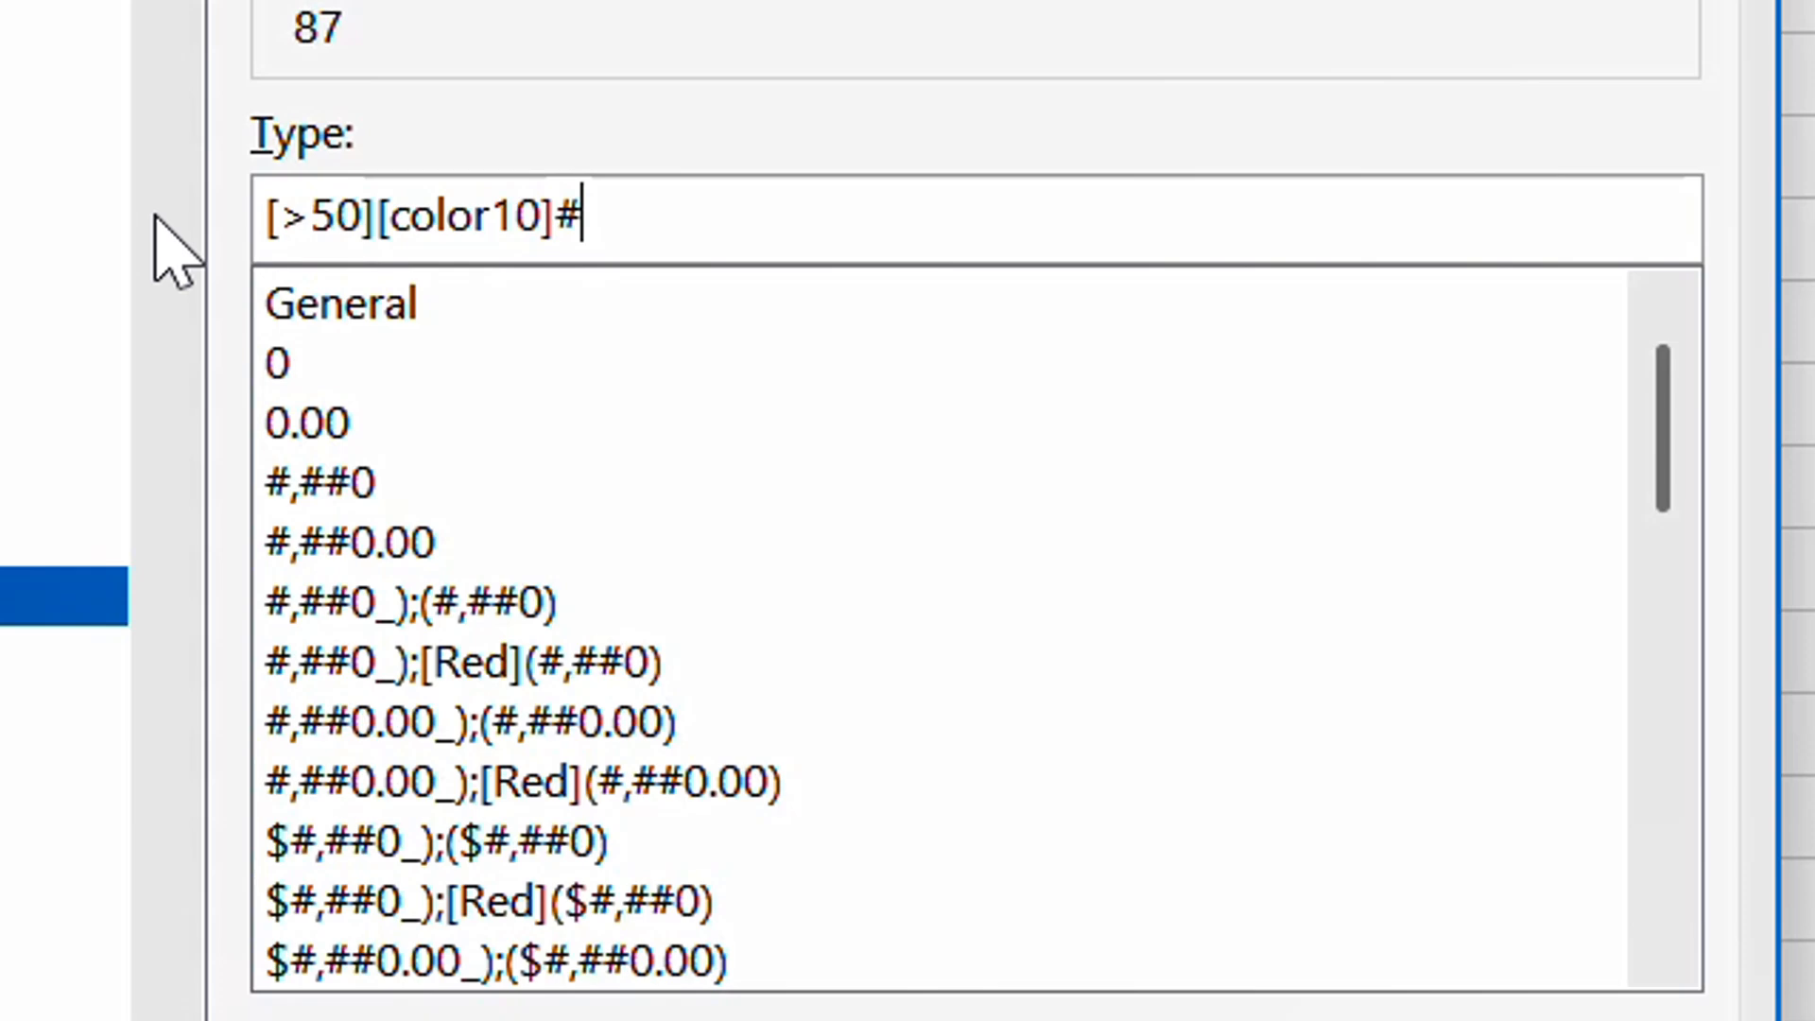
Append a thumbs up emoji to the score format code and end the section with a semicolon.
{"action": "key", "text": "super+period"}
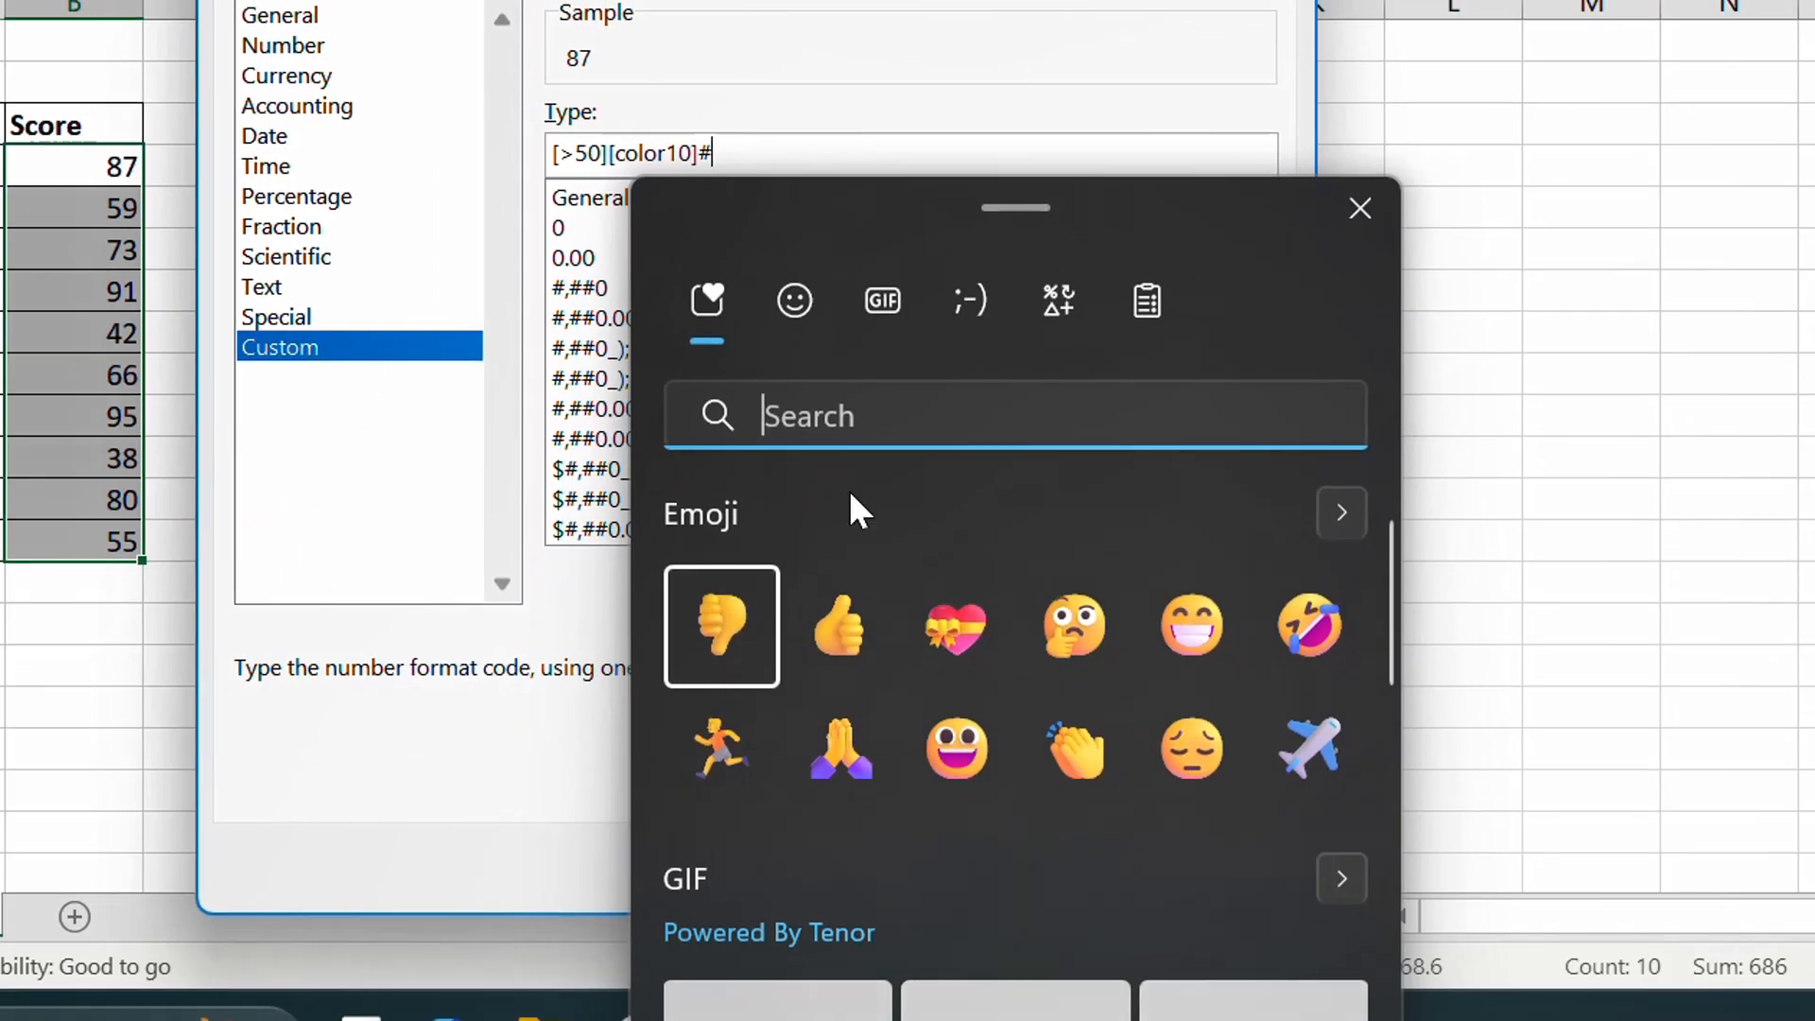
{"action": "left_click", "coordinate": [858, 628]}
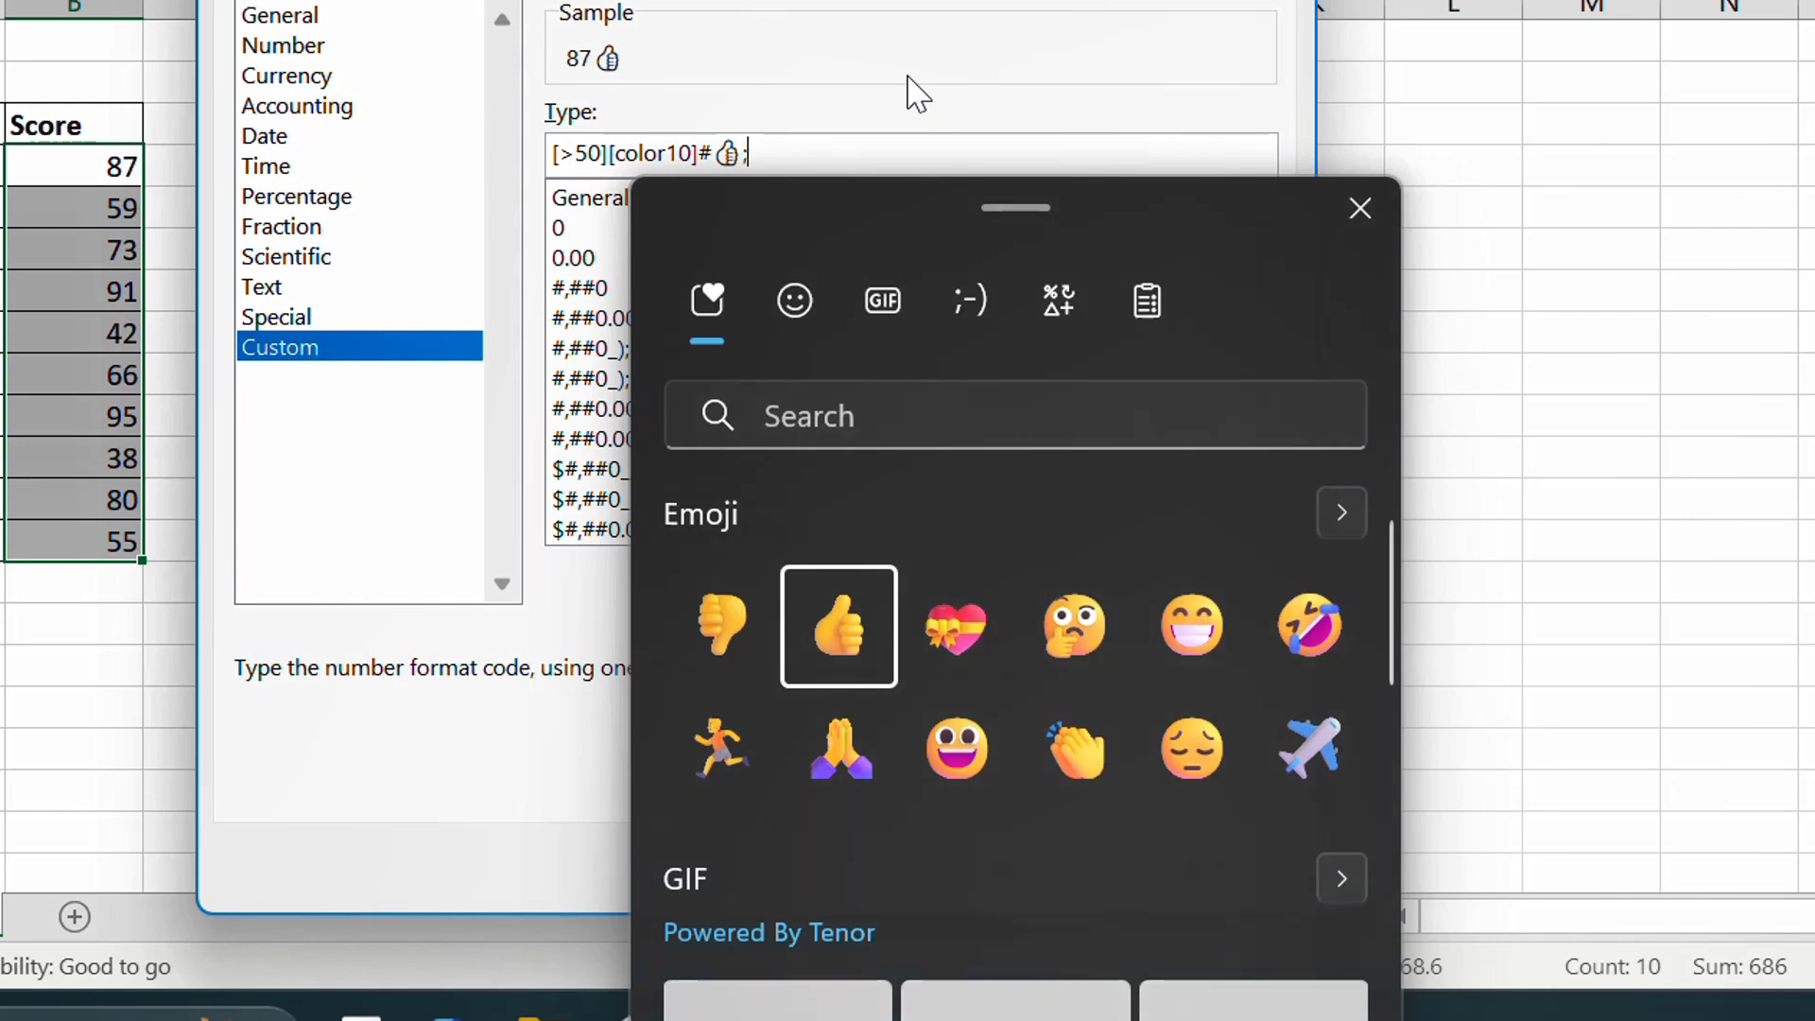
{"action": "type", "text": ";"}
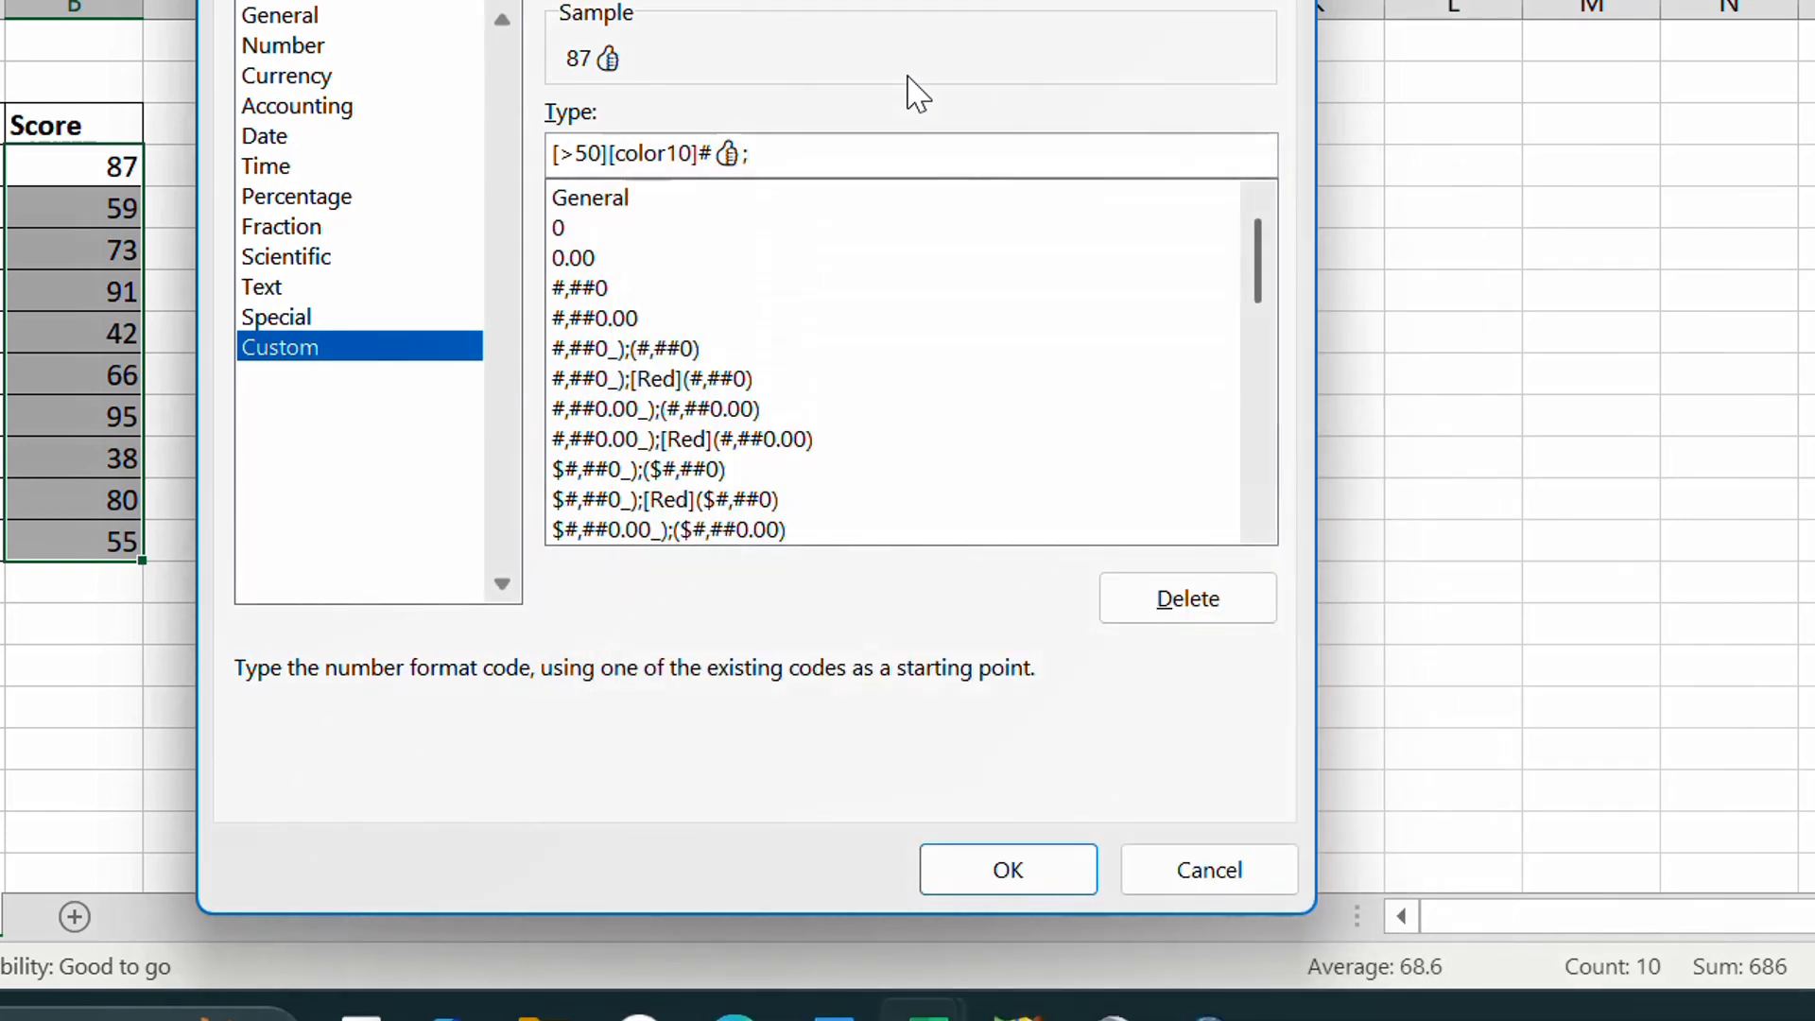
Add a second section to the score format code with [color3]#.
{"action": "type", "text": "["}
{"action": "type", "text": "color"}
{"action": "type", "text": "3]"}
{"action": "key", "text": "BackSpace"}
{"action": "type", "text": "]#"}
Append a thumbs down emoji to the second section and apply the custom format to the scores.
{"action": "key", "text": "super+period"}
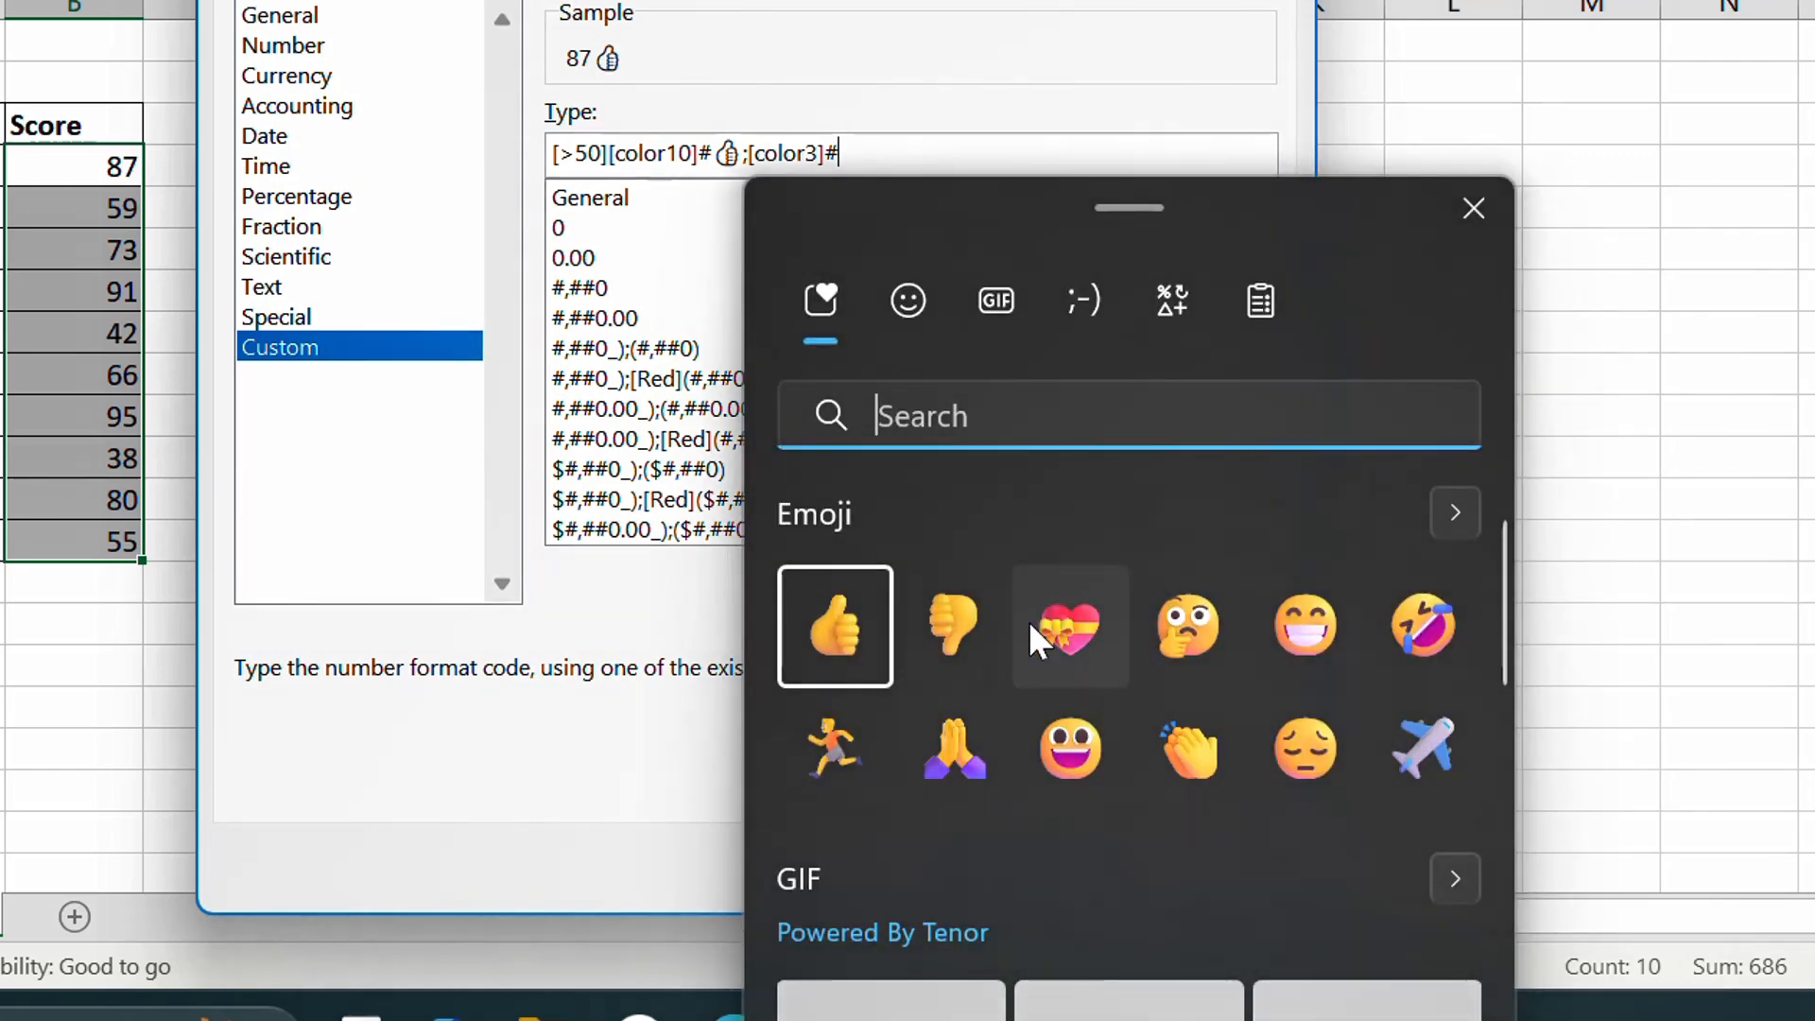
{"action": "type", "text": "thu"}
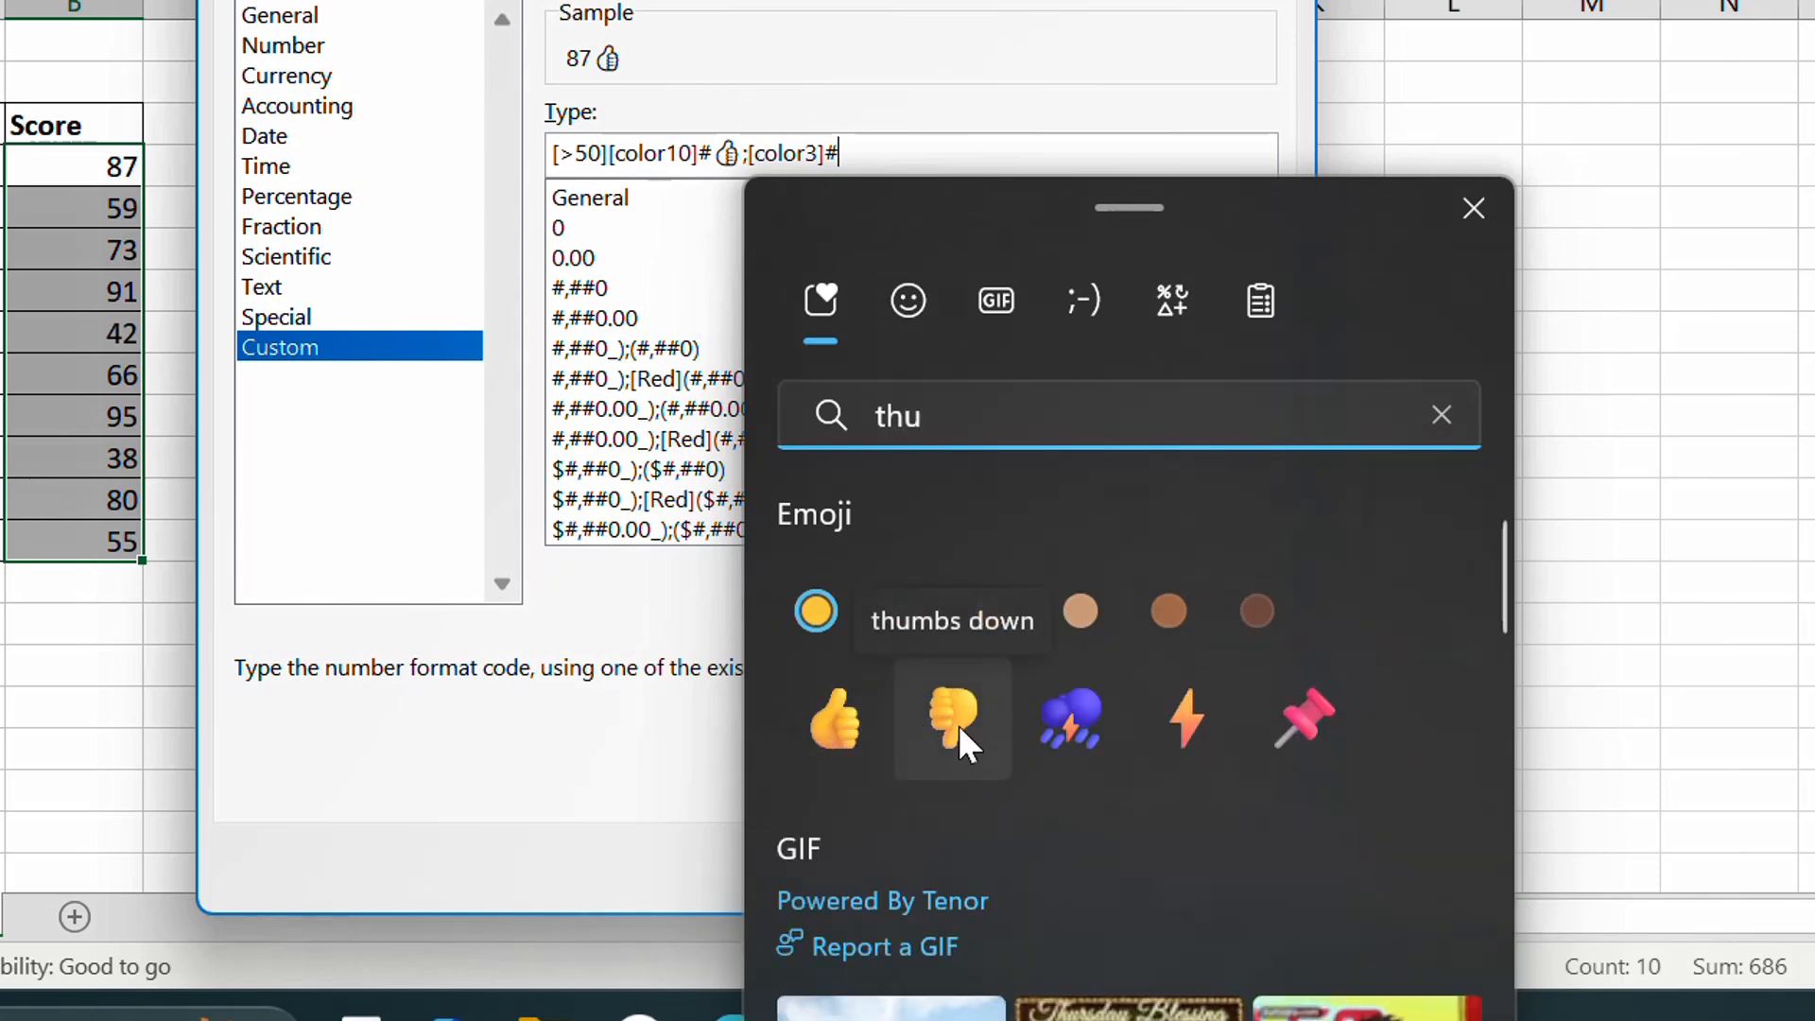
{"action": "left_click", "coordinate": [957, 724]}
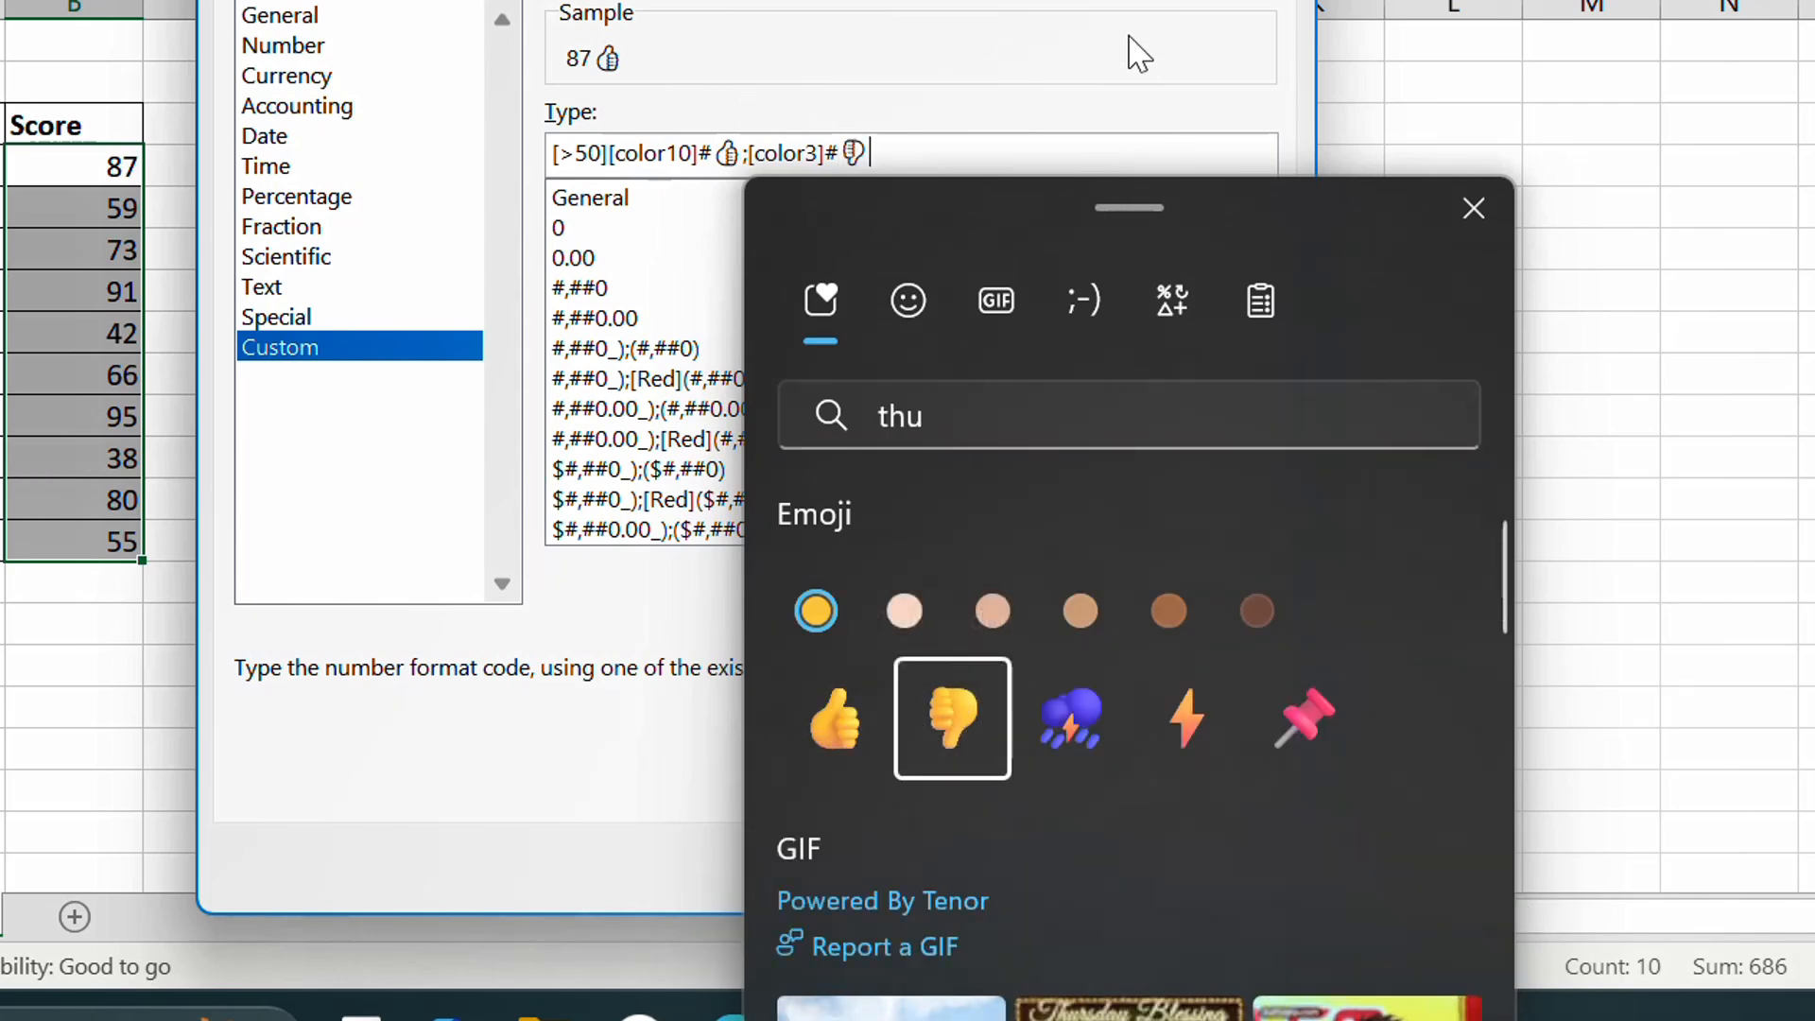
{"action": "key", "text": "Escape"}
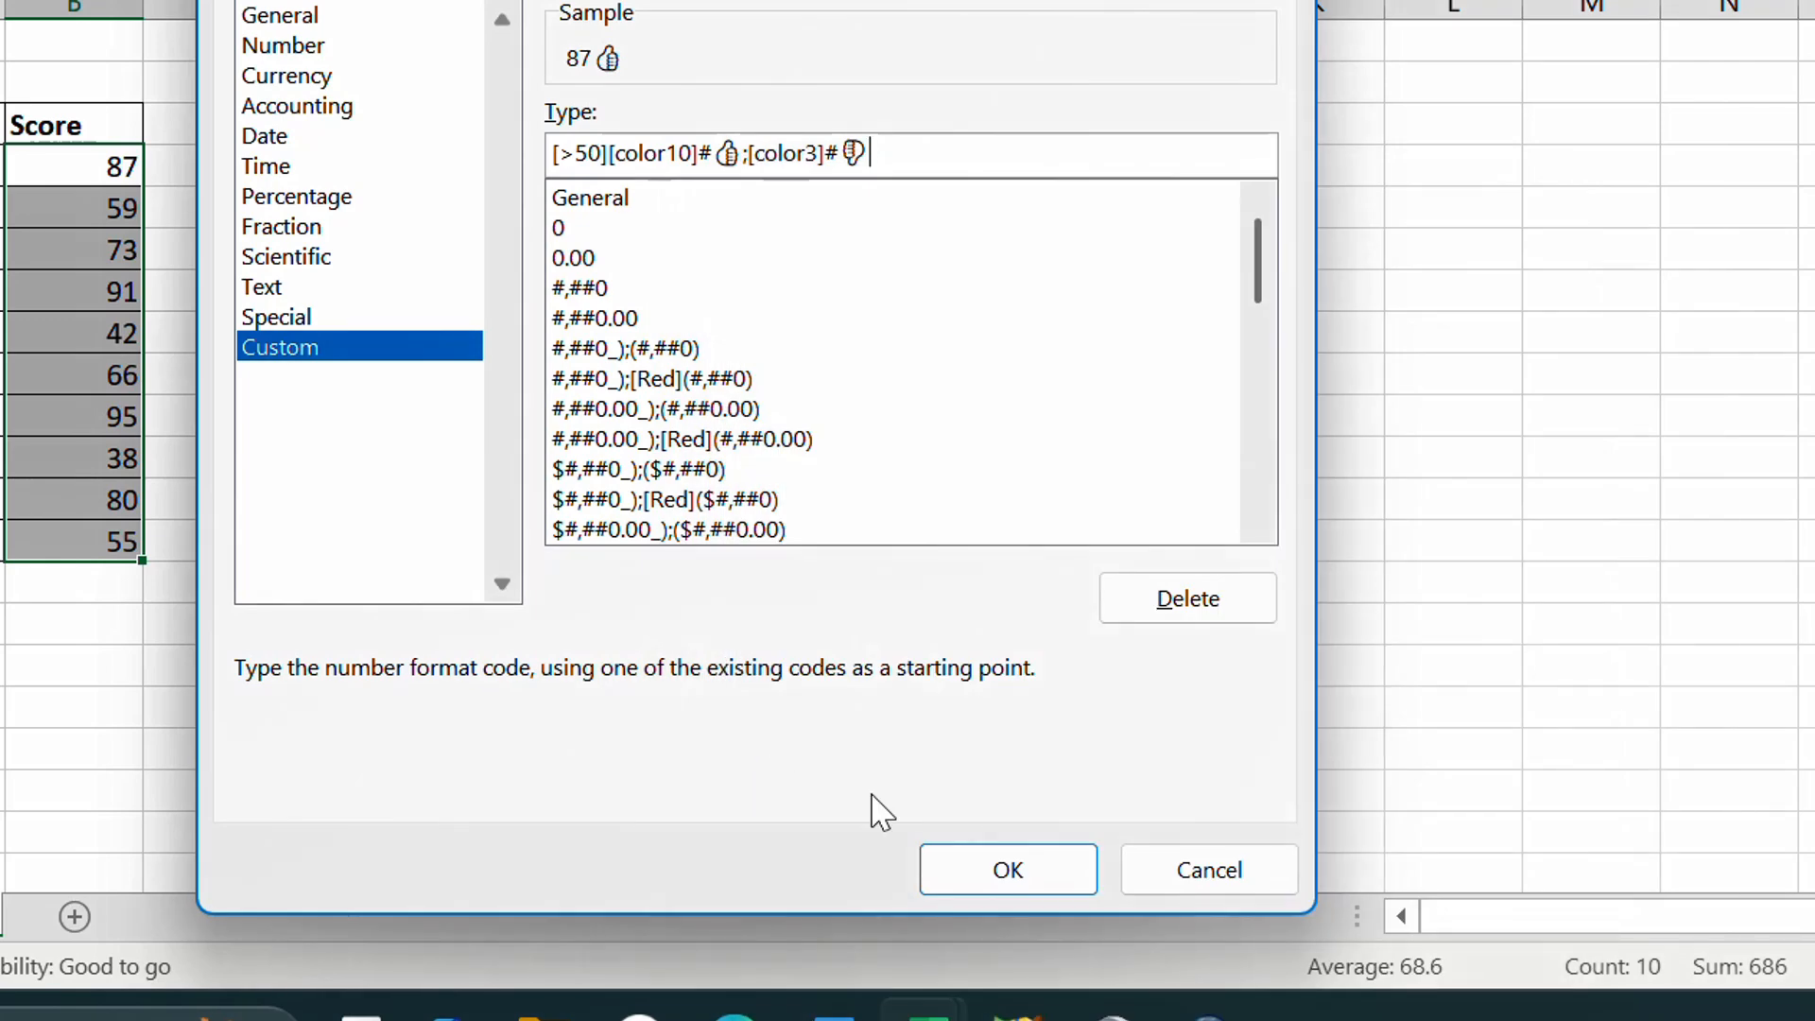
{"action": "left_click", "coordinate": [963, 872]}
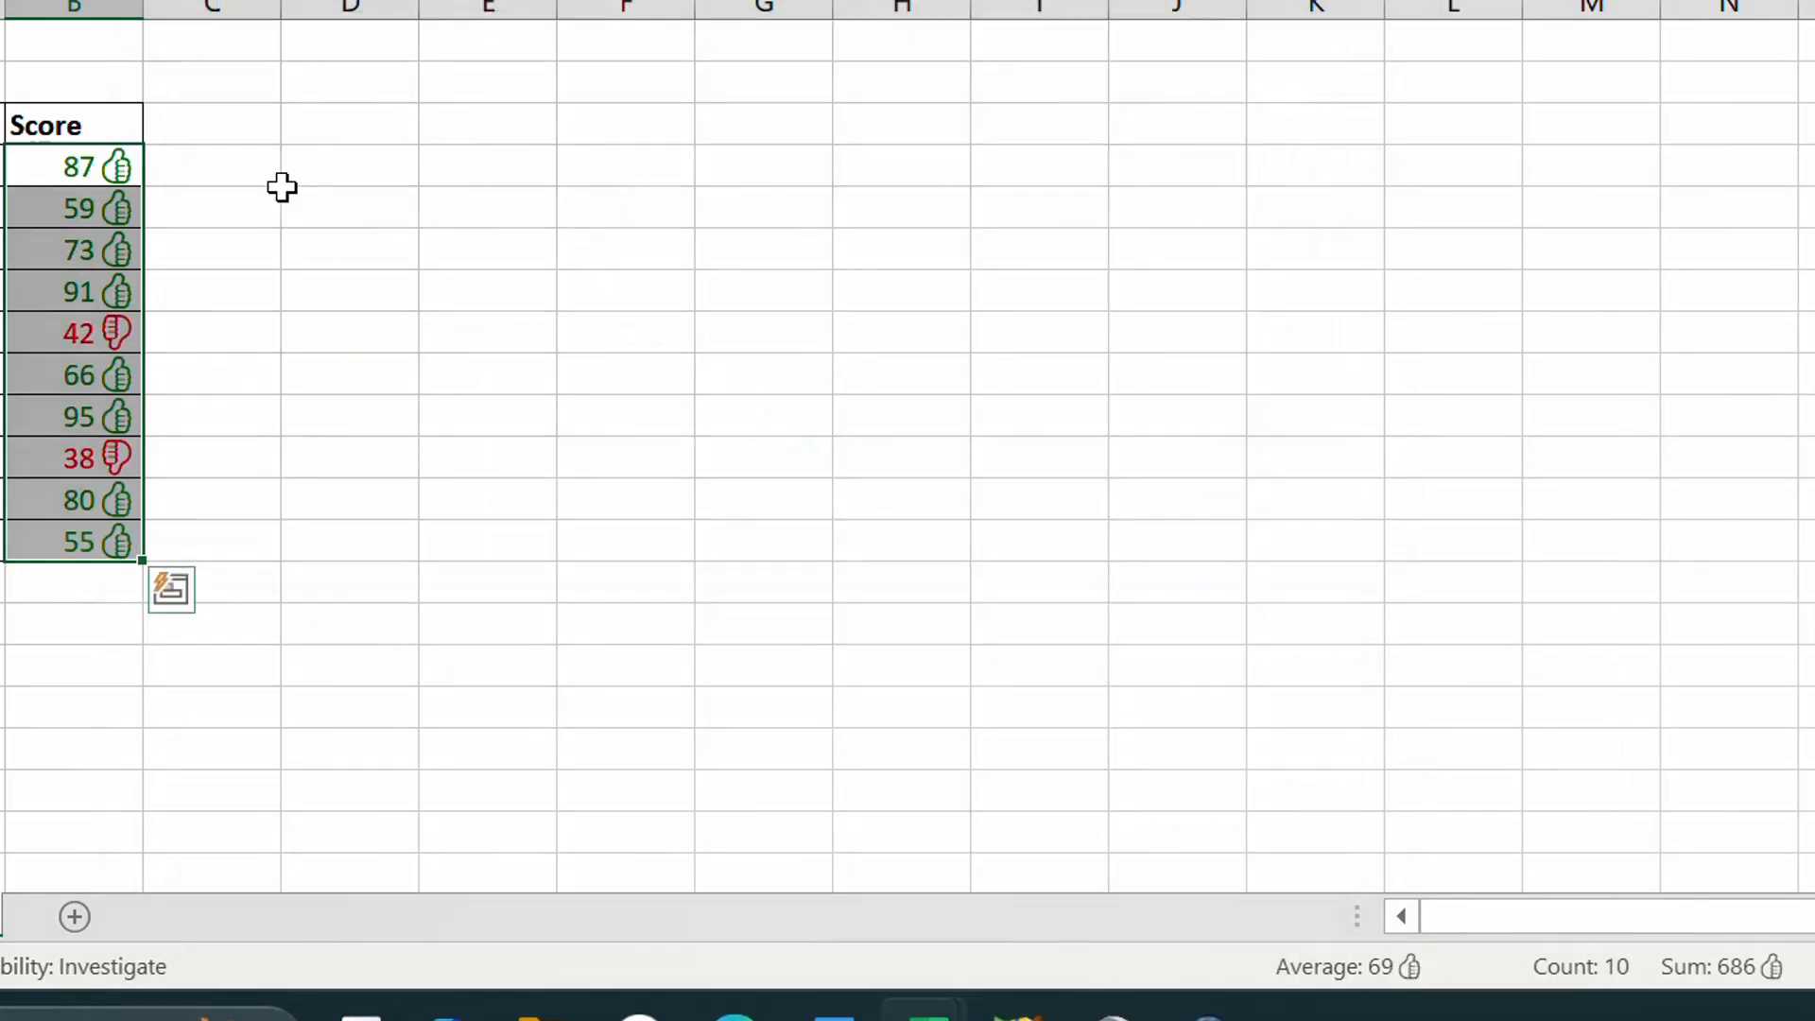
Enter 45 in cell C4 and 3 in cell C5 as further test values.
{"action": "left_click", "coordinate": [233, 151]}
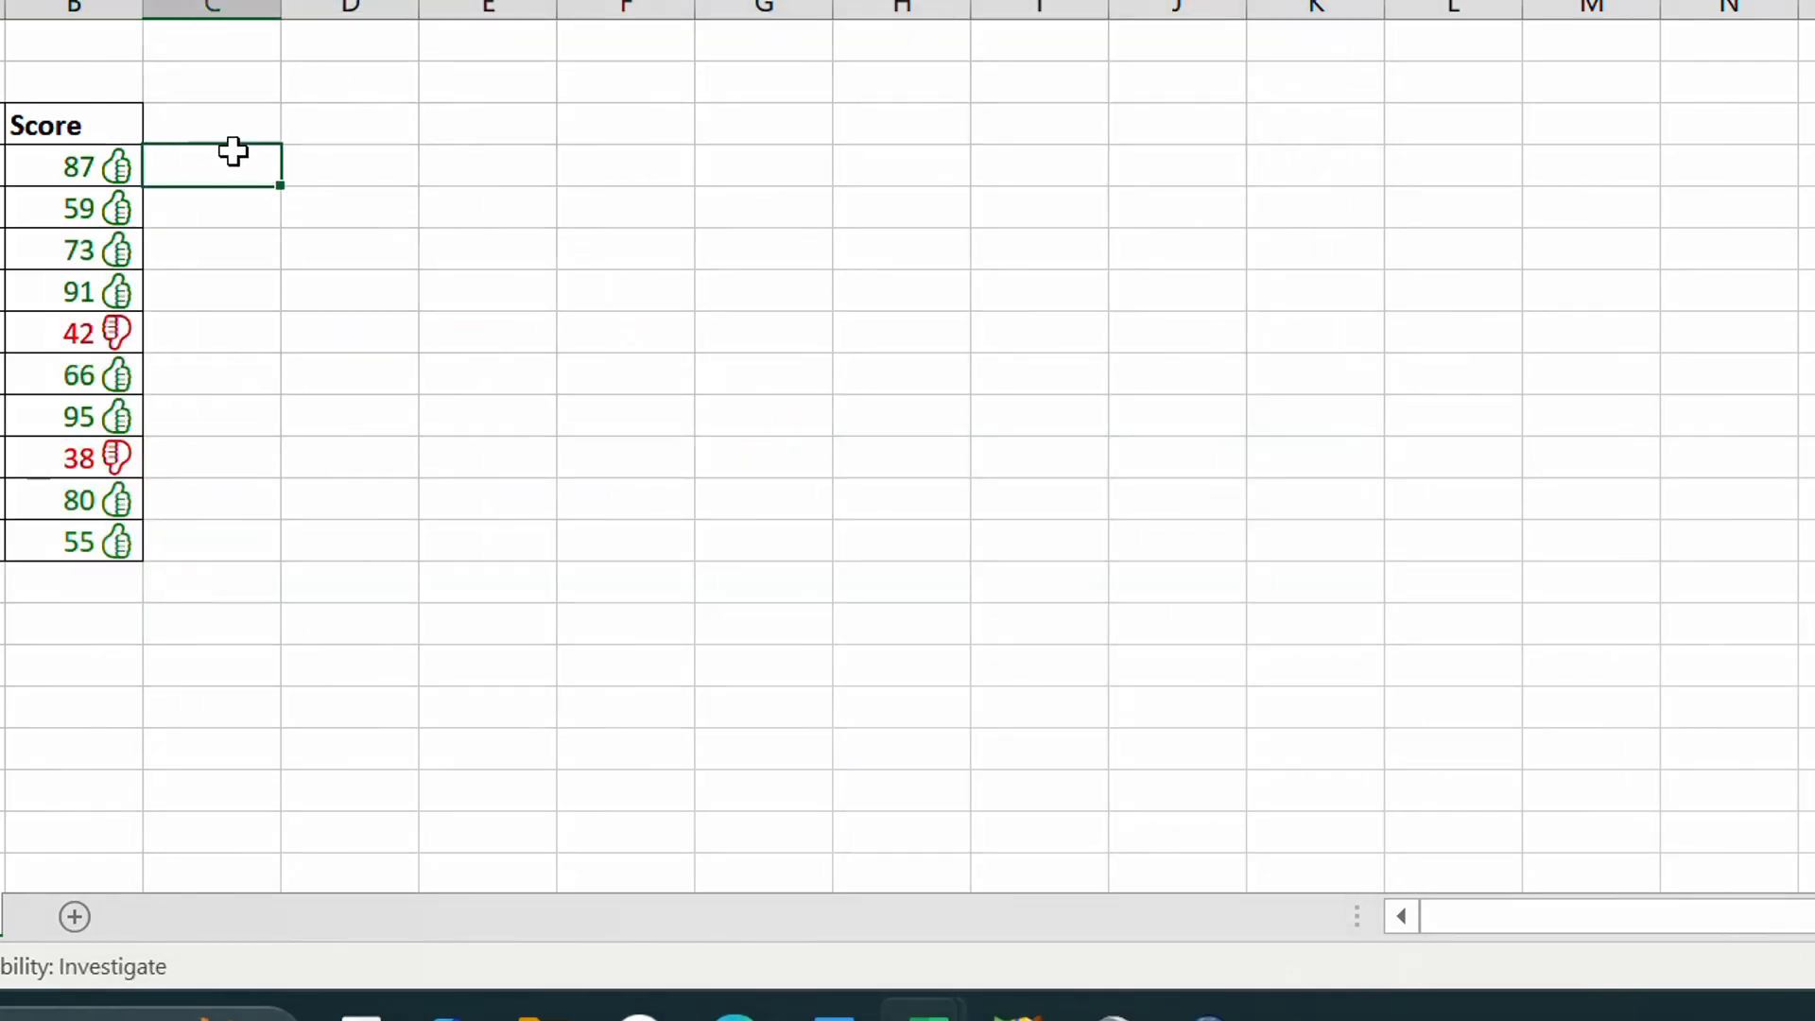
{"action": "type", "text": "45"}
{"action": "left_click", "coordinate": [223, 208]}
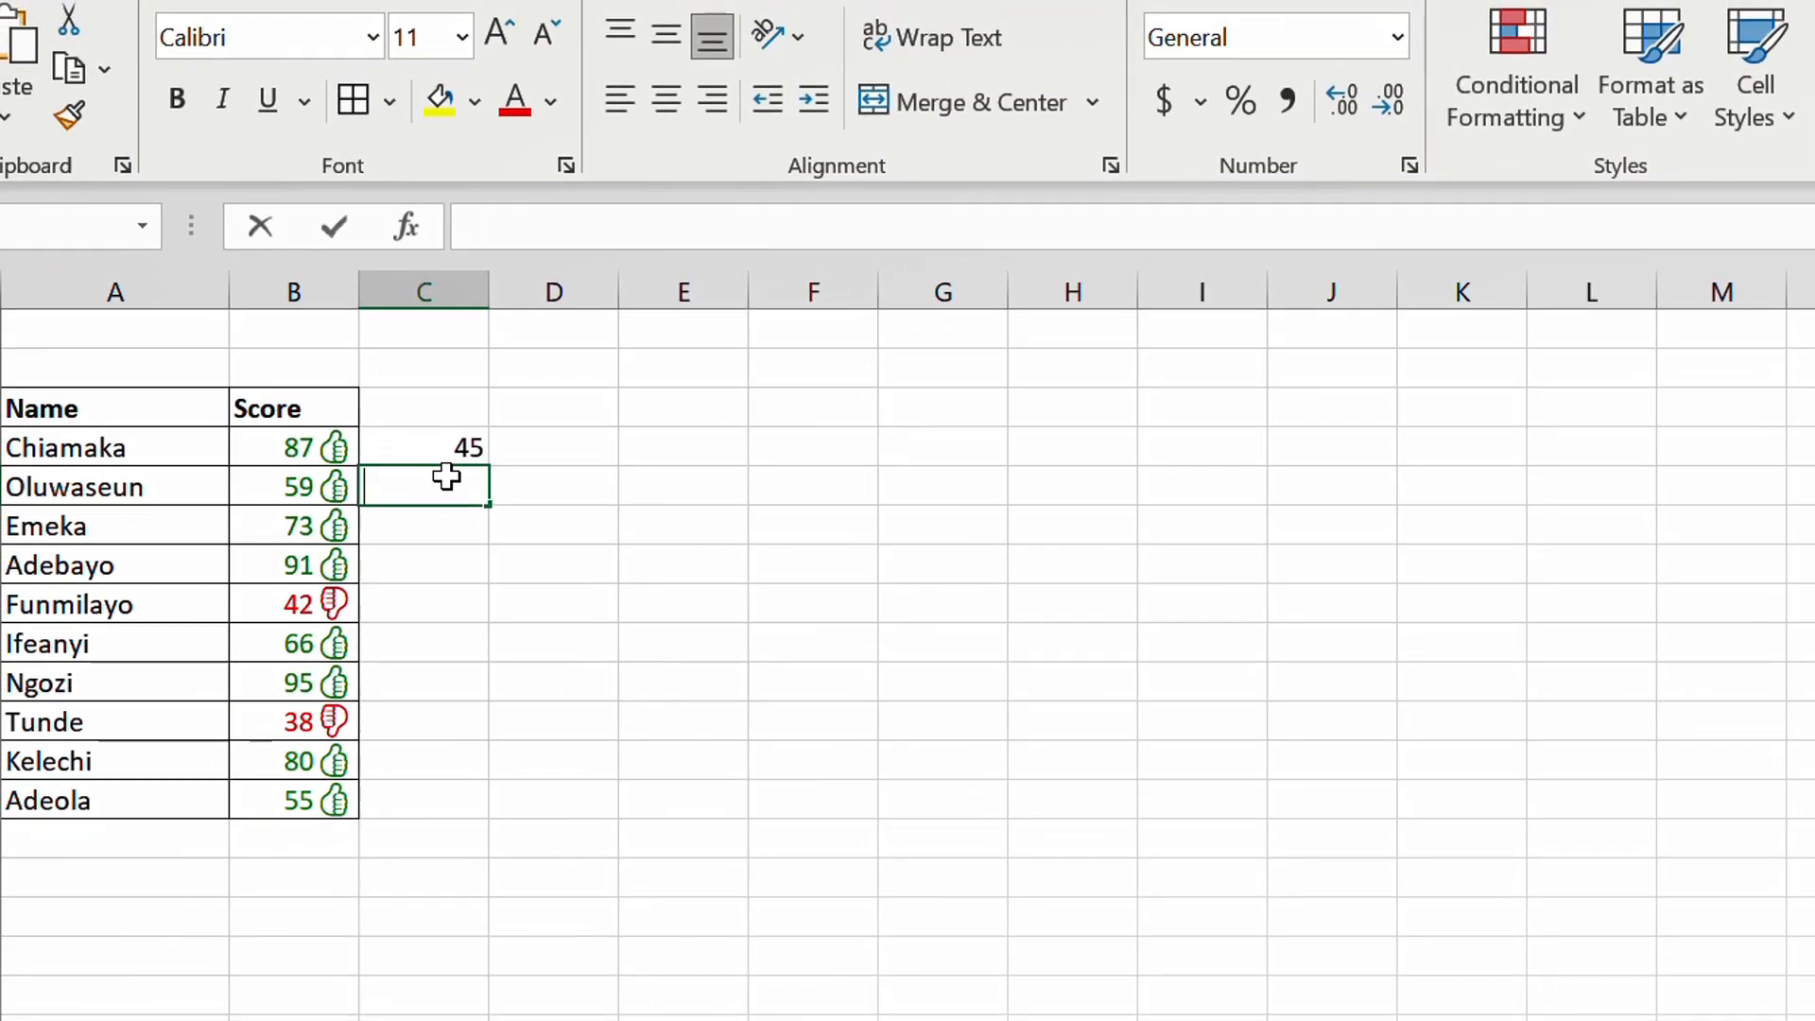
{"action": "type", "text": "3"}
Start a custom number format for C4:C13 with [>30][color10]# followed by the heart with ribbon emoji.
{"action": "left_click_drag", "start_coordinate": [453, 437], "coordinate": [417, 803]}
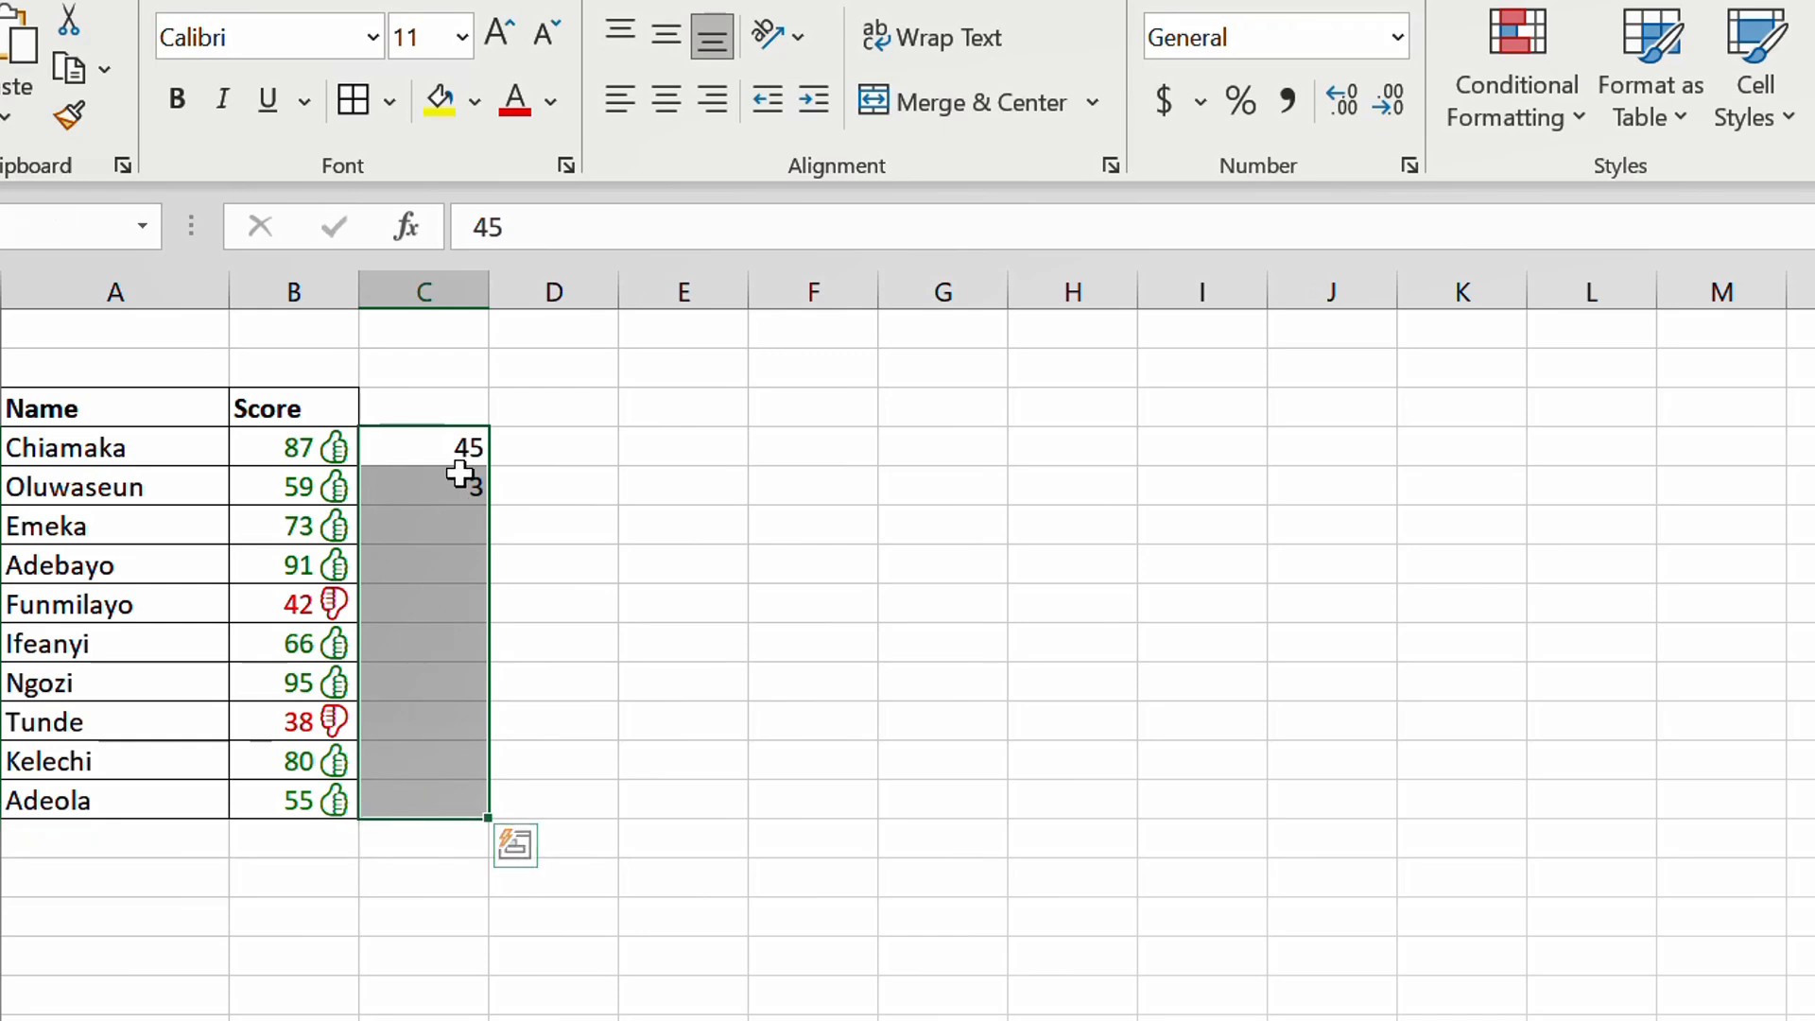
{"action": "key", "text": "ctrl+1"}
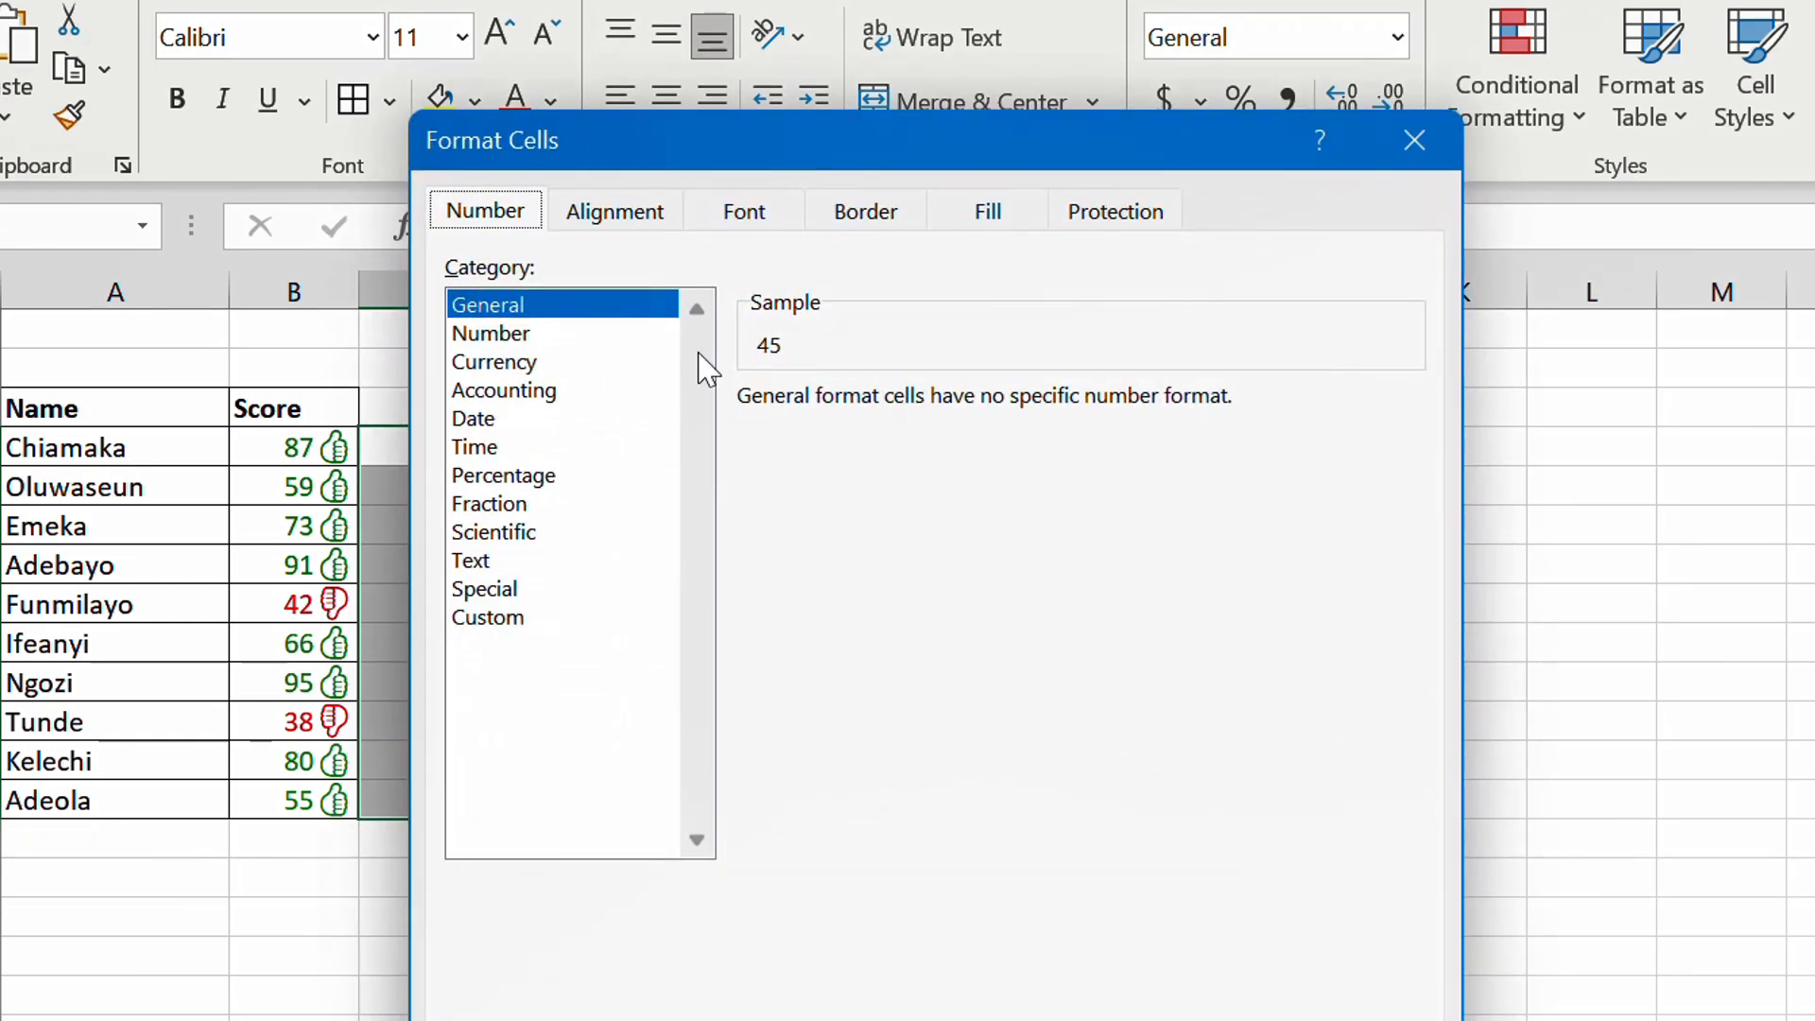
{"action": "left_click", "coordinate": [501, 618]}
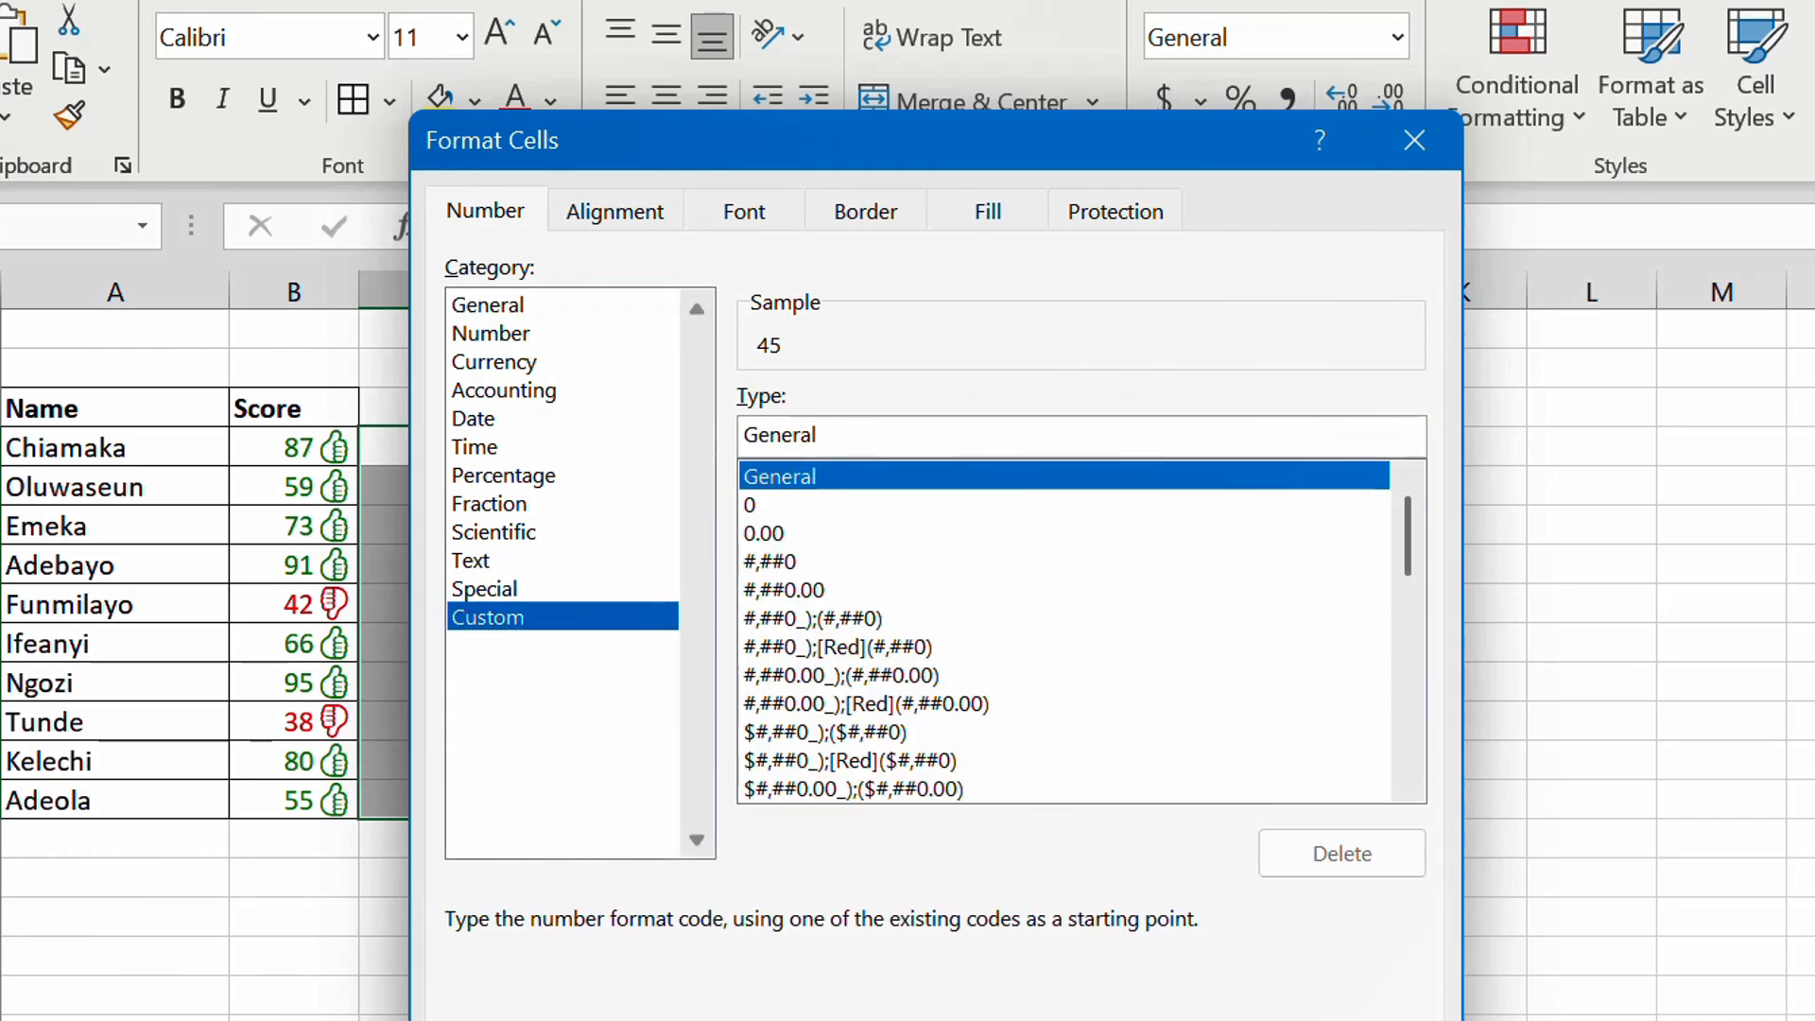
{"action": "left_click_drag", "start_coordinate": [834, 437], "coordinate": [745, 443]}
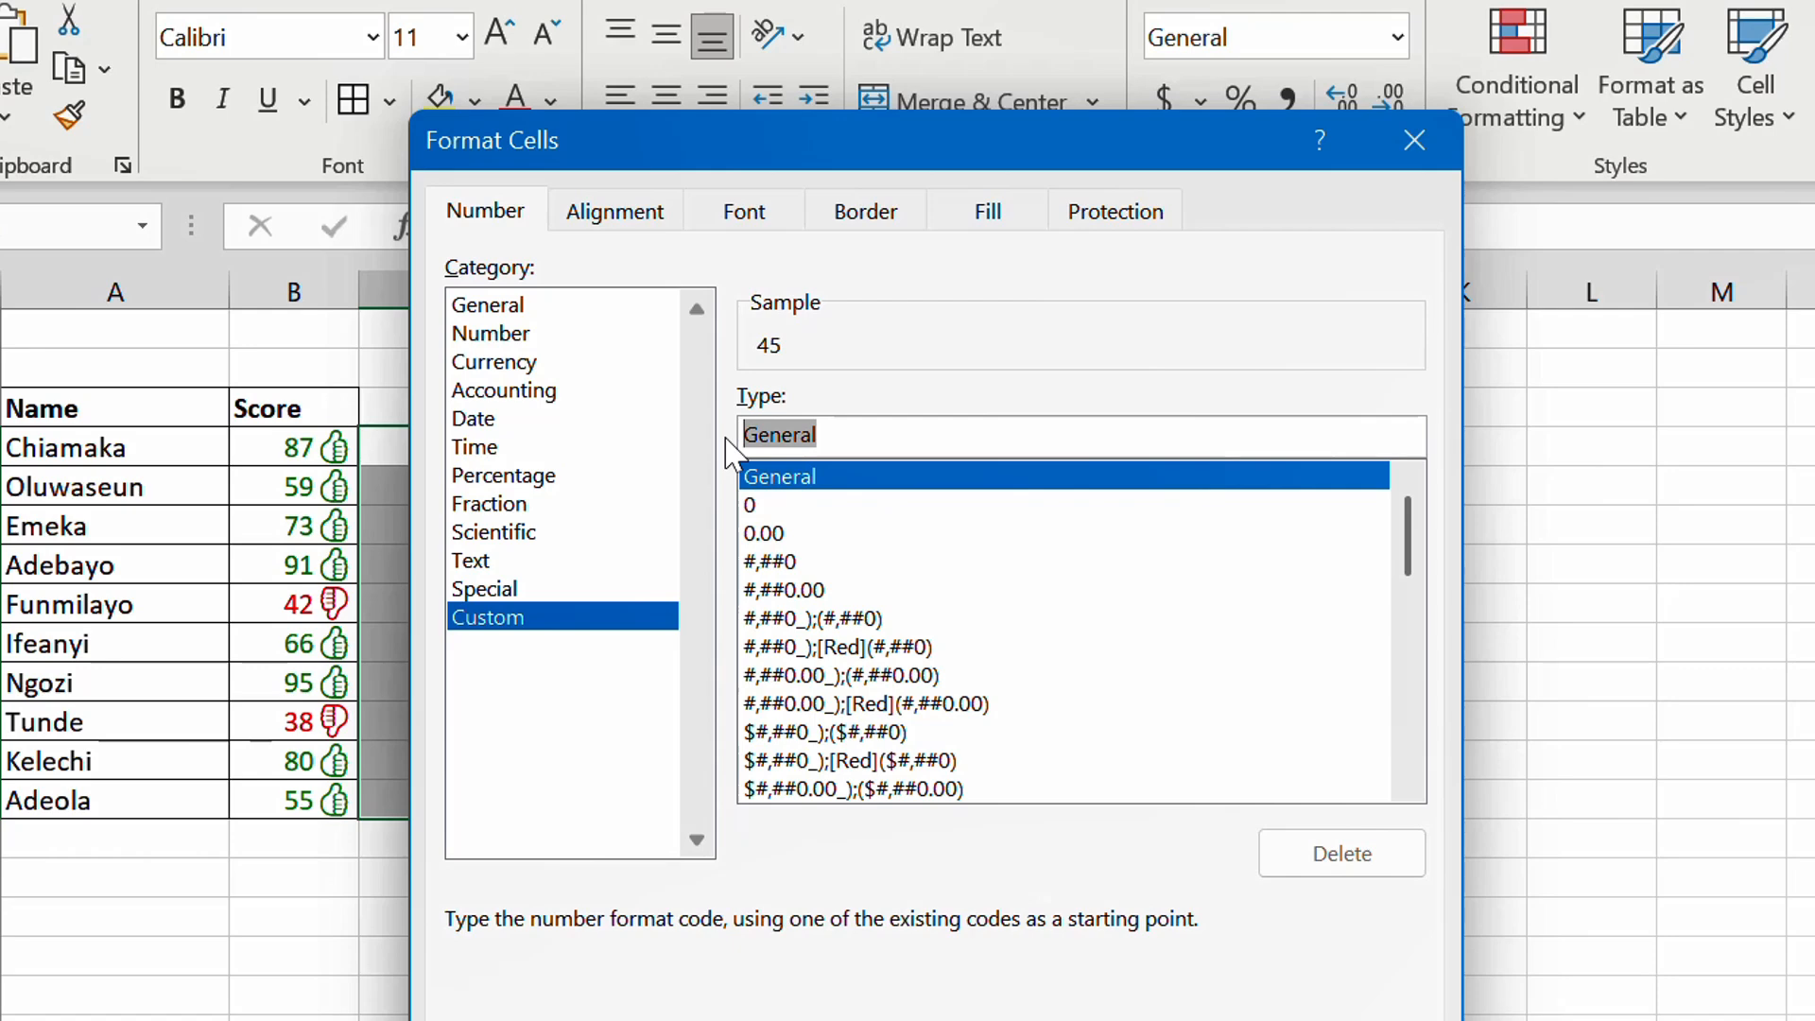
{"action": "type", "text": "[>3"}
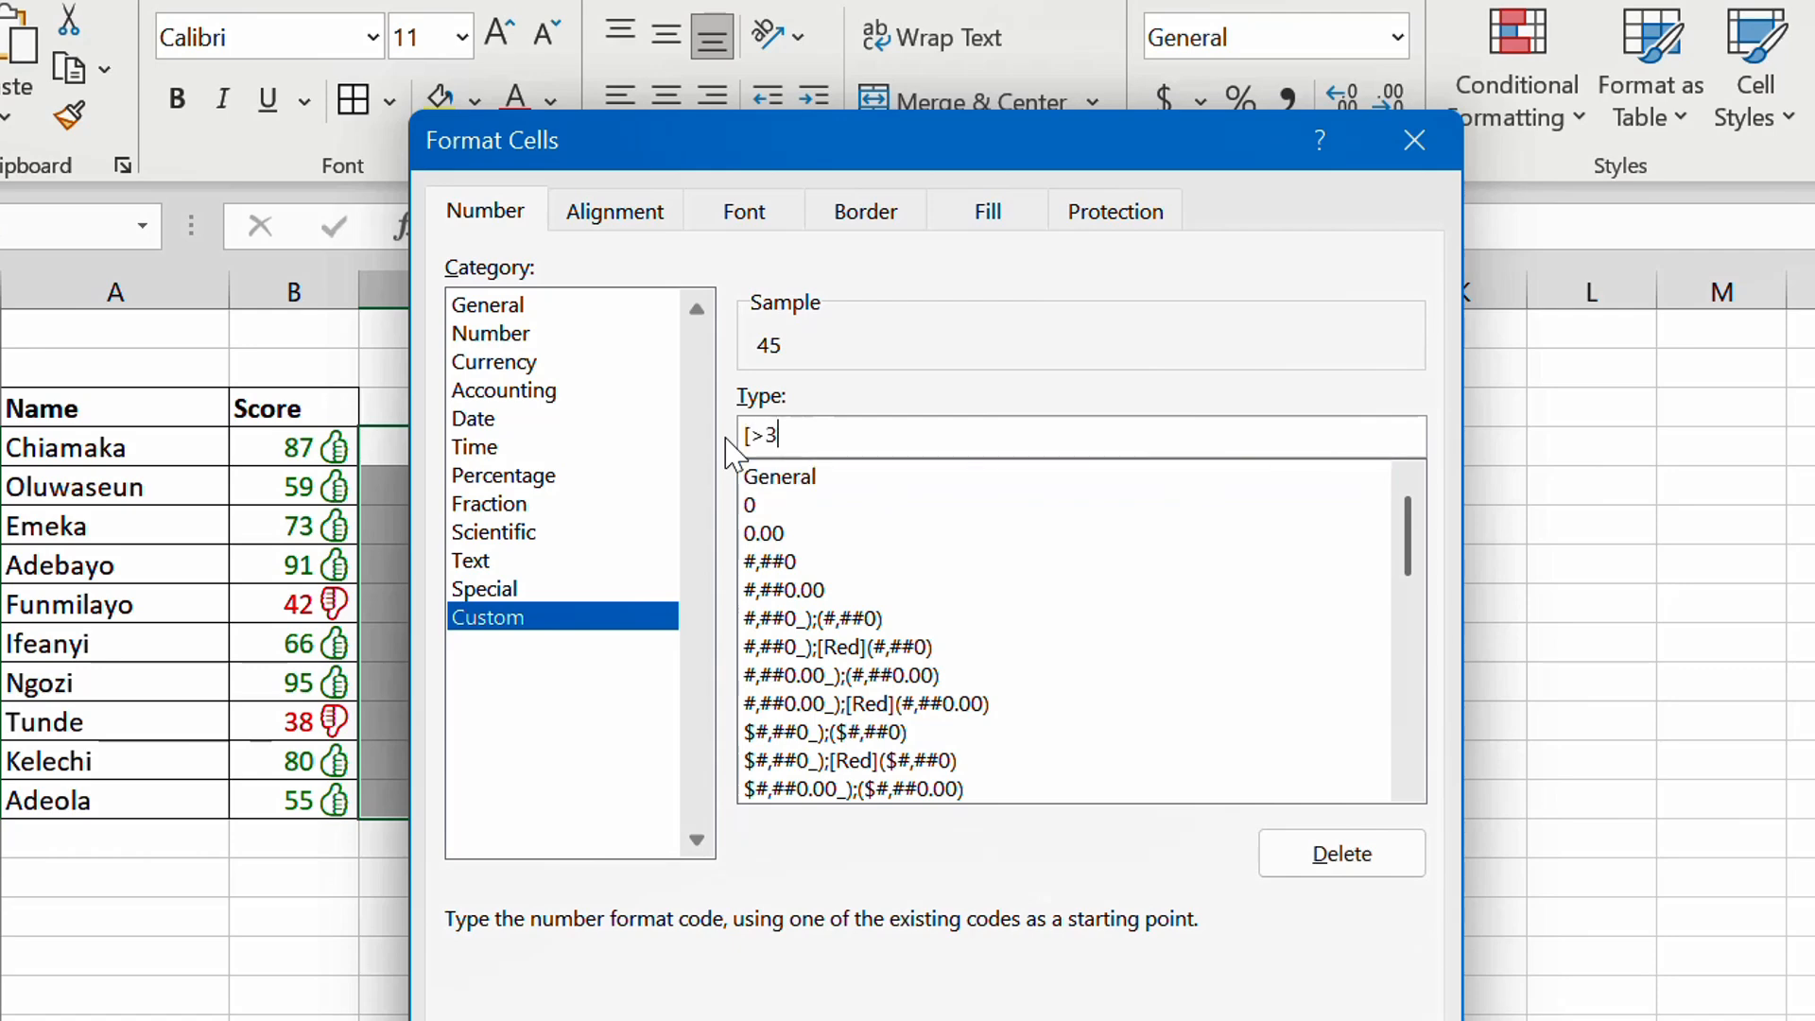
{"action": "type", "text": "0][color10"}
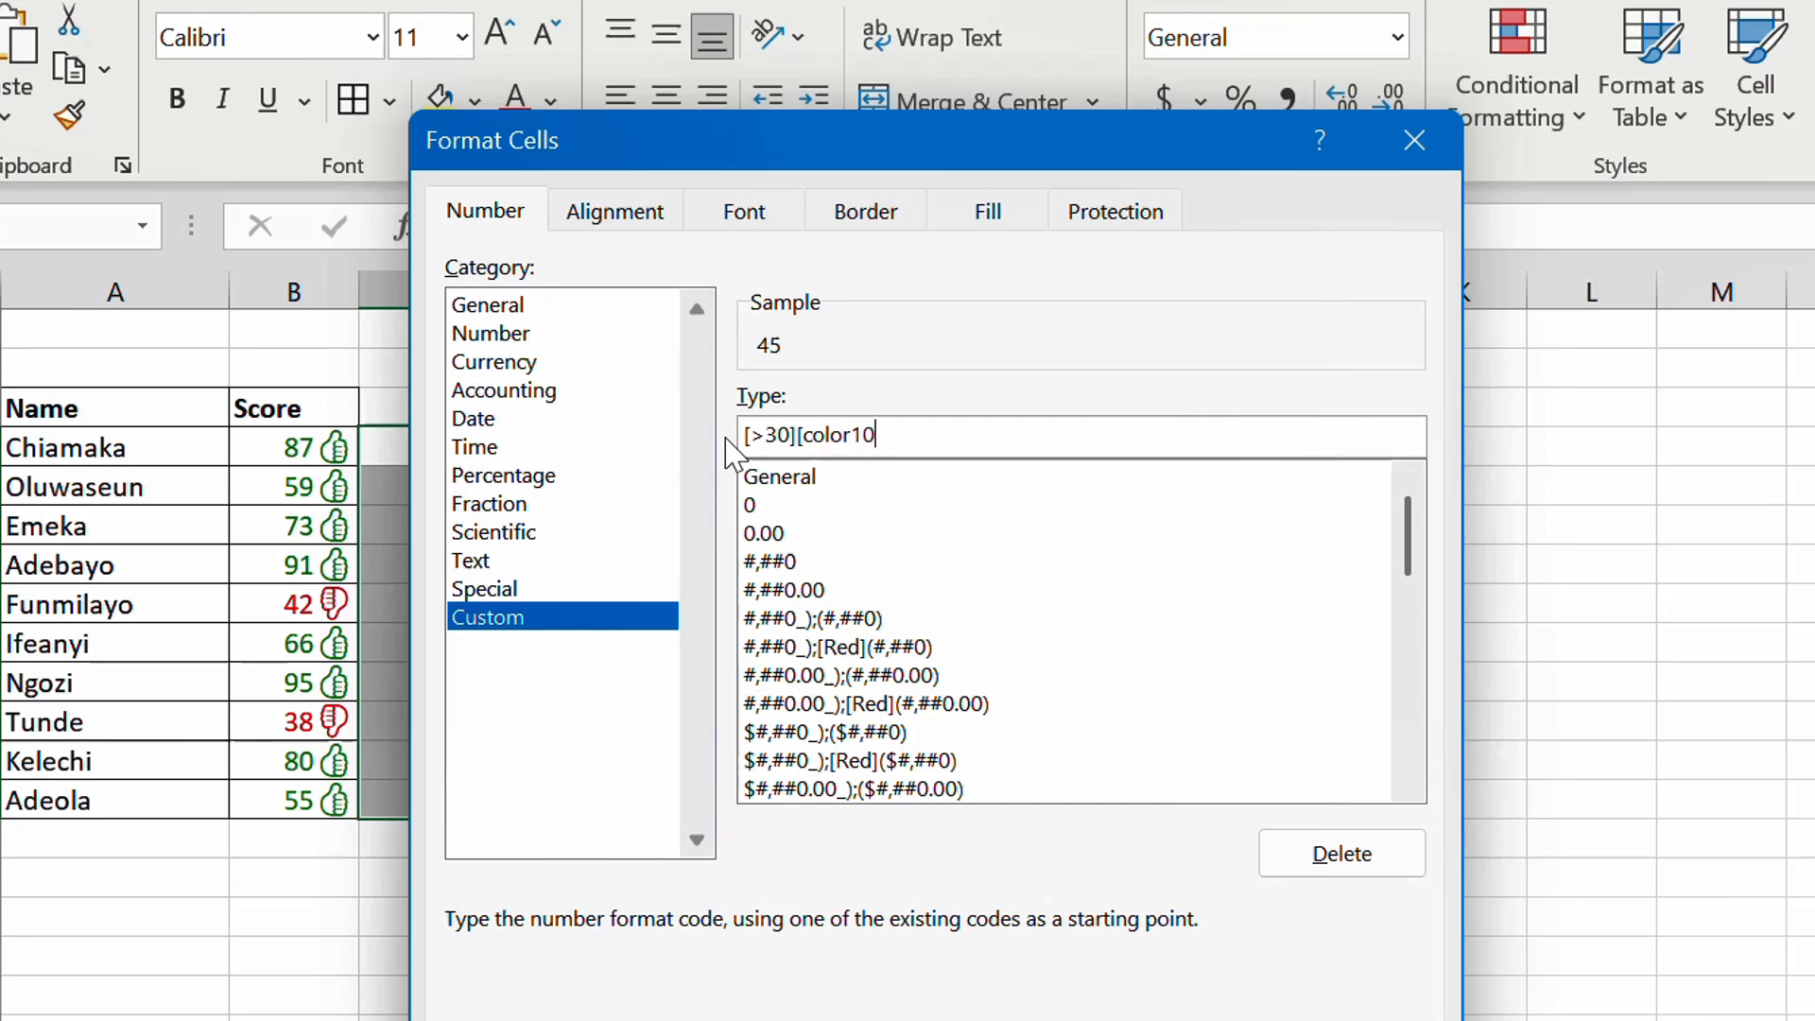
{"action": "type", "text": "]"}
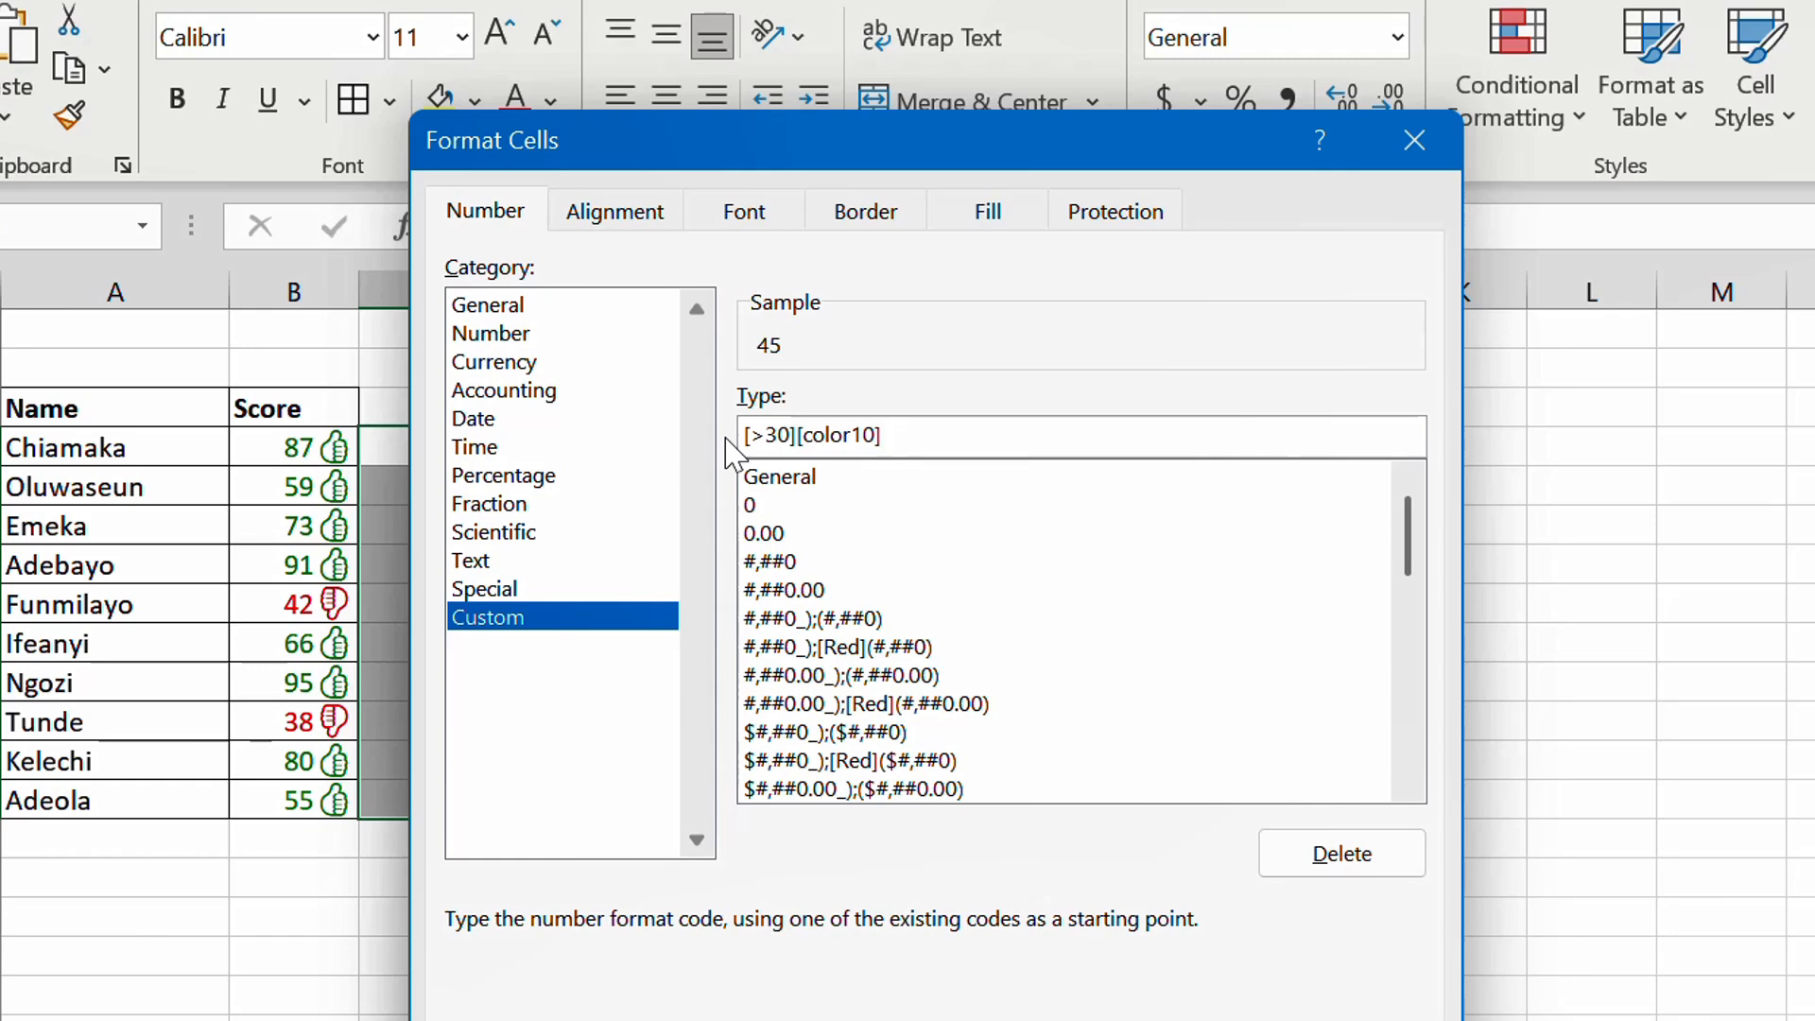
{"action": "type", "text": "#"}
{"action": "key", "text": "super+period"}
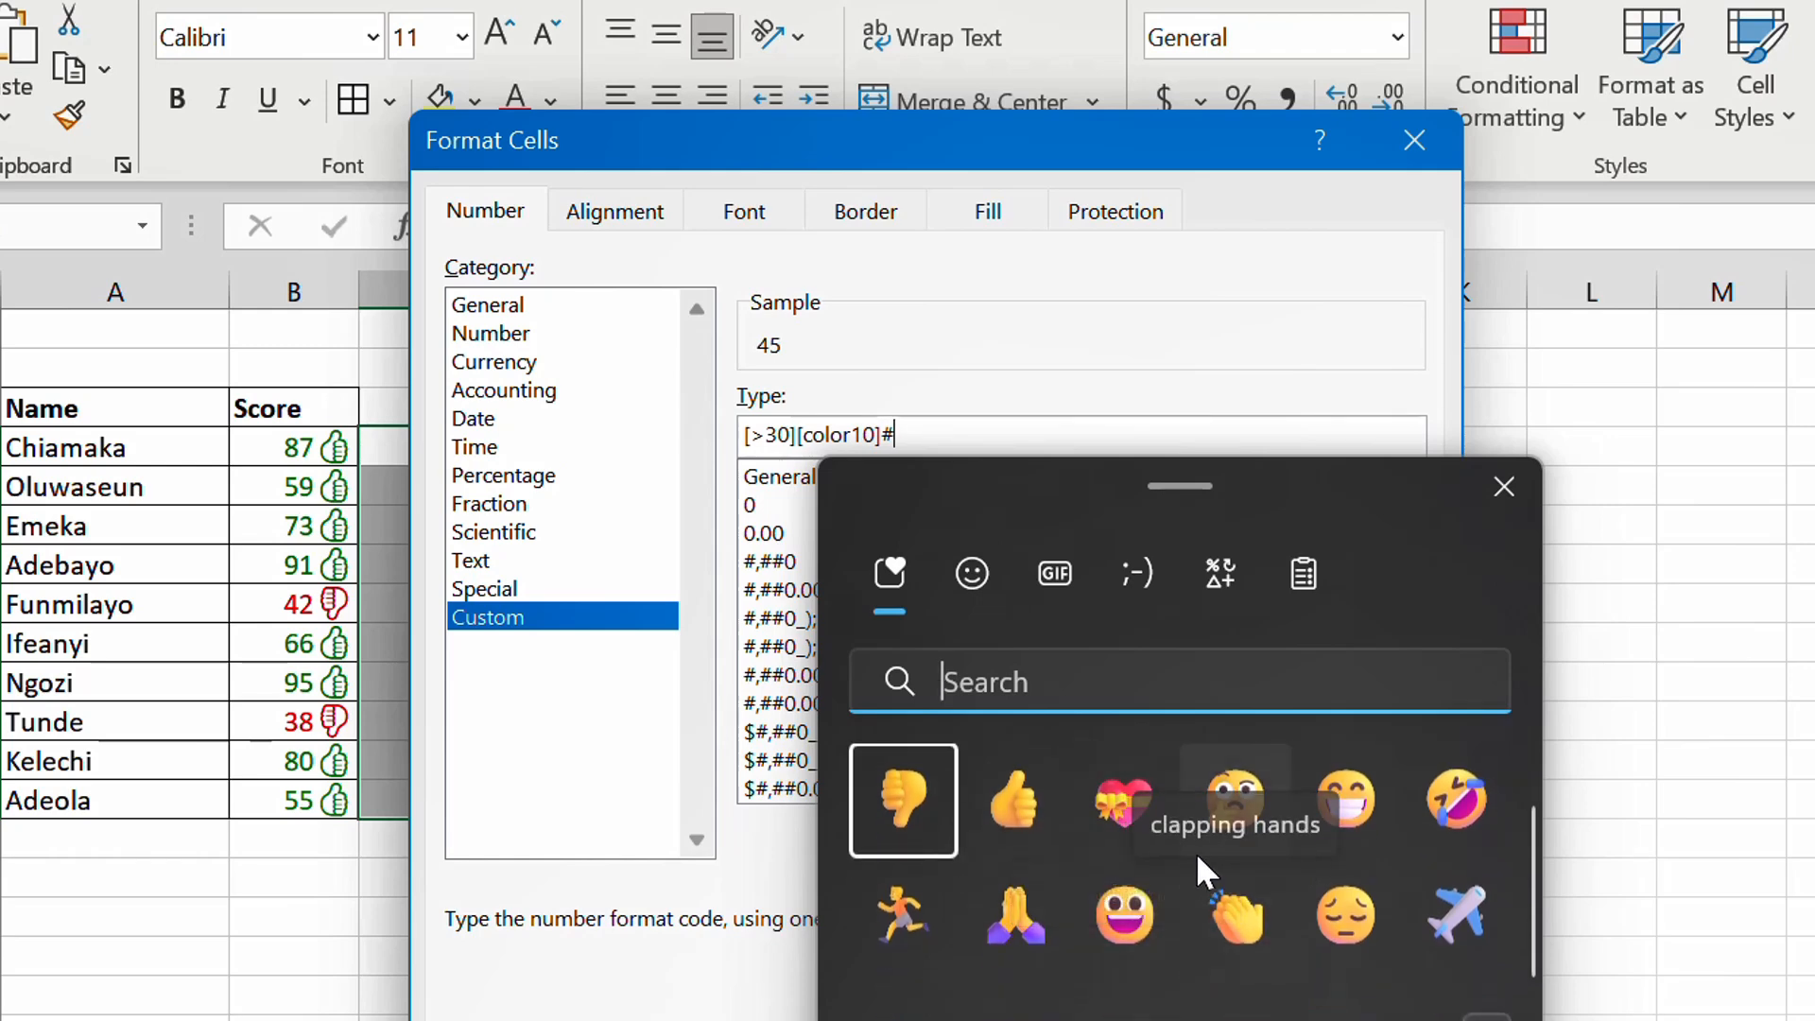
{"action": "left_click", "coordinate": [1139, 808]}
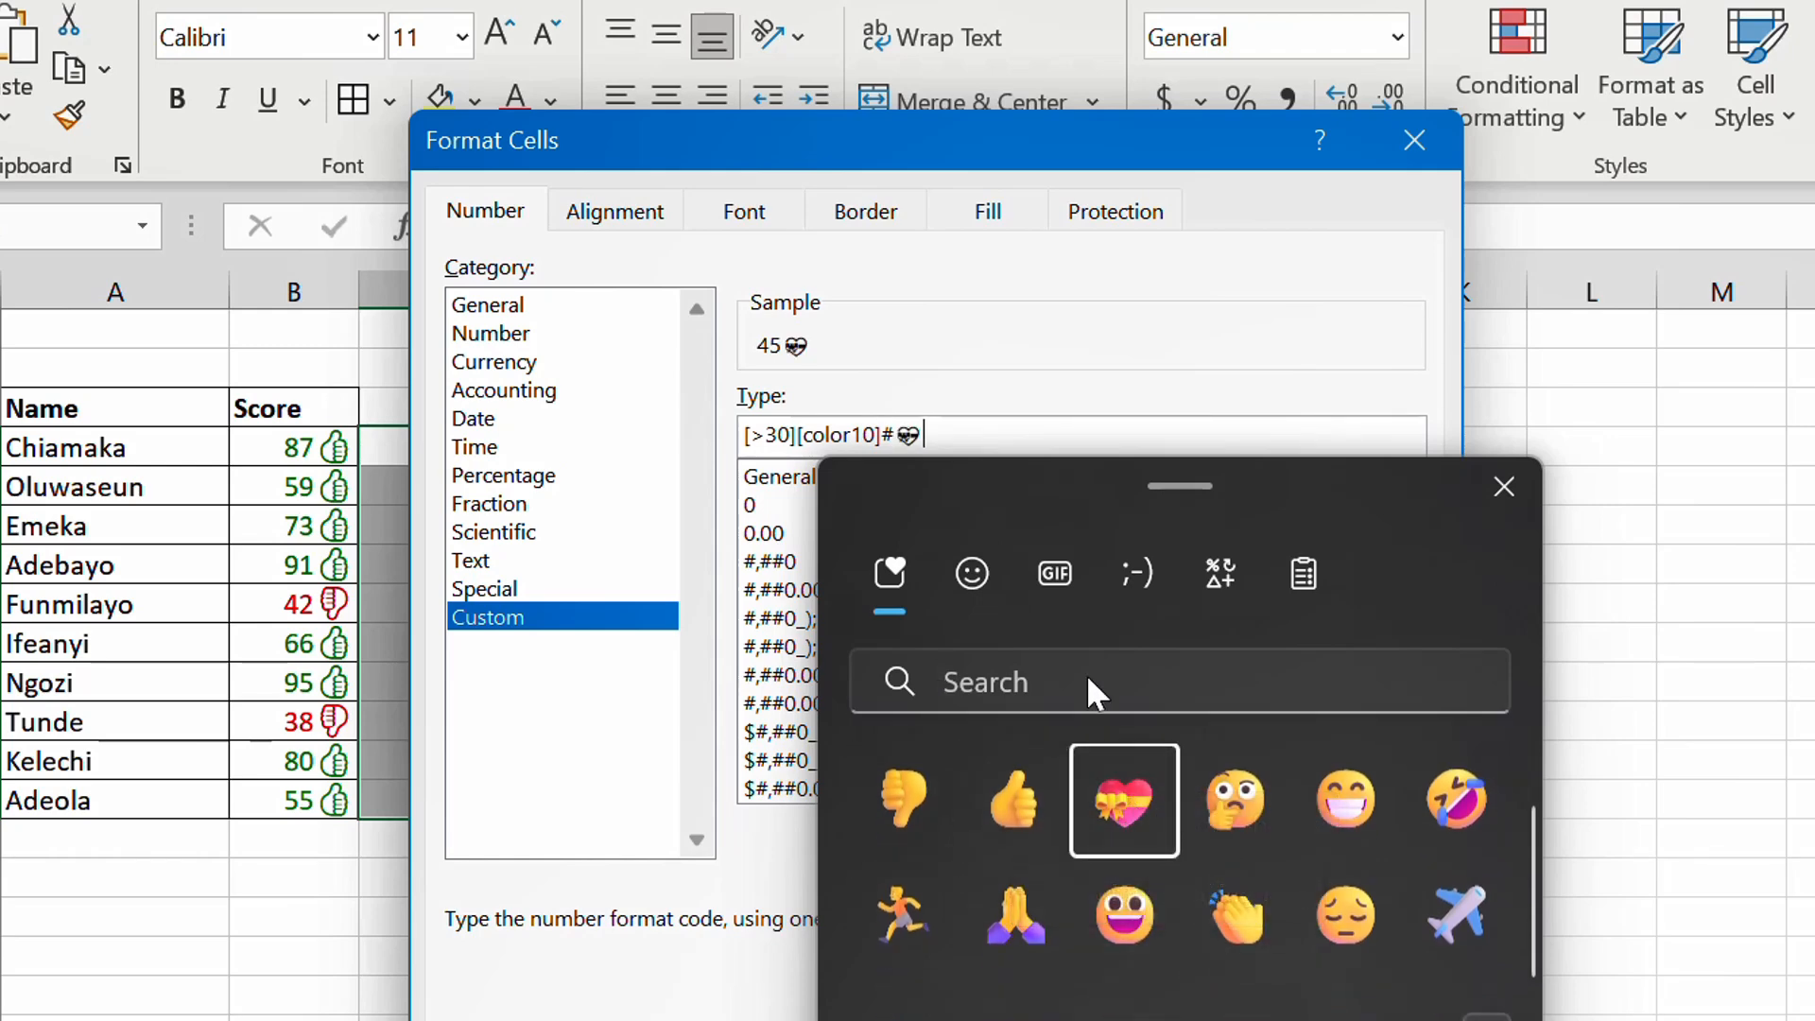
{"action": "key", "text": "Escape"}
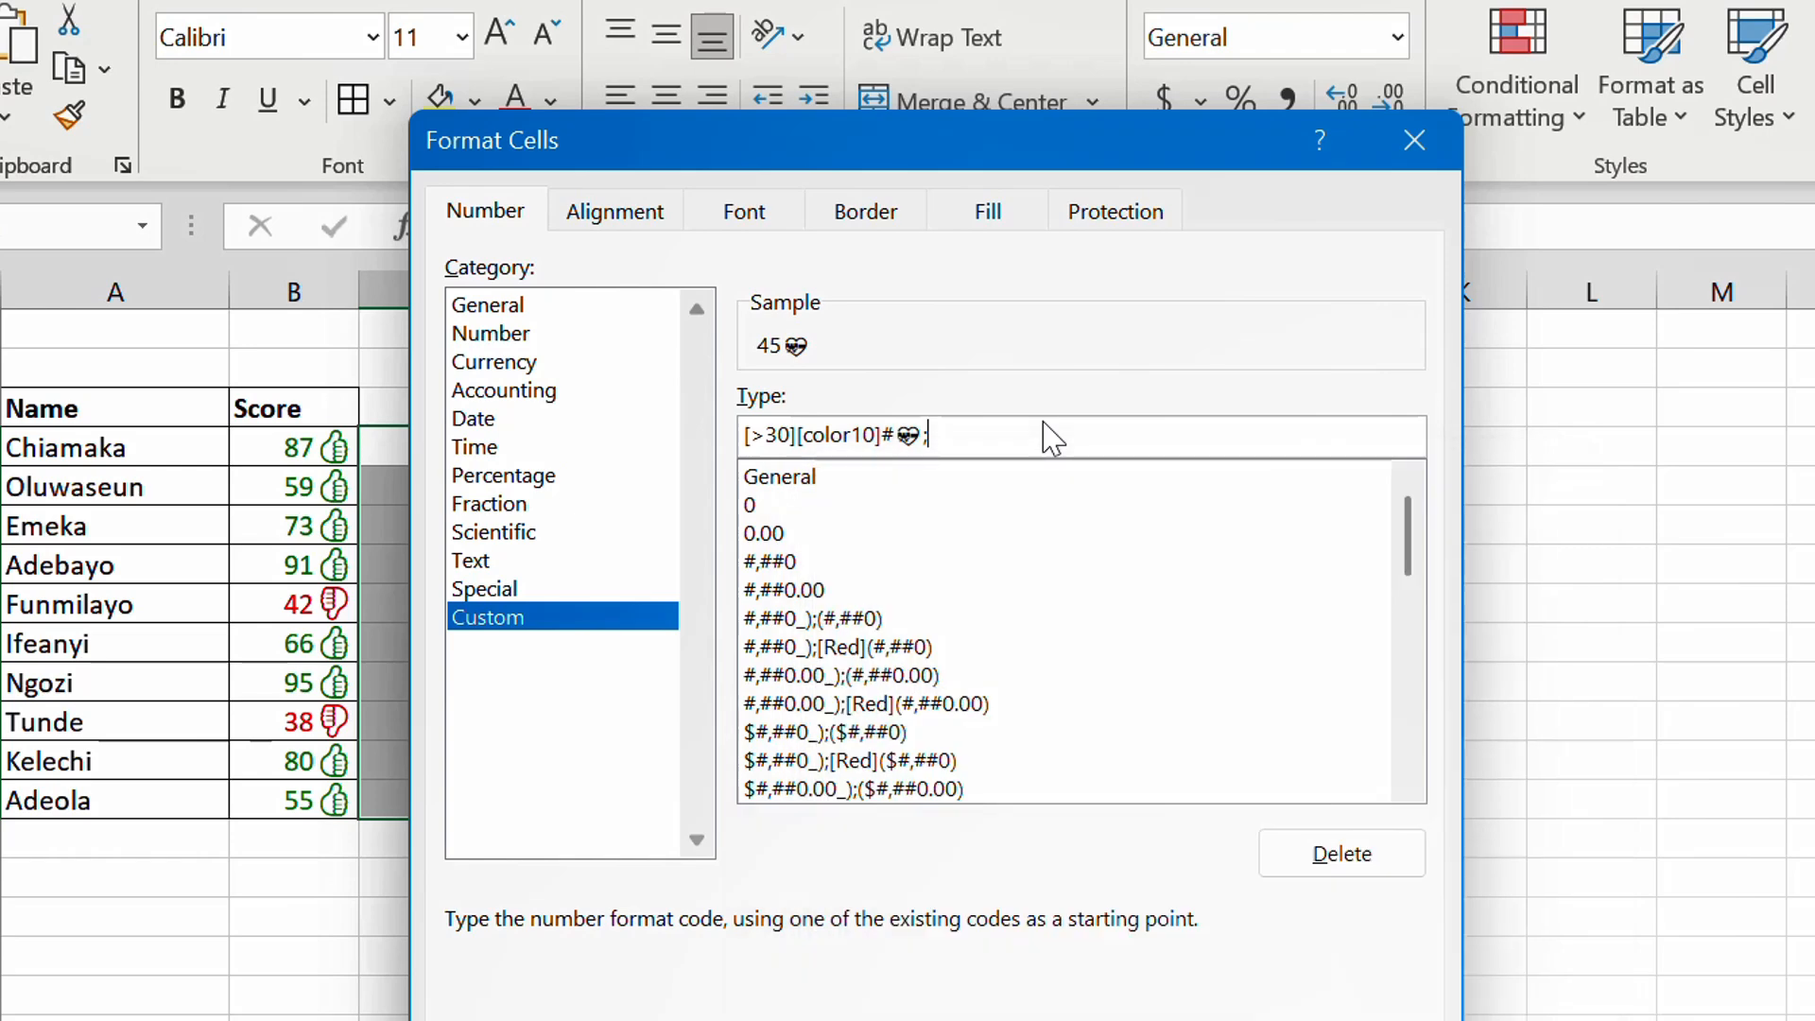
Add a second section to the C4:C13 format code with [color3]#.
{"action": "type", "text": ";["}
{"action": "type", "text": "color"}
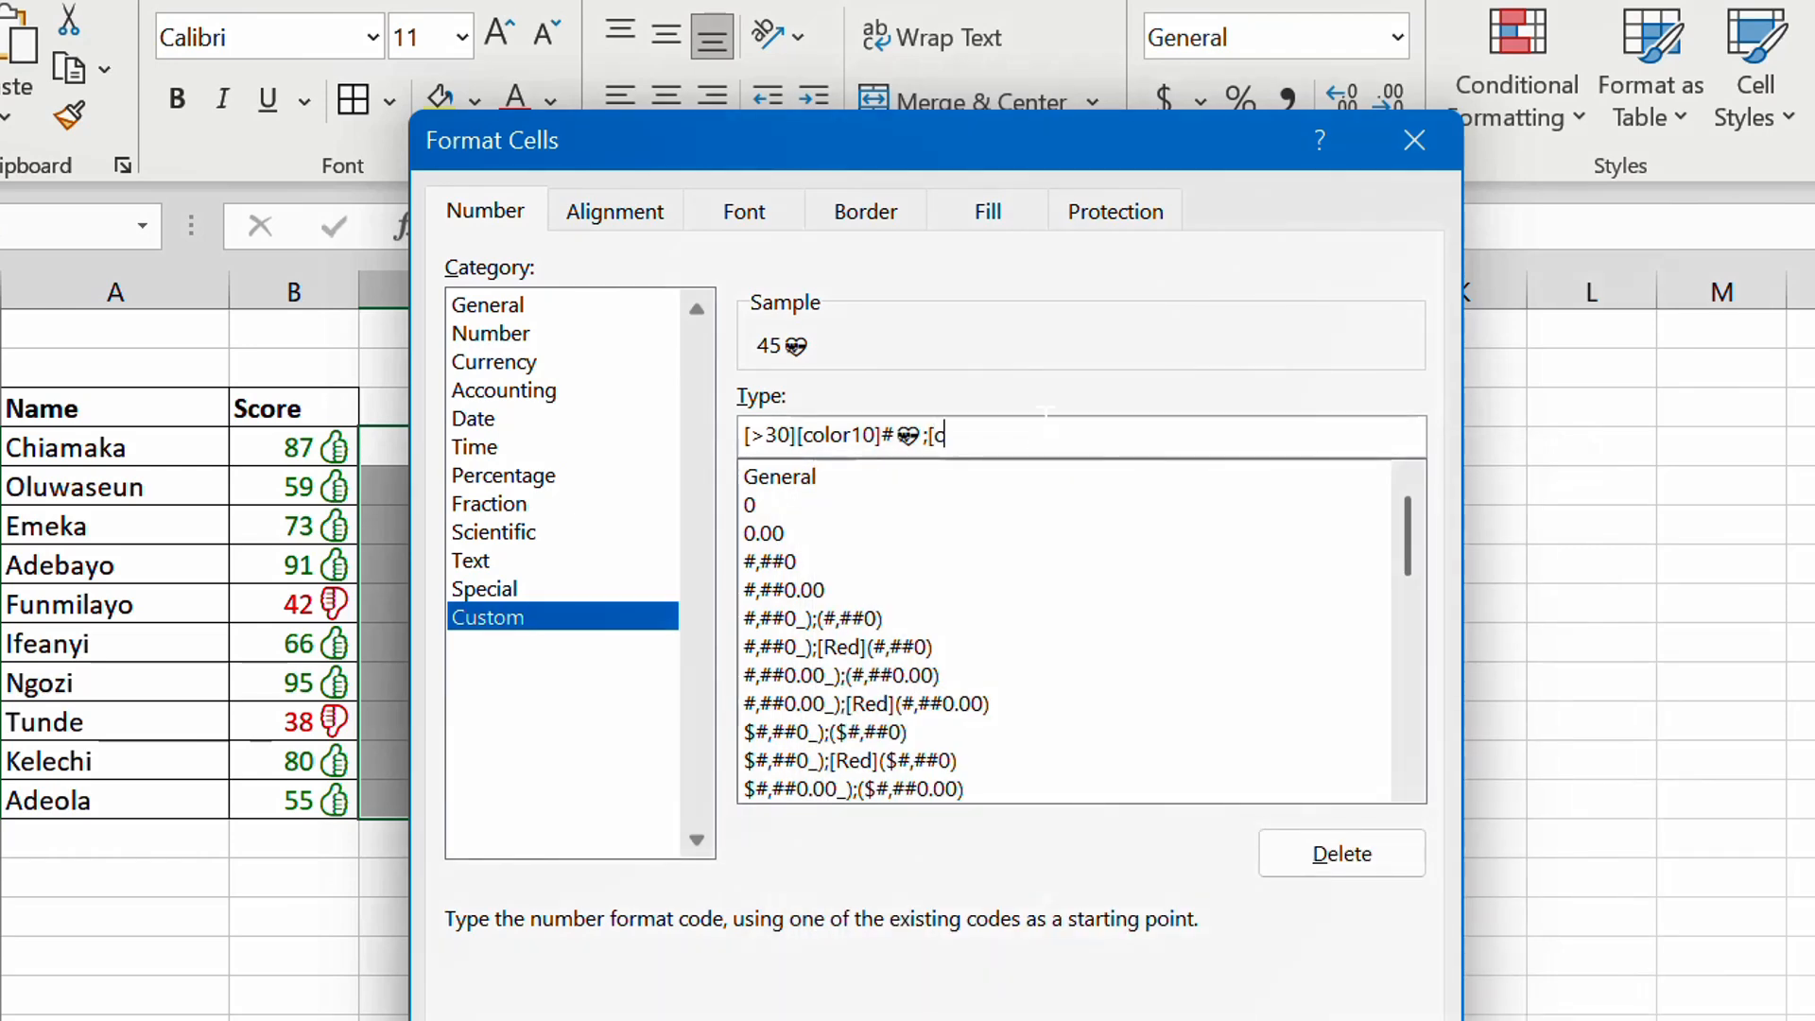
{"action": "type", "text": "3"}
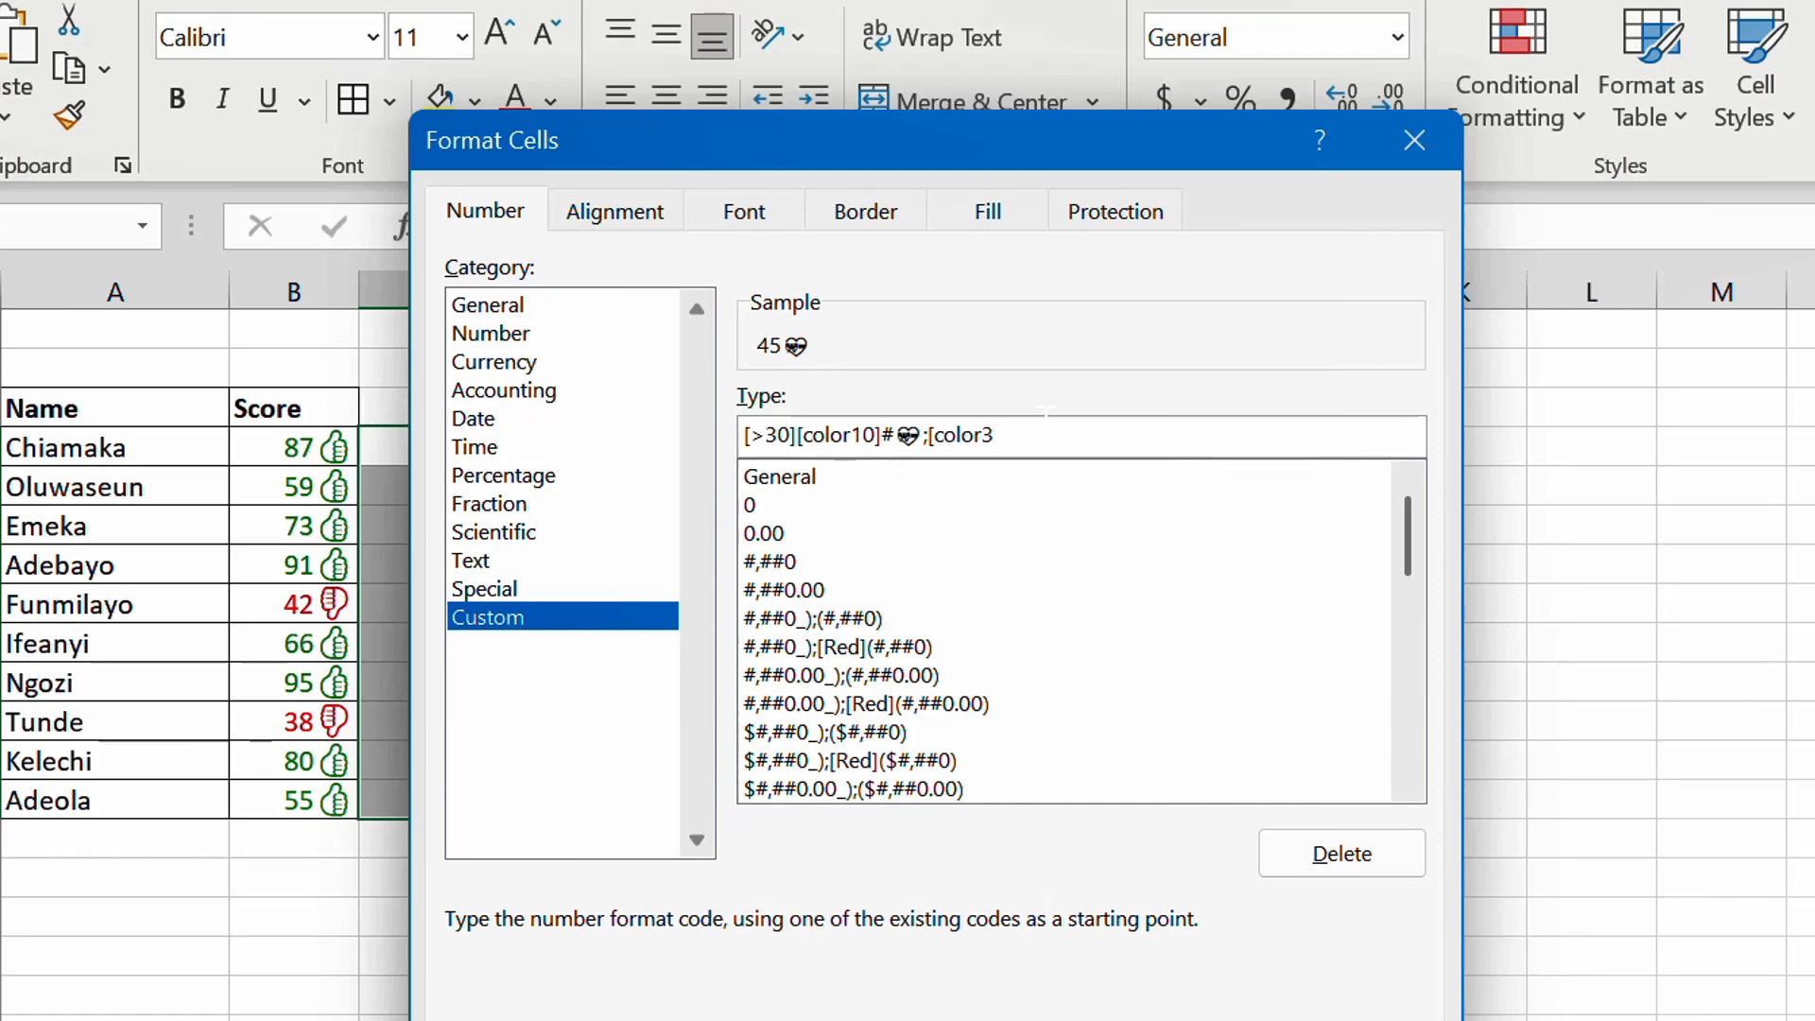
{"action": "type", "text": "]#"}
Append the heart with arrow emoji to the second section and apply the custom format to C4:C13.
{"action": "key", "text": "super+period"}
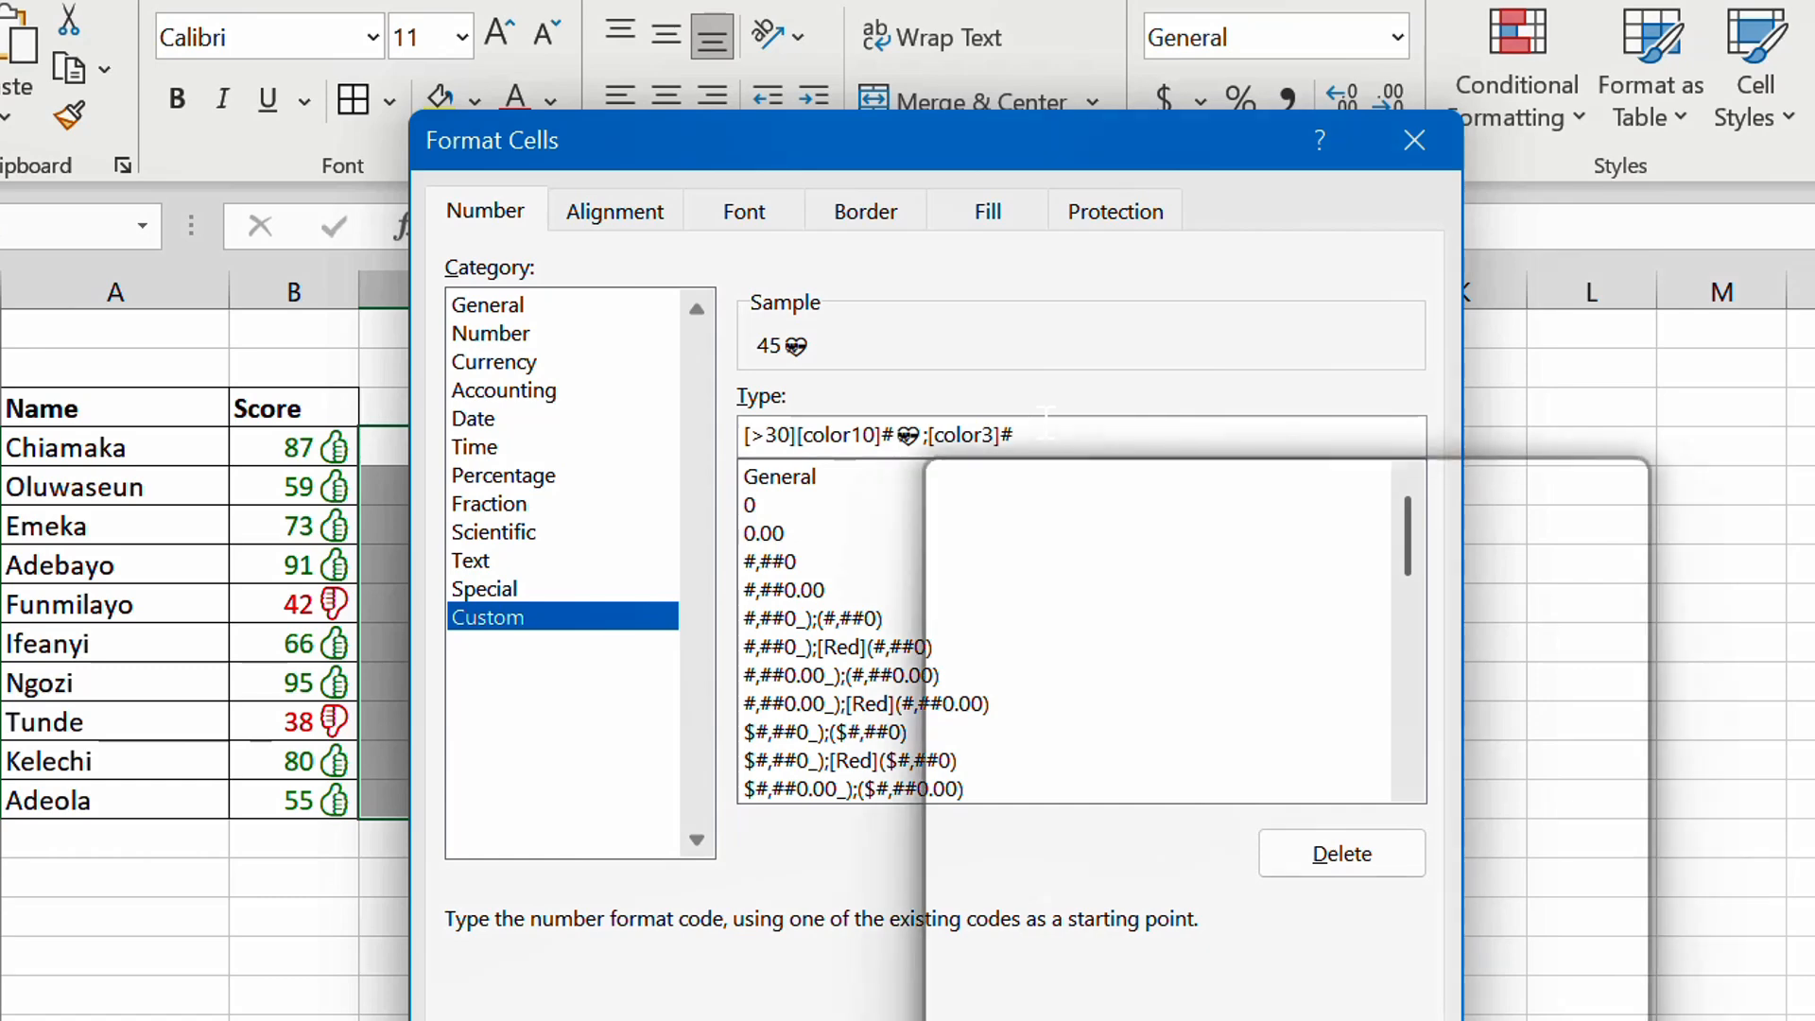
{"action": "scroll", "coordinate": [1140, 825], "scroll_direction": "down", "scroll_amount": 5}
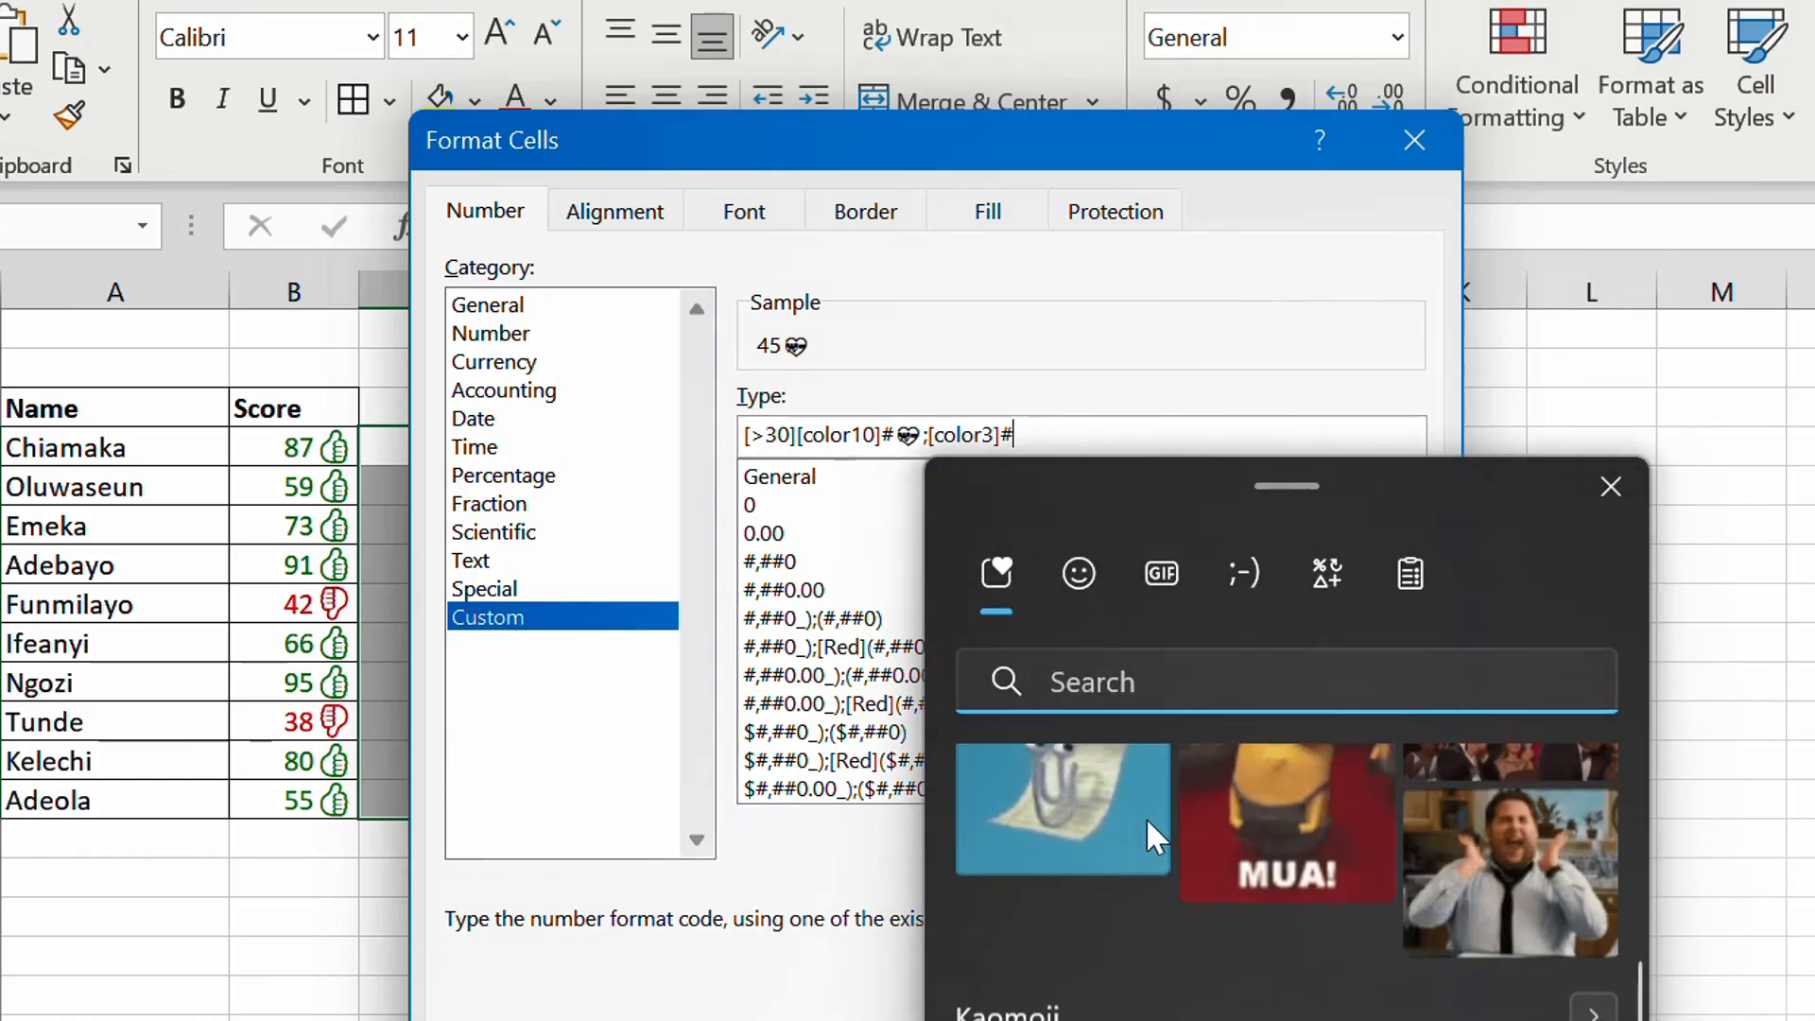
{"action": "scroll", "coordinate": [1144, 813], "scroll_direction": "up", "scroll_amount": 2}
{"action": "left_click", "coordinate": [1122, 680]}
{"action": "type", "text": "heart"}
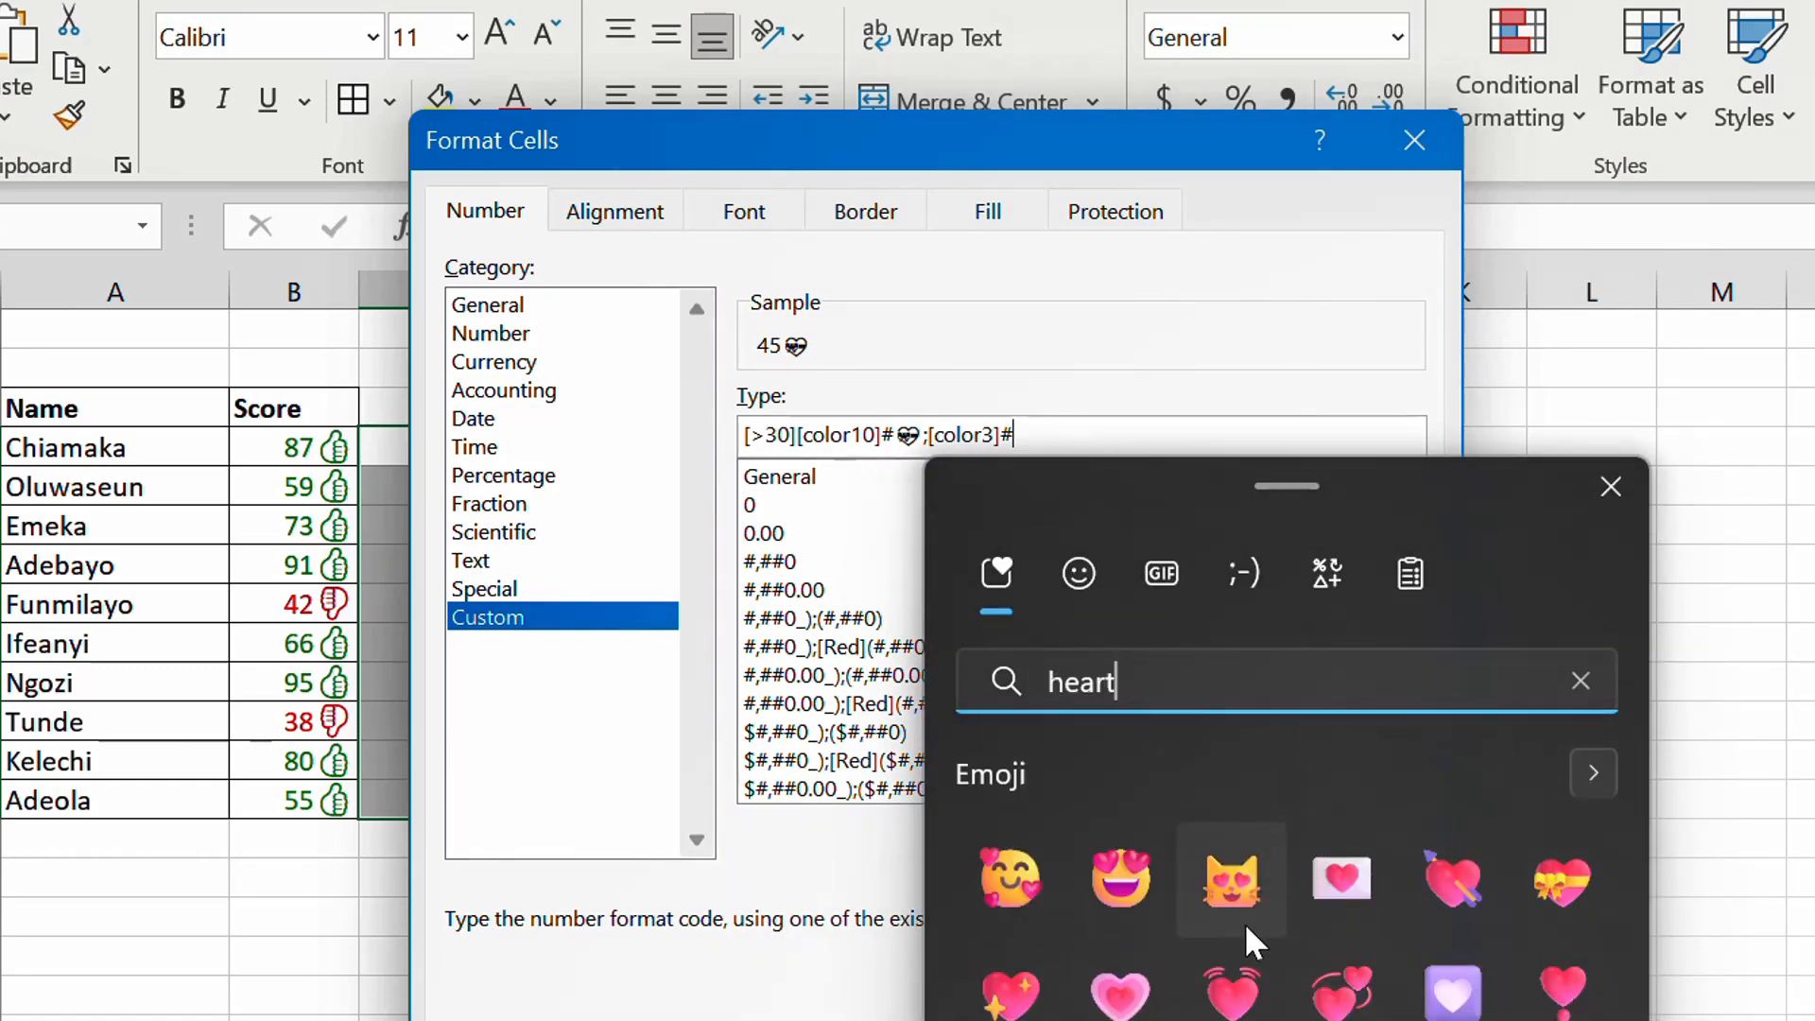
{"action": "left_click", "coordinate": [1450, 879]}
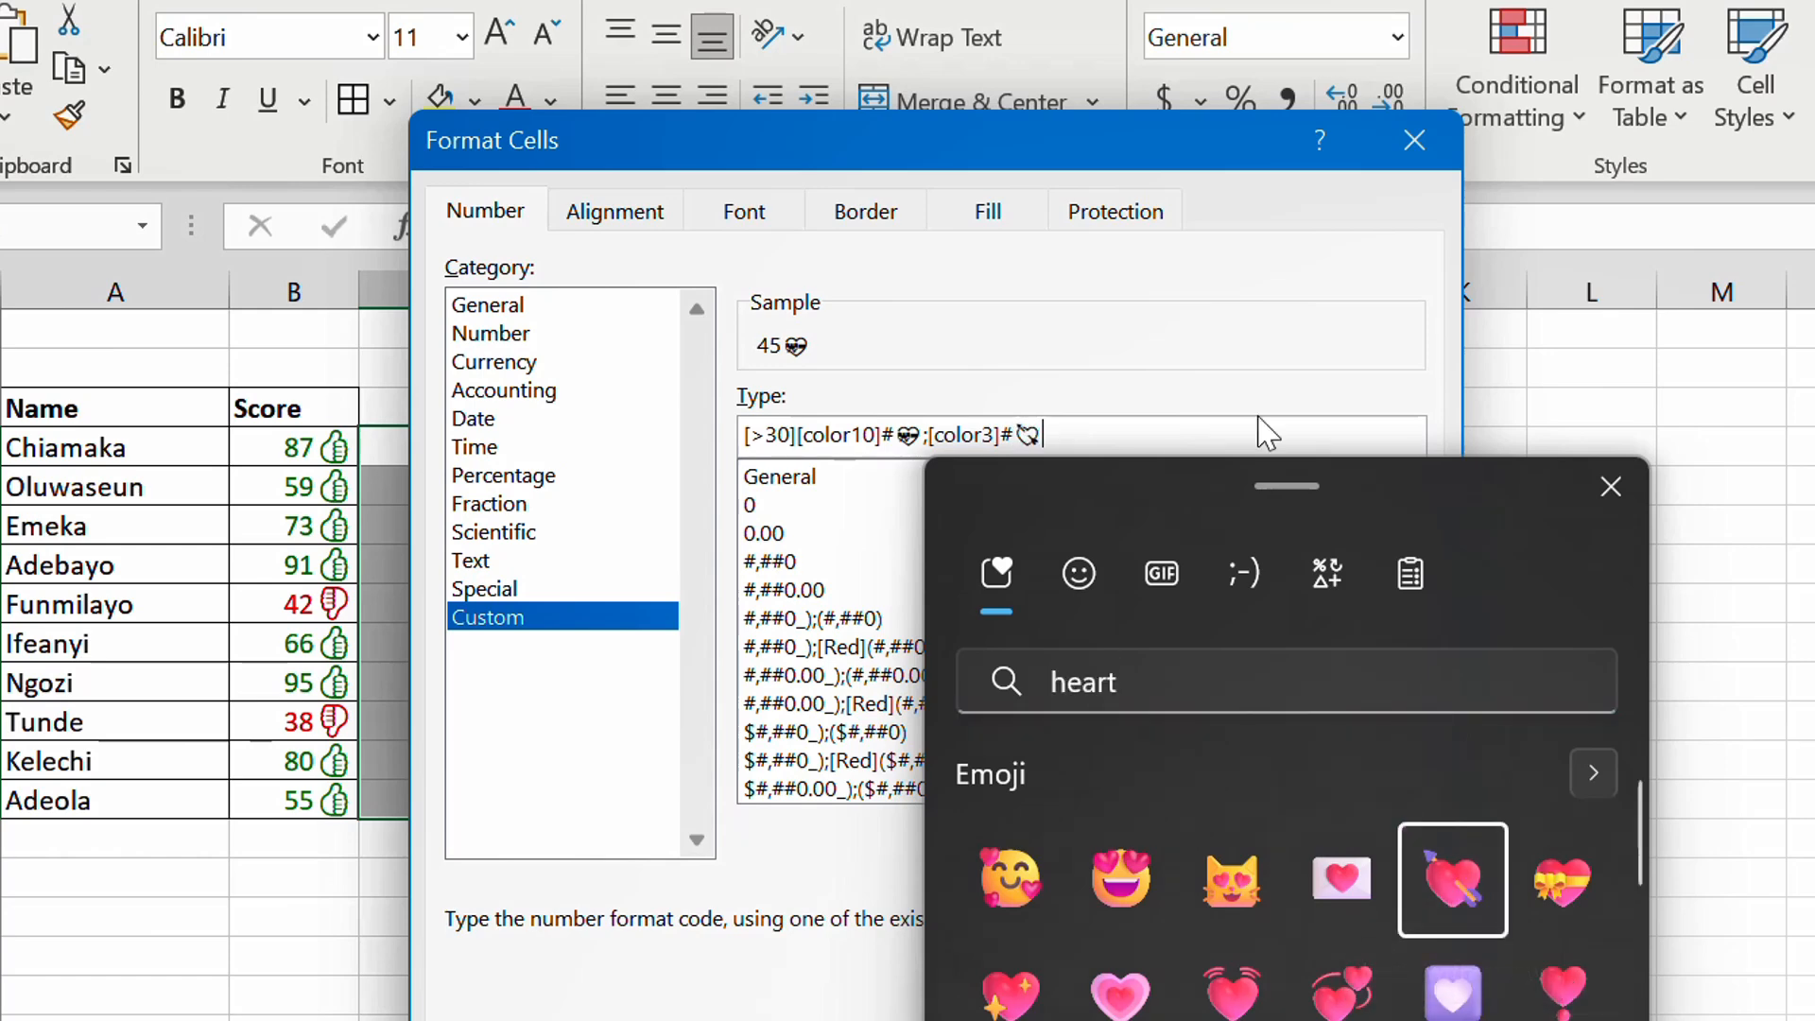
{"action": "left_click", "coordinate": [1275, 333]}
{"action": "key", "text": "Return"}
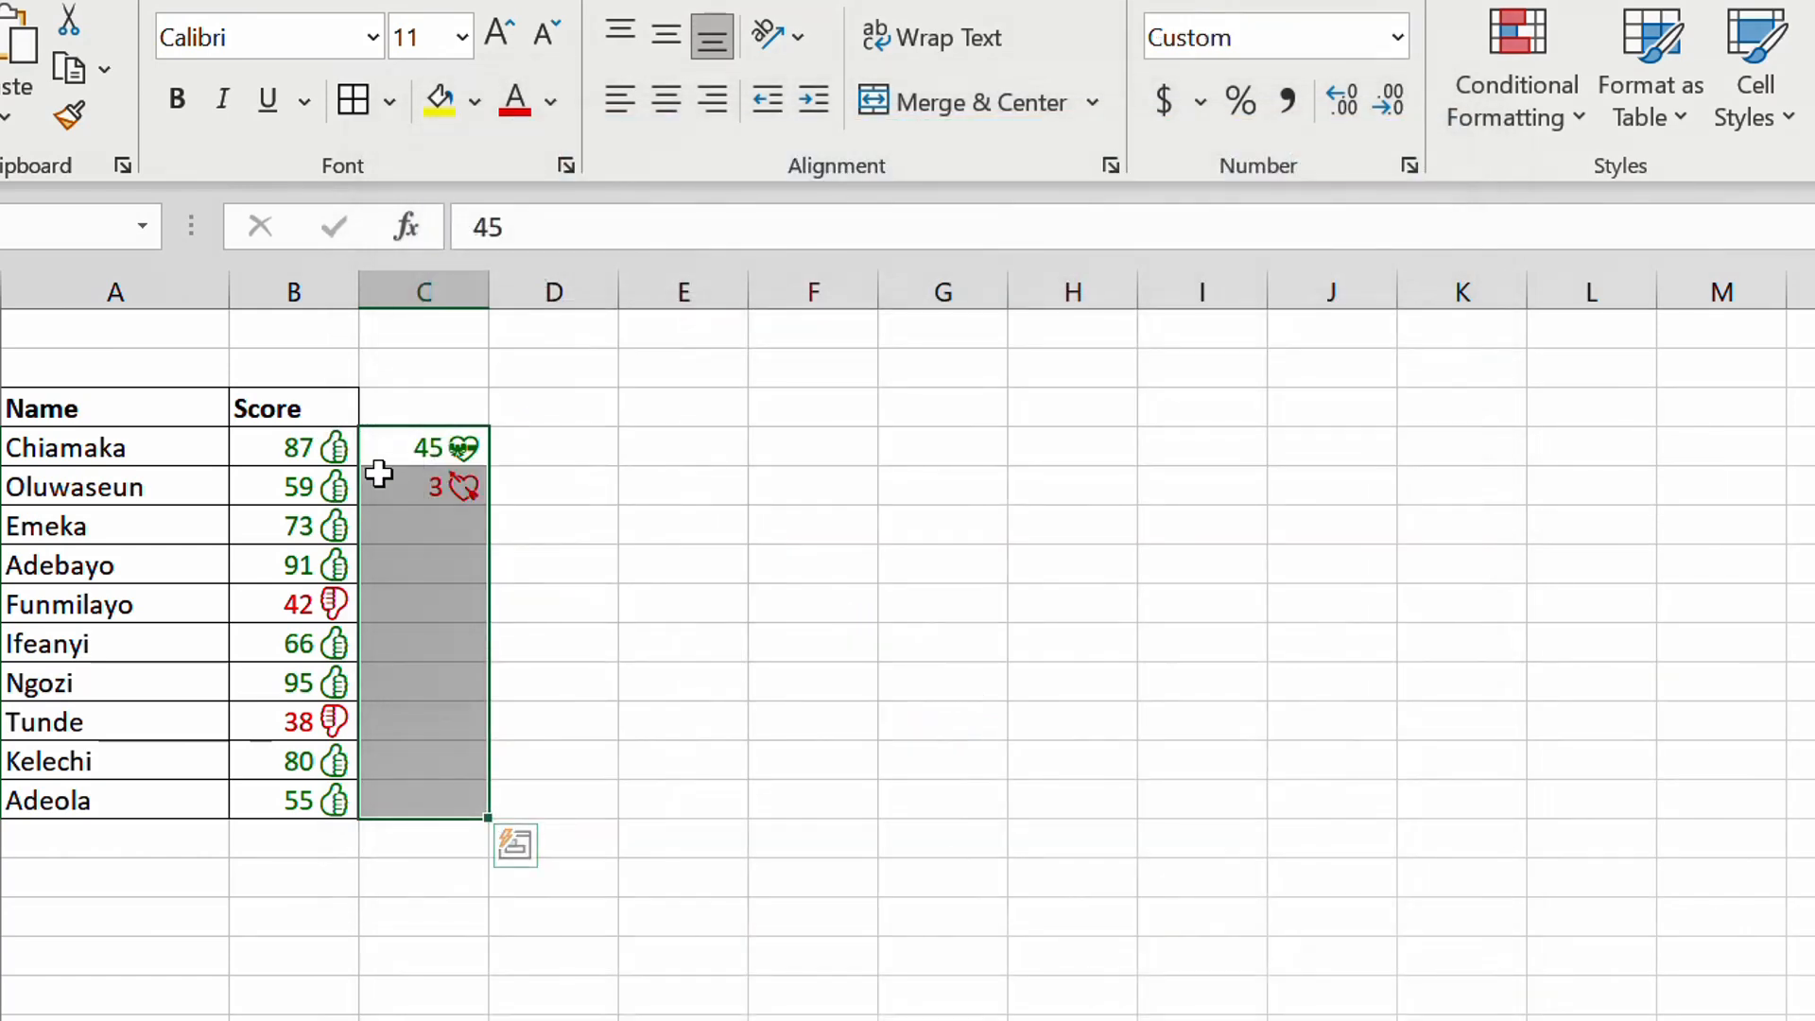
Enter the test values 23, 56 and 89 in cells C6, C7 and C8.
{"action": "left_click", "coordinate": [432, 520]}
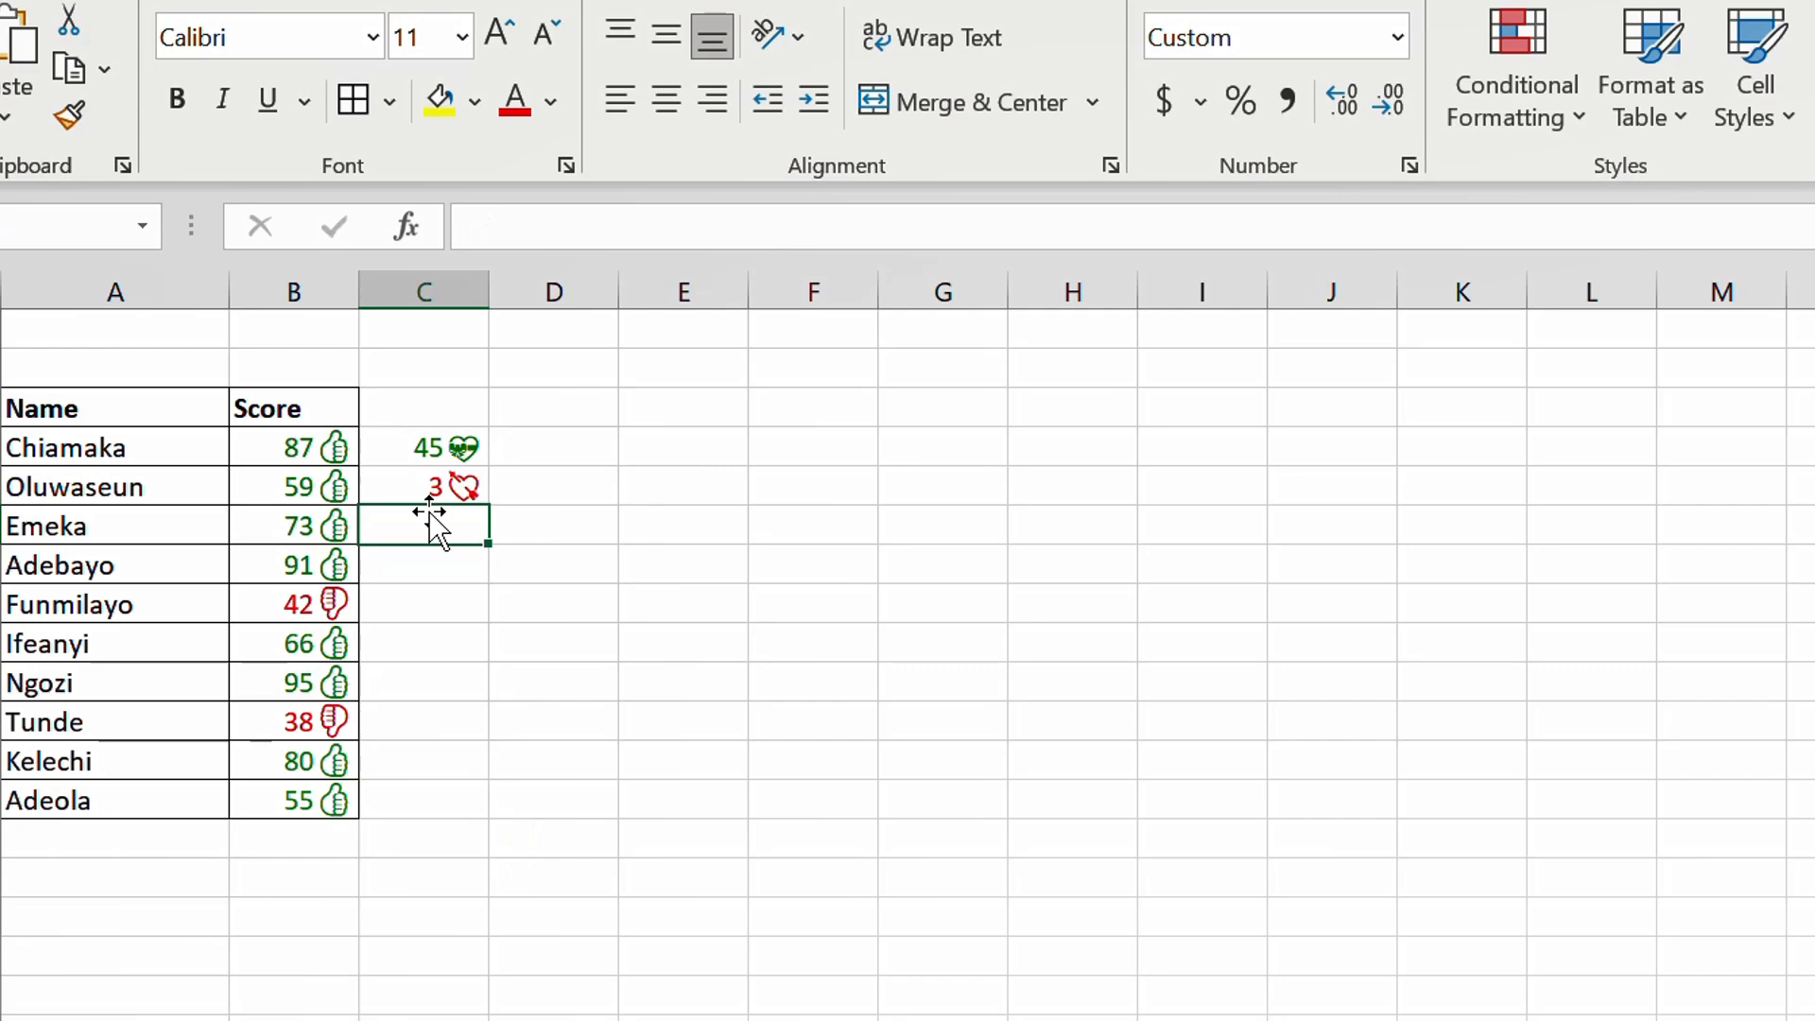
{"action": "type", "text": "23"}
{"action": "key", "text": "Return"}
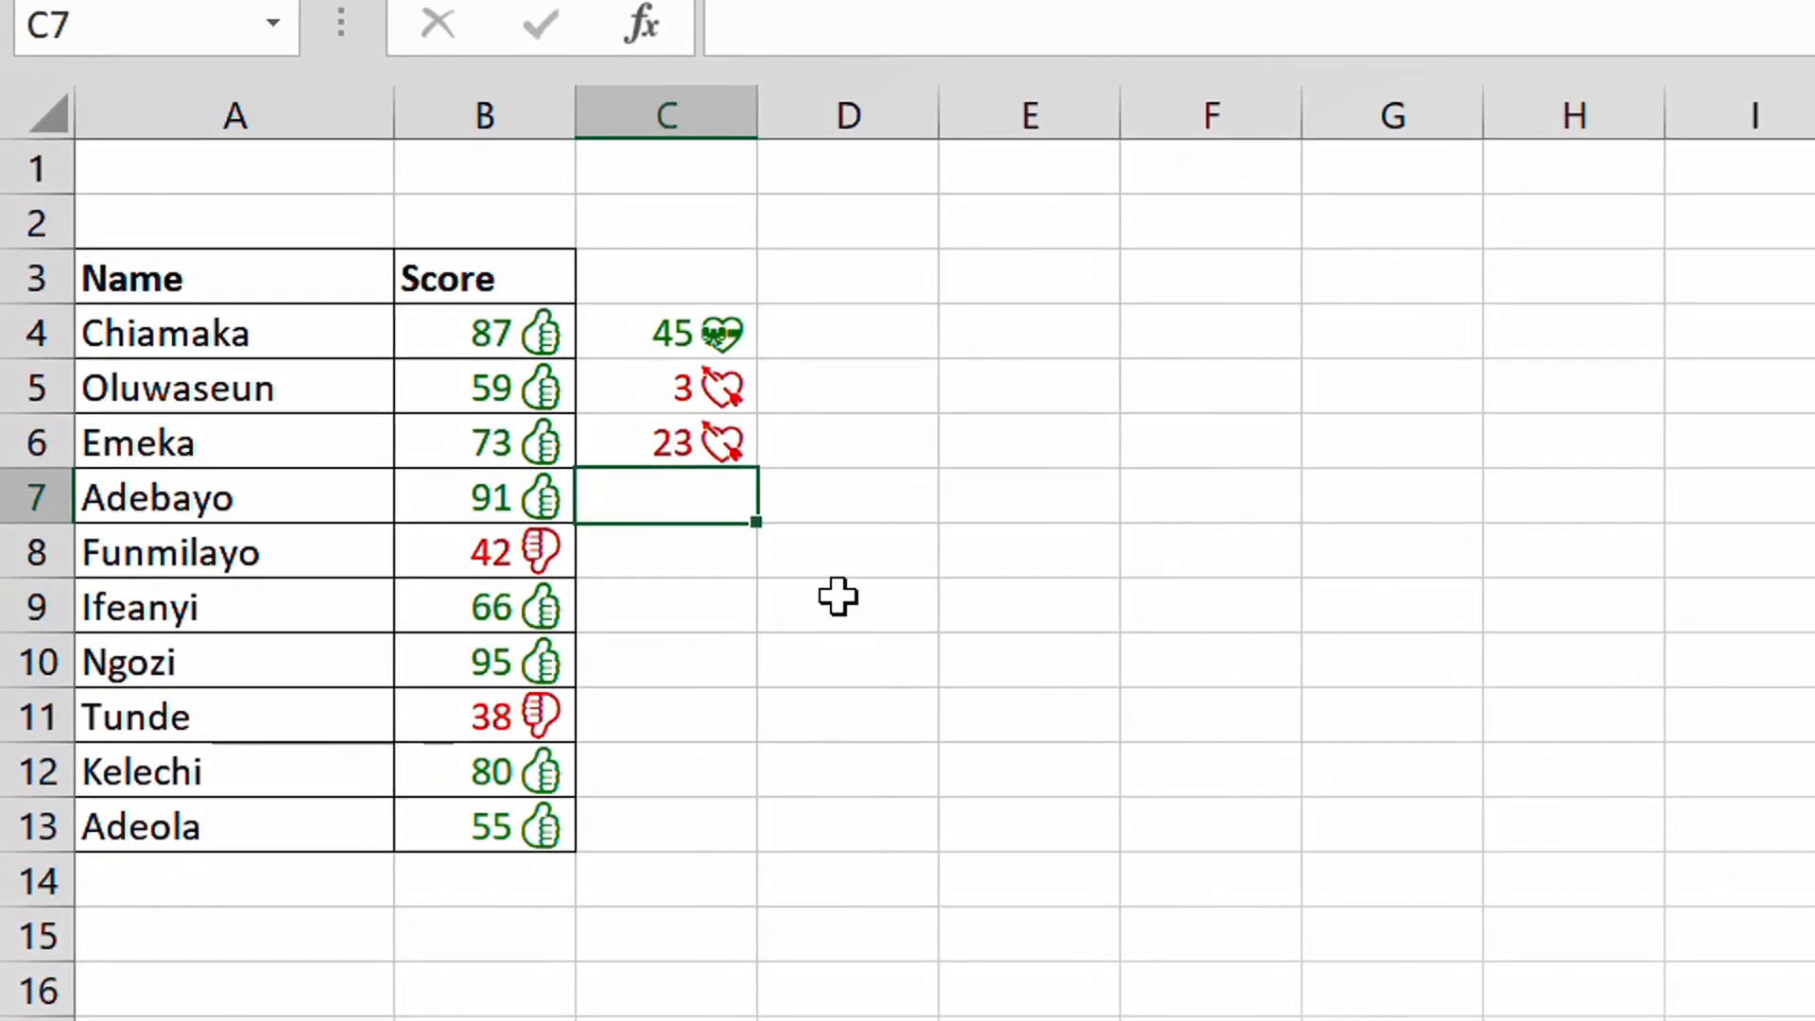
{"action": "type", "text": "56"}
{"action": "key", "text": "Return"}
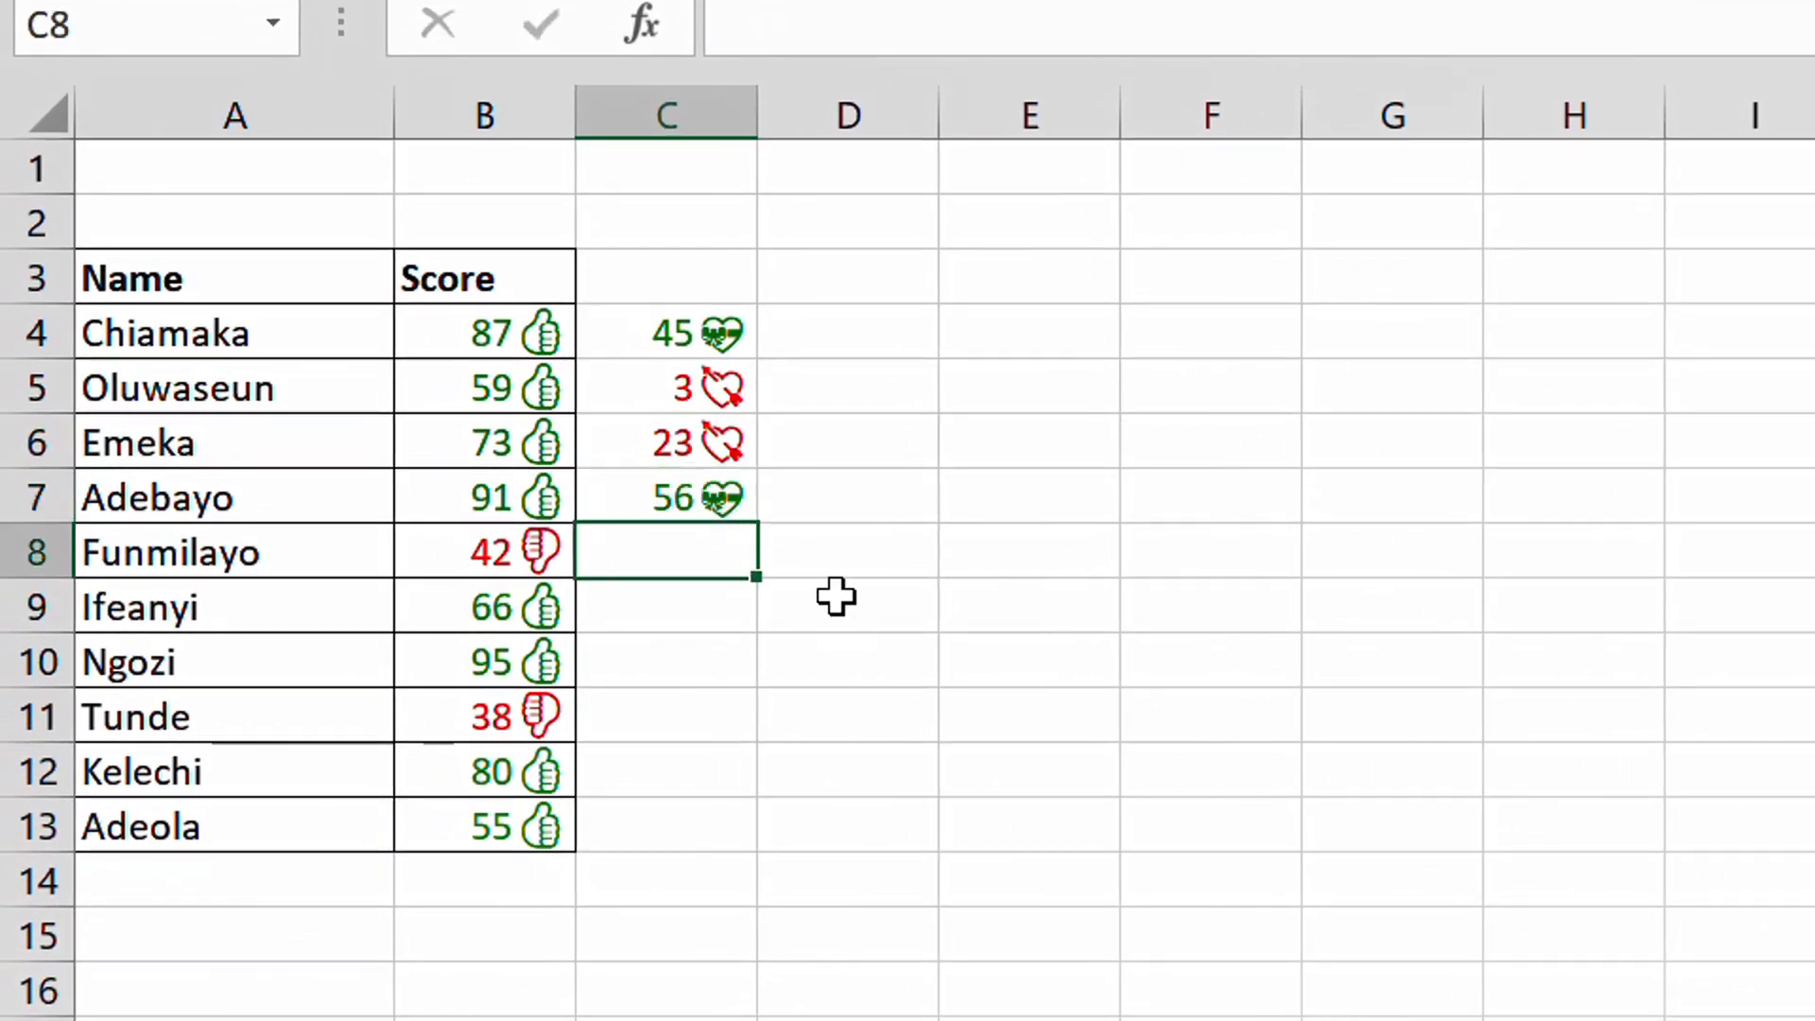
{"action": "type", "text": "89"}
{"action": "key", "text": "Return"}
Fill in more test values: 5 in C9, 1 in C10, 100 in C12 and 45 in C13.
{"action": "type", "text": "5"}
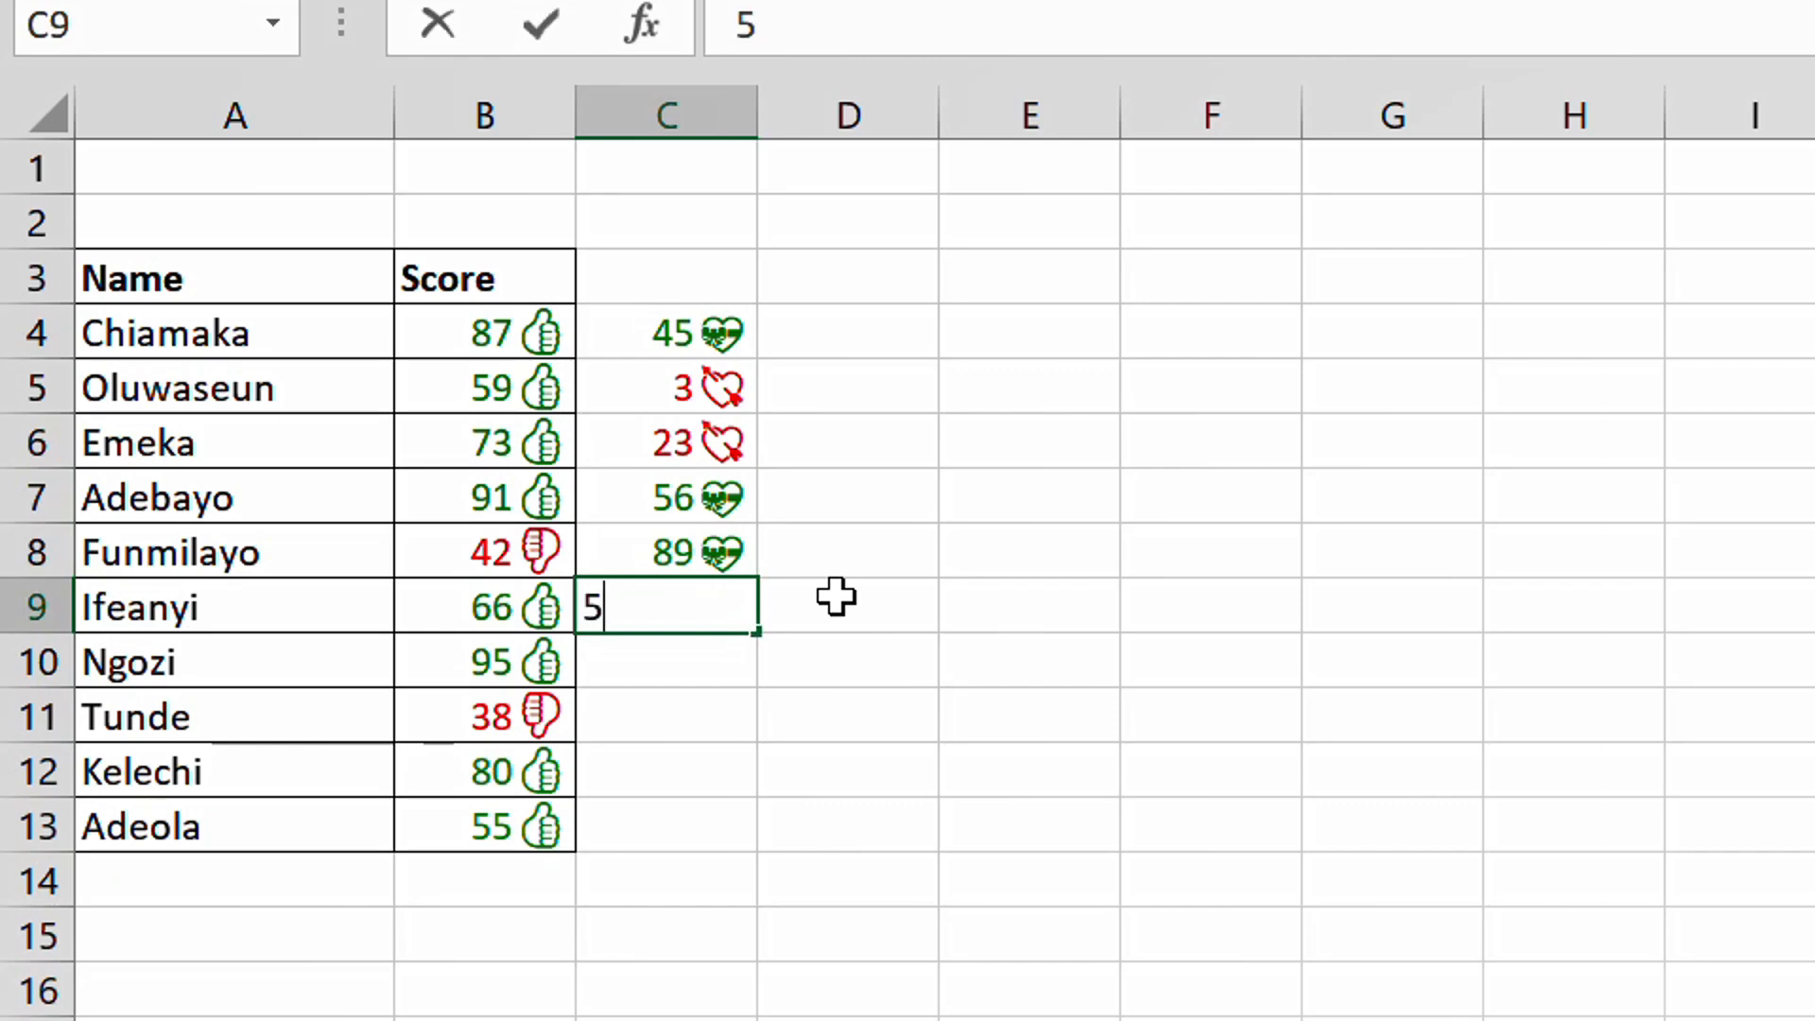
{"action": "key", "text": "Return"}
{"action": "type", "text": "1"}
{"action": "key", "text": "Return"}
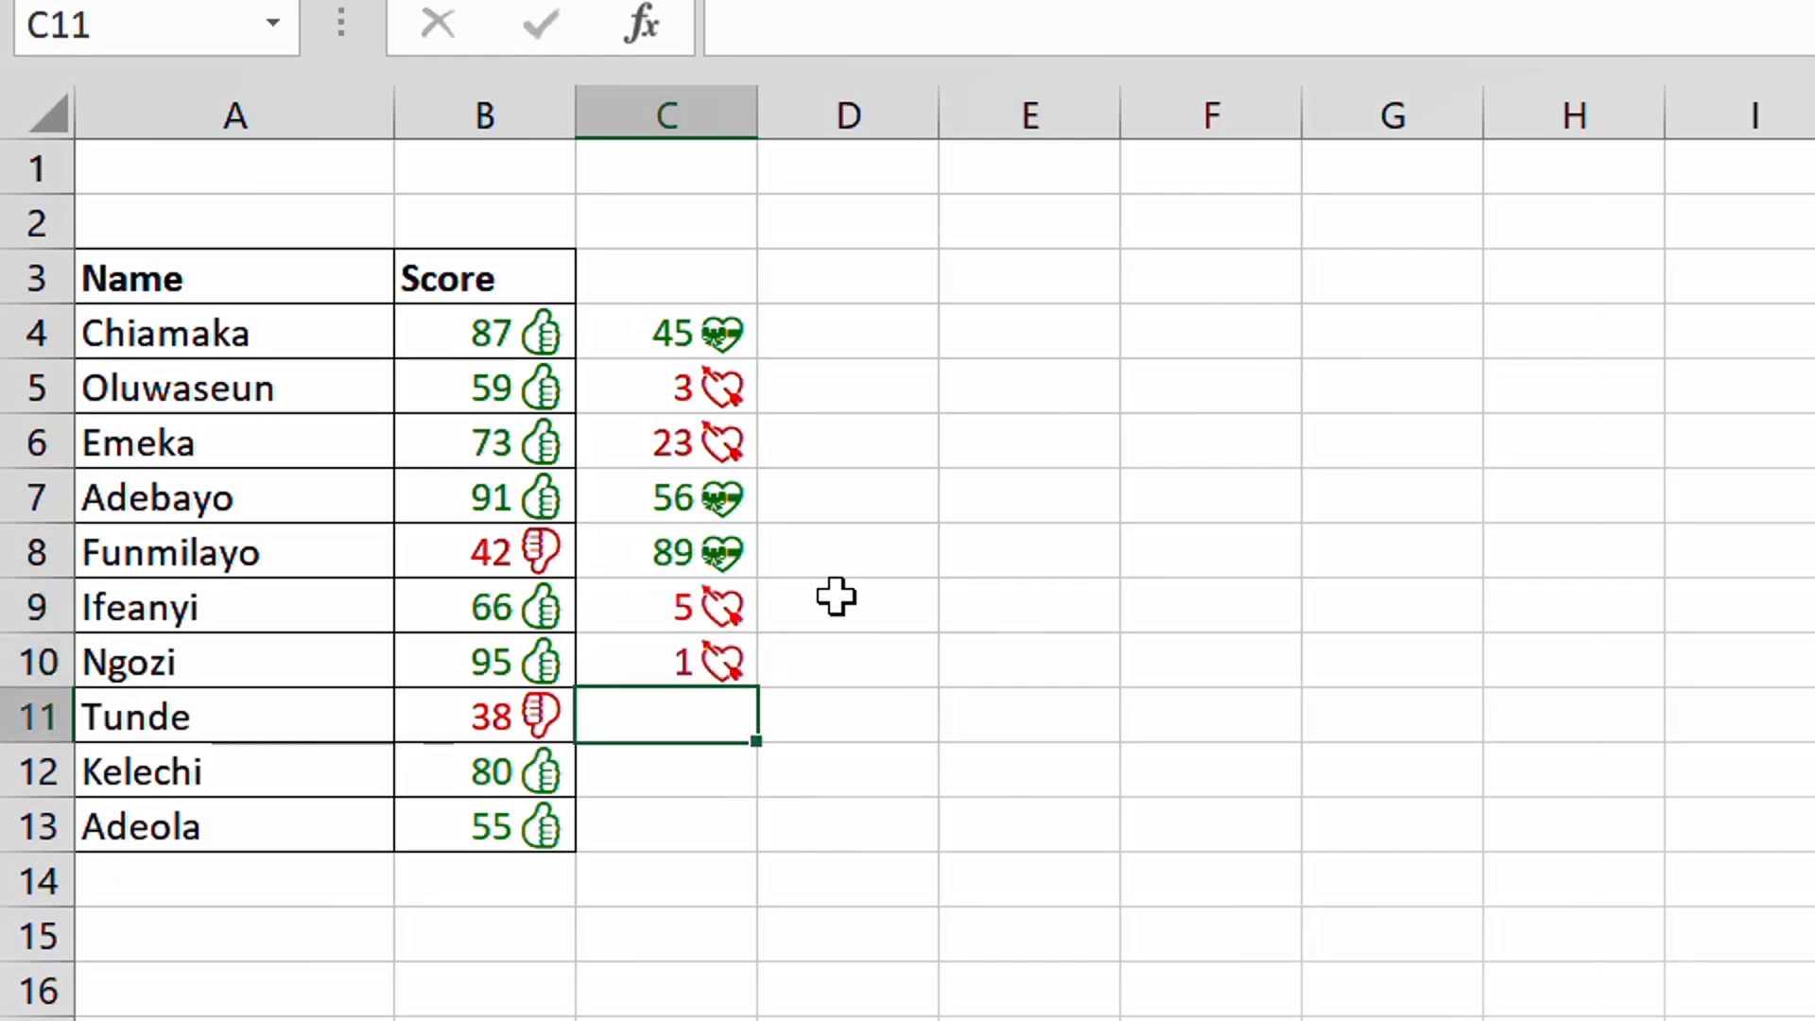
{"action": "key", "text": "Return"}
{"action": "type", "text": "100"}
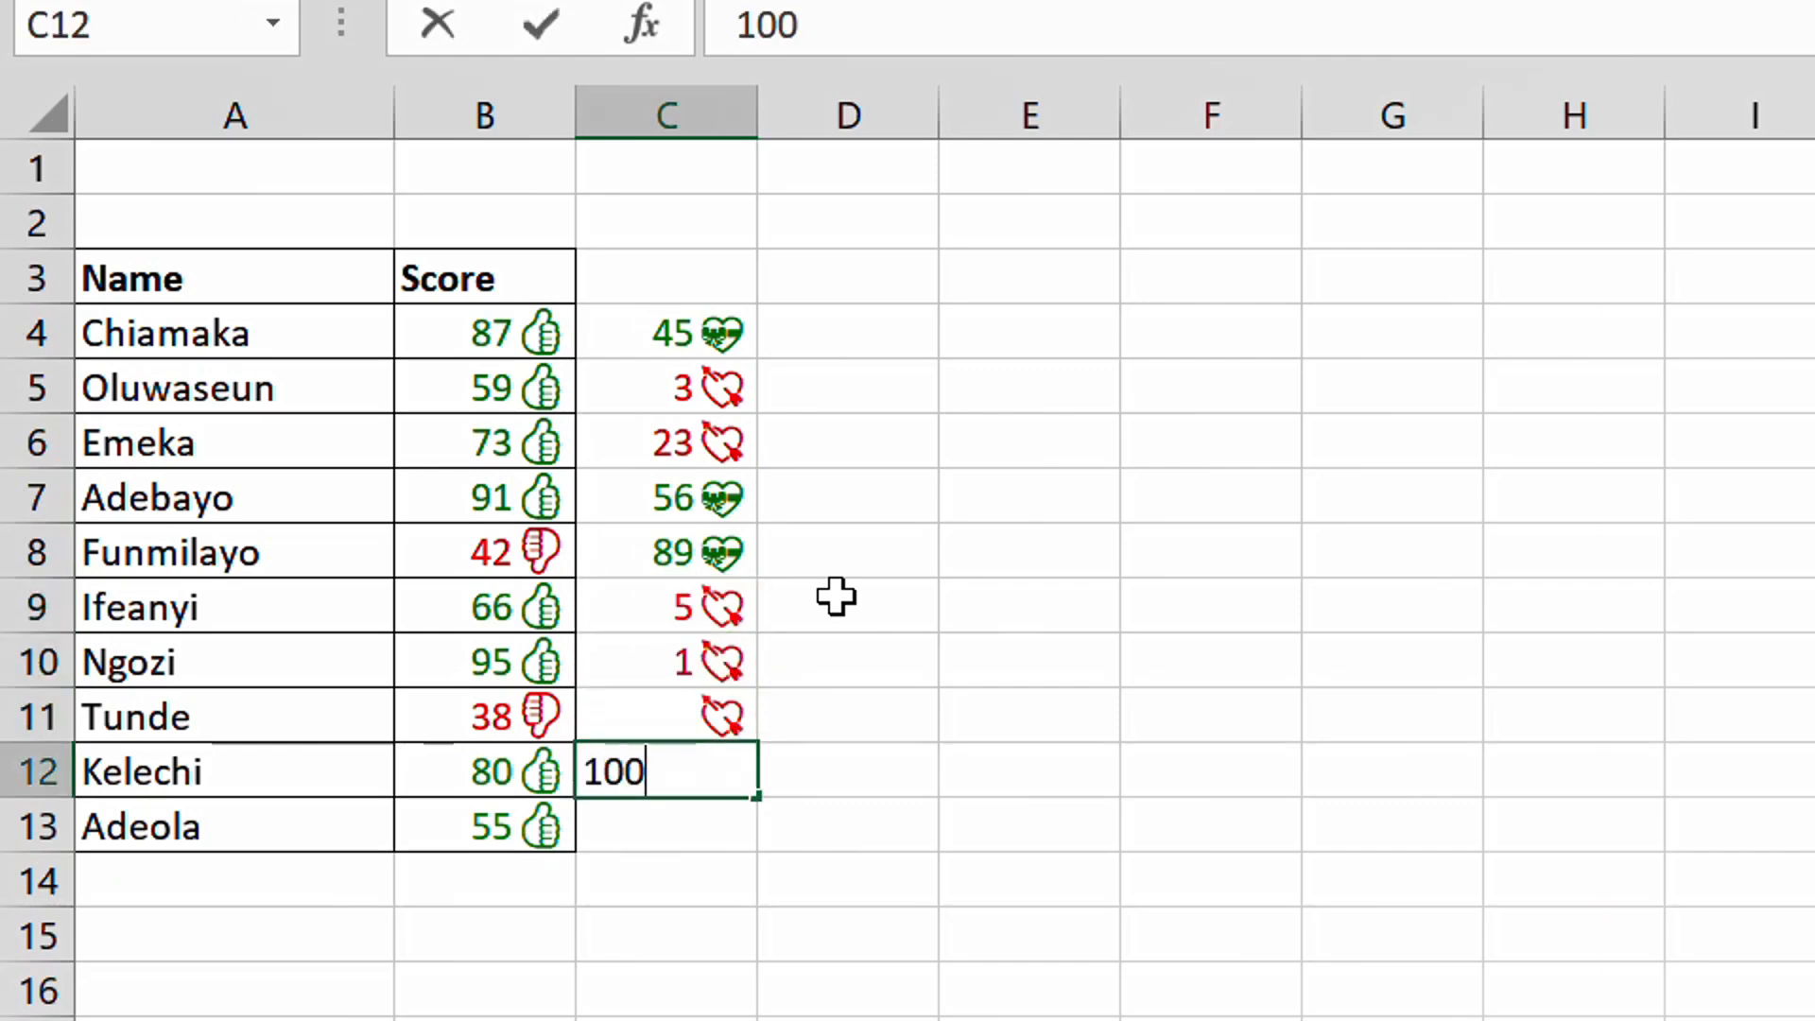
{"action": "key", "text": "Return"}
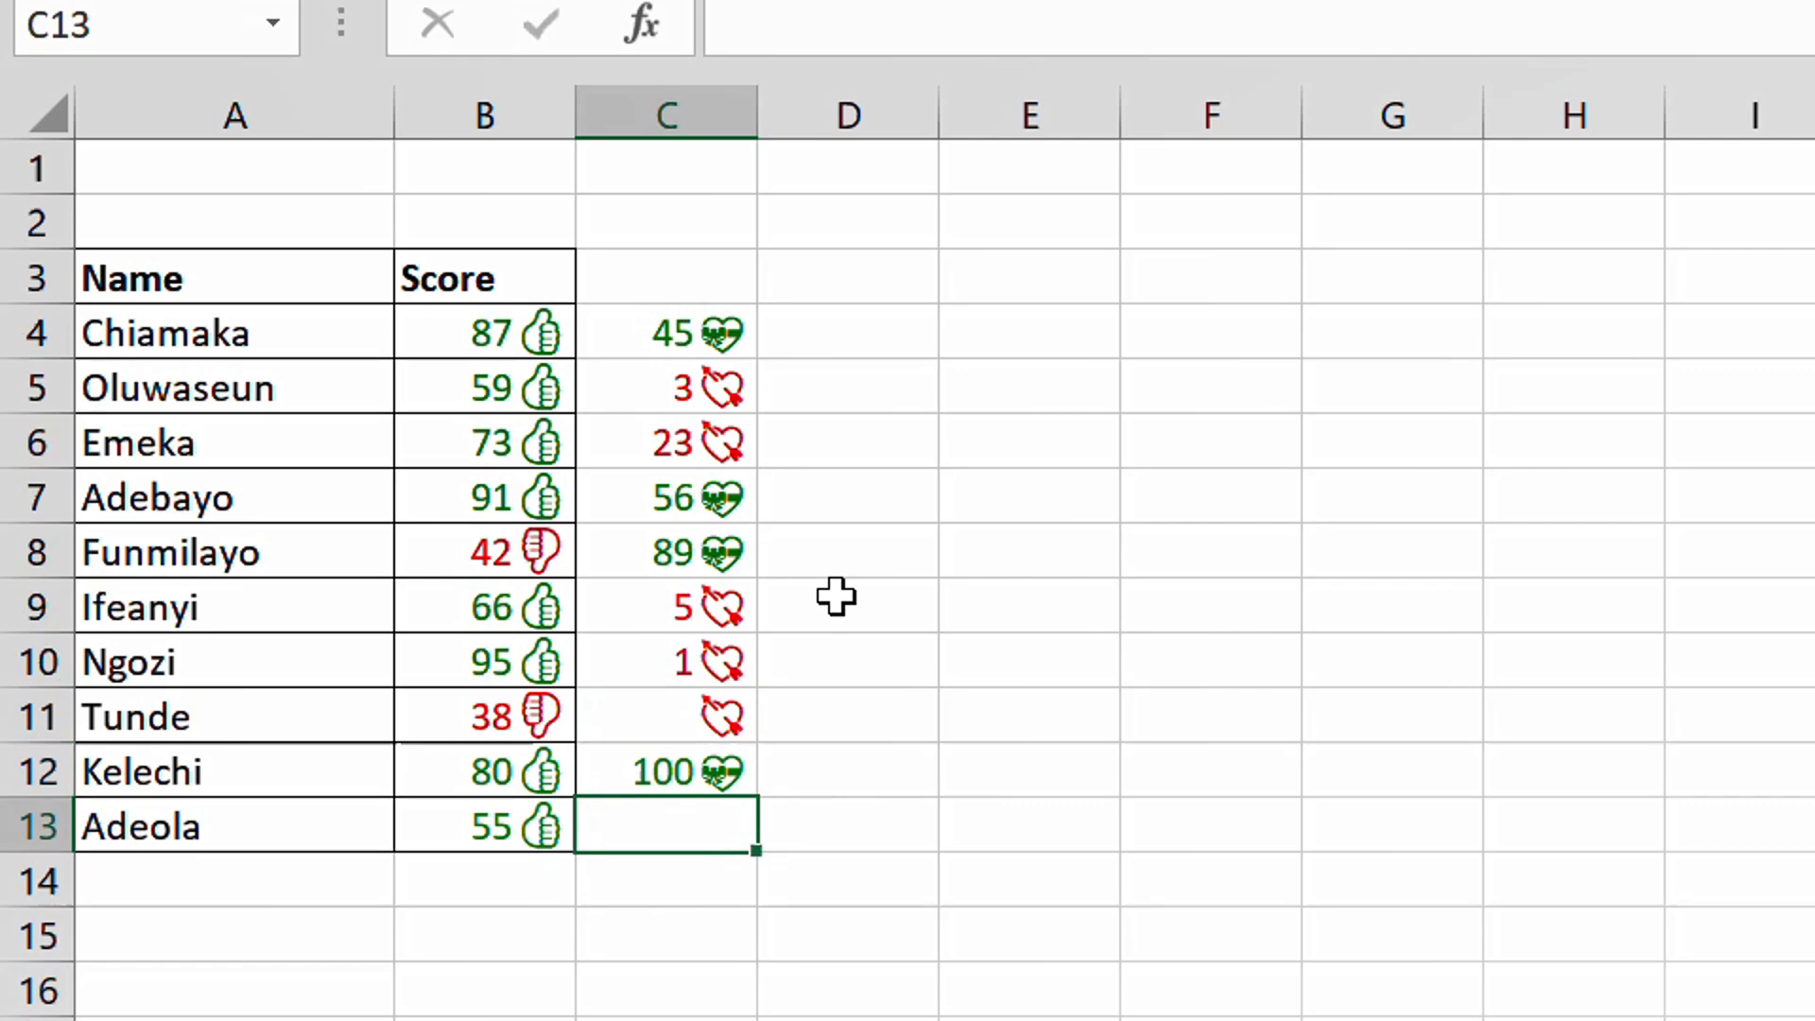
{"action": "type", "text": "45"}
{"action": "key", "text": "Return"}
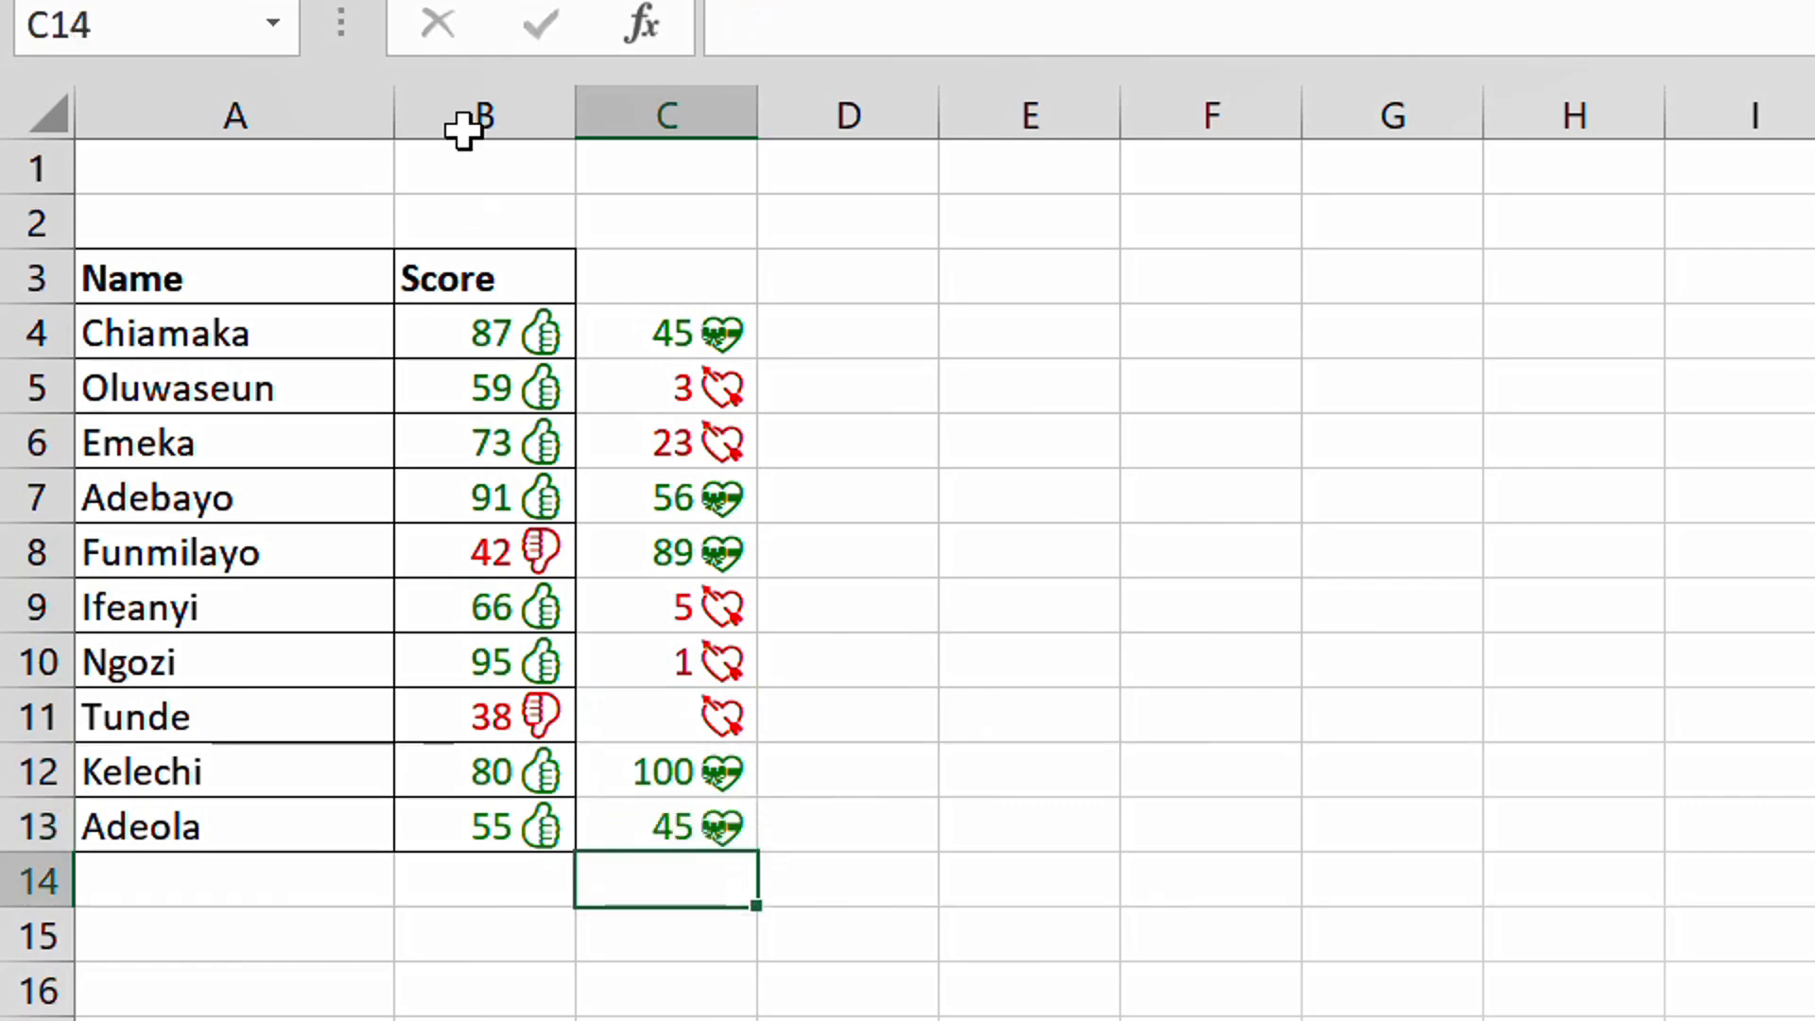
Enter the header Score in cell C3 above the second column of values.
{"action": "left_click", "coordinate": [654, 316]}
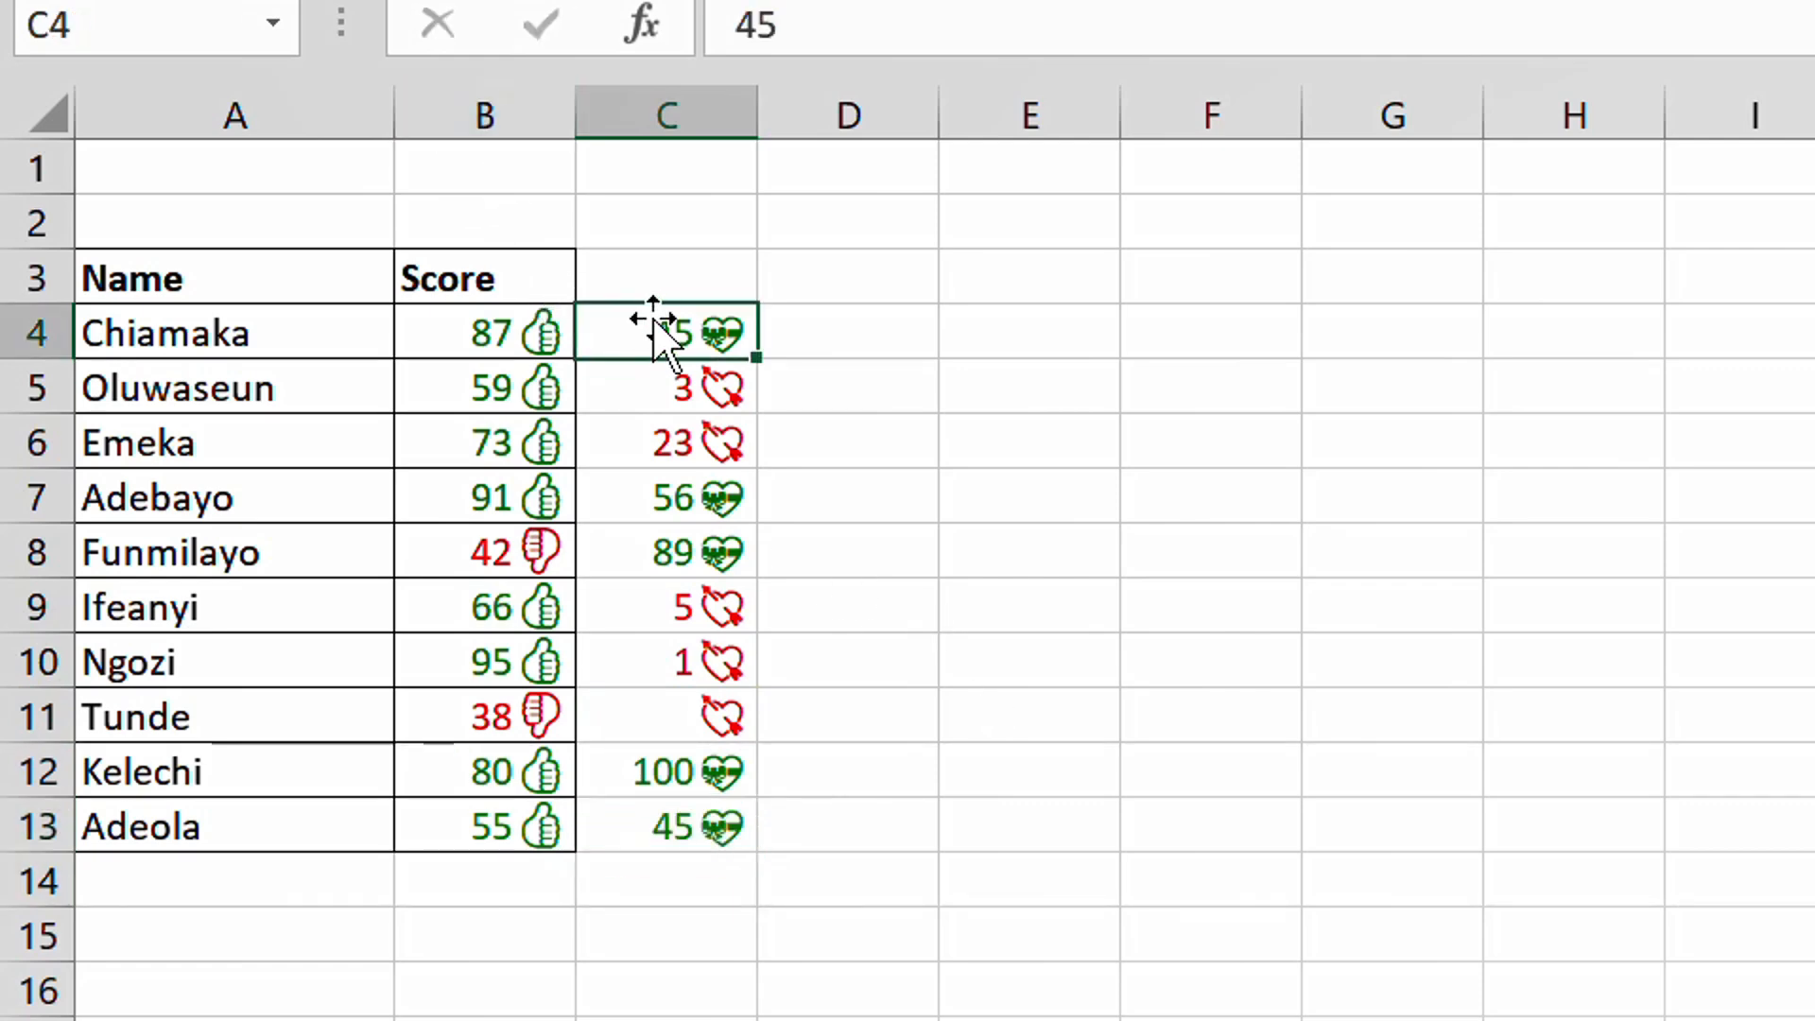
{"action": "left_click", "coordinate": [675, 273]}
{"action": "type", "text": "Score"}
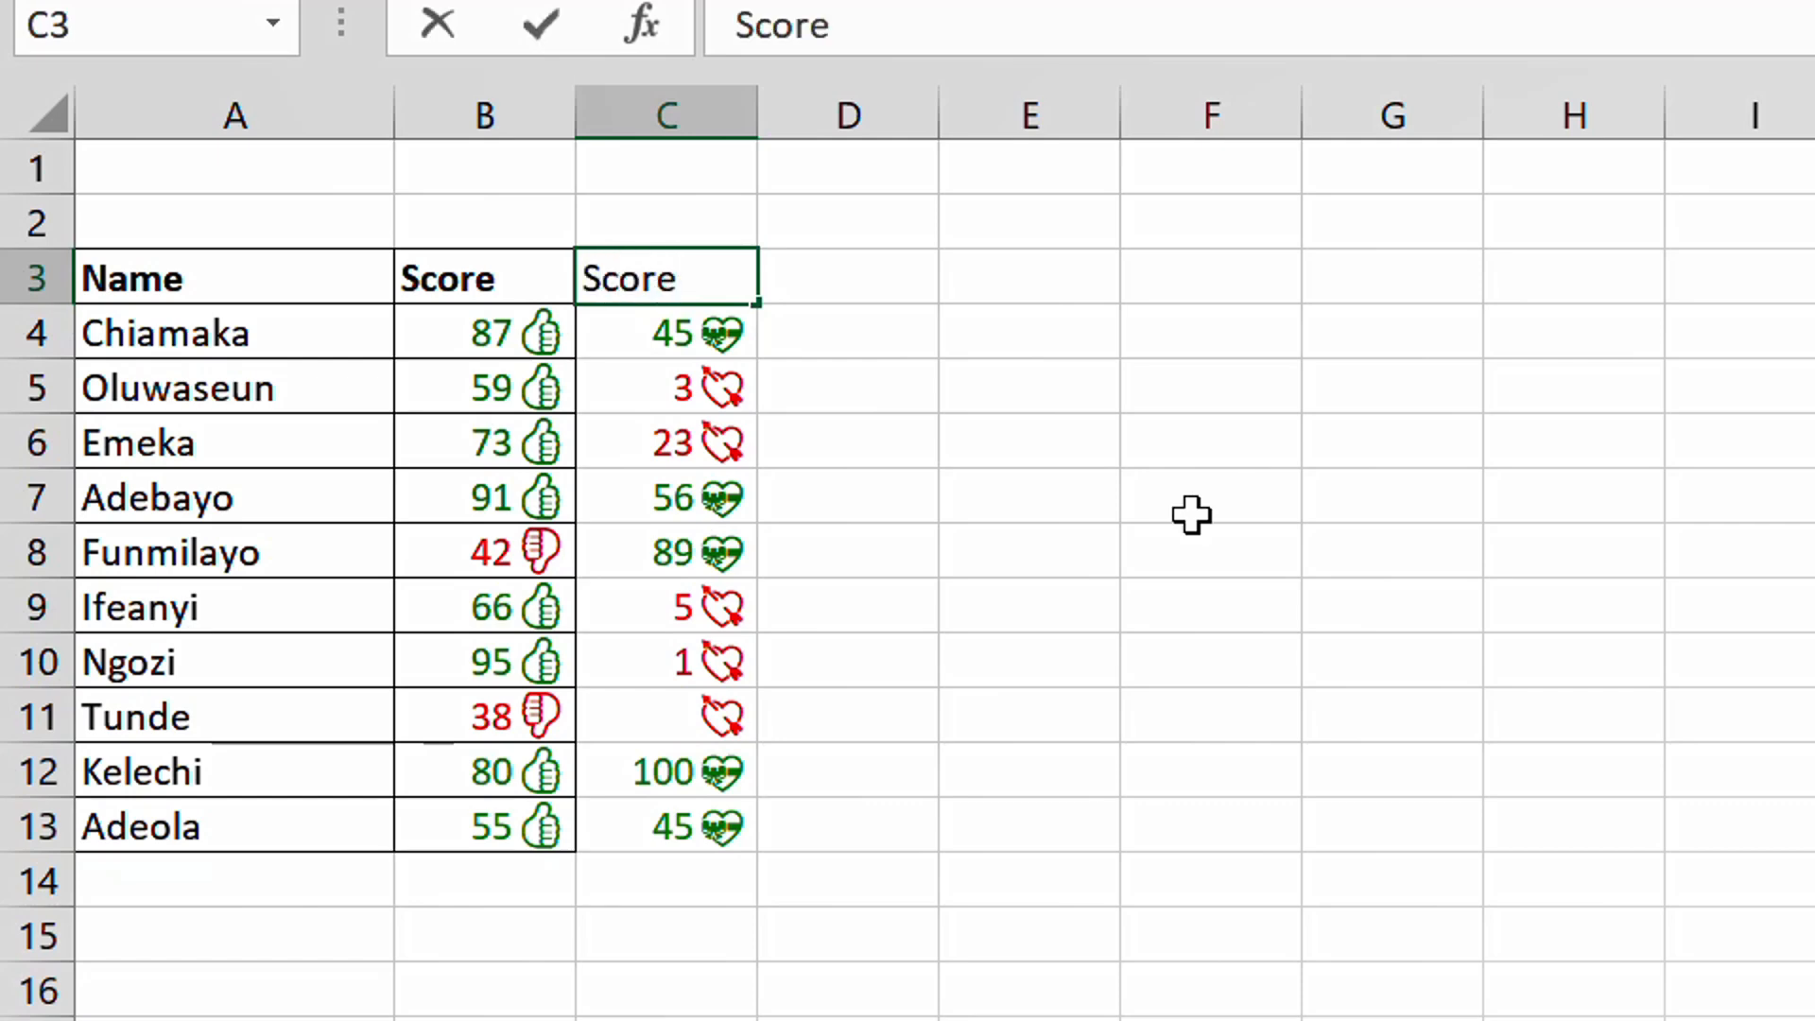
{"action": "left_click", "coordinate": [669, 348]}
{"action": "left_click", "coordinate": [729, 391]}
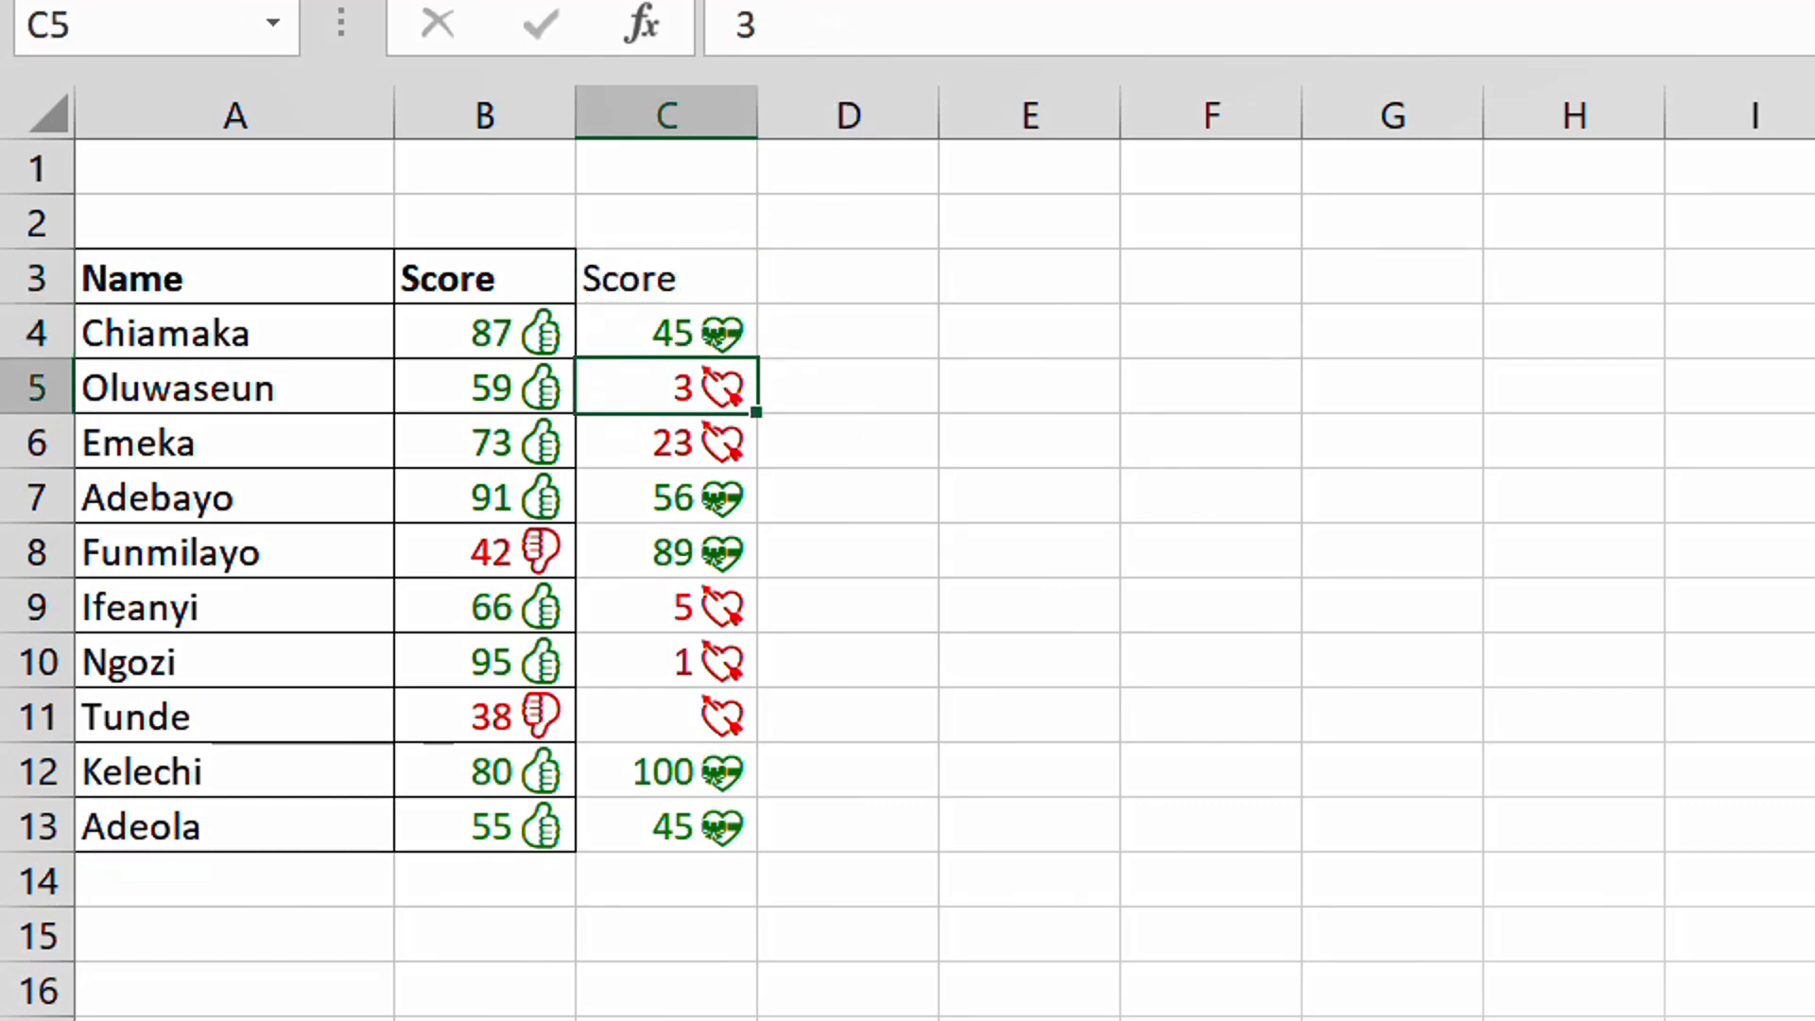
{"action": "left_click", "coordinate": [508, 333]}
{"action": "left_click", "coordinate": [530, 440]}
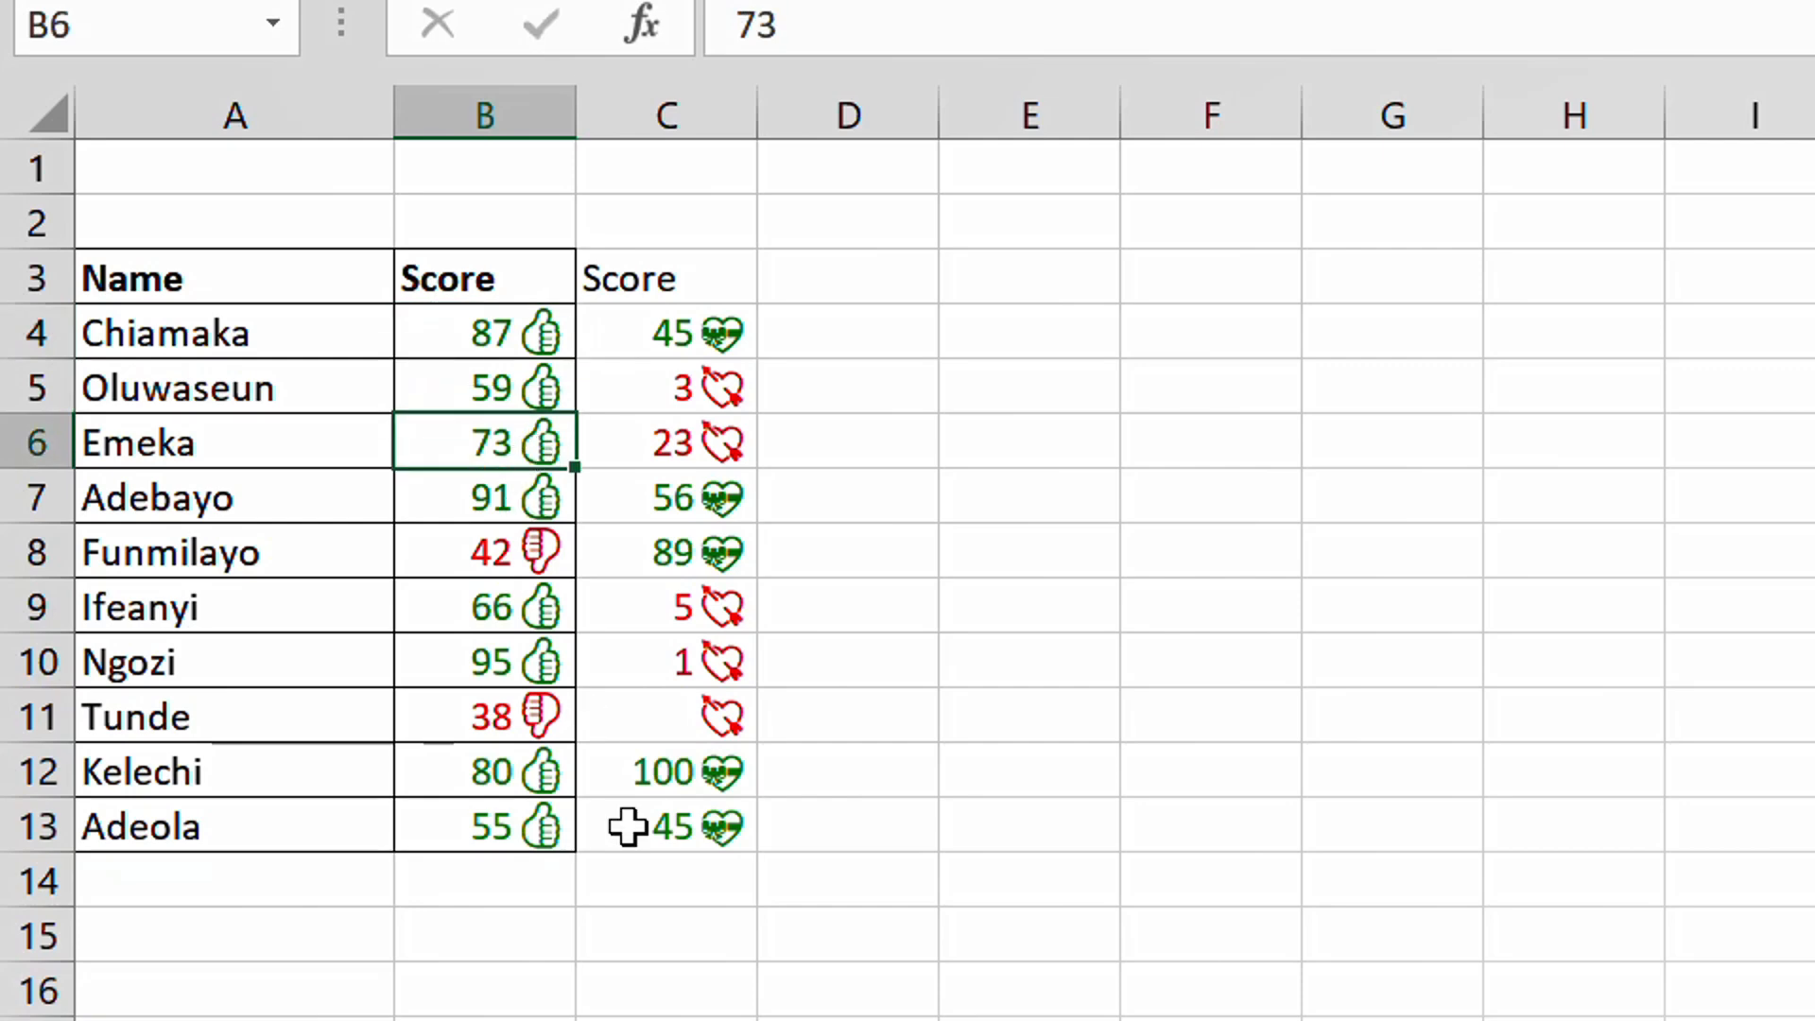
{"action": "left_click", "coordinate": [704, 832]}
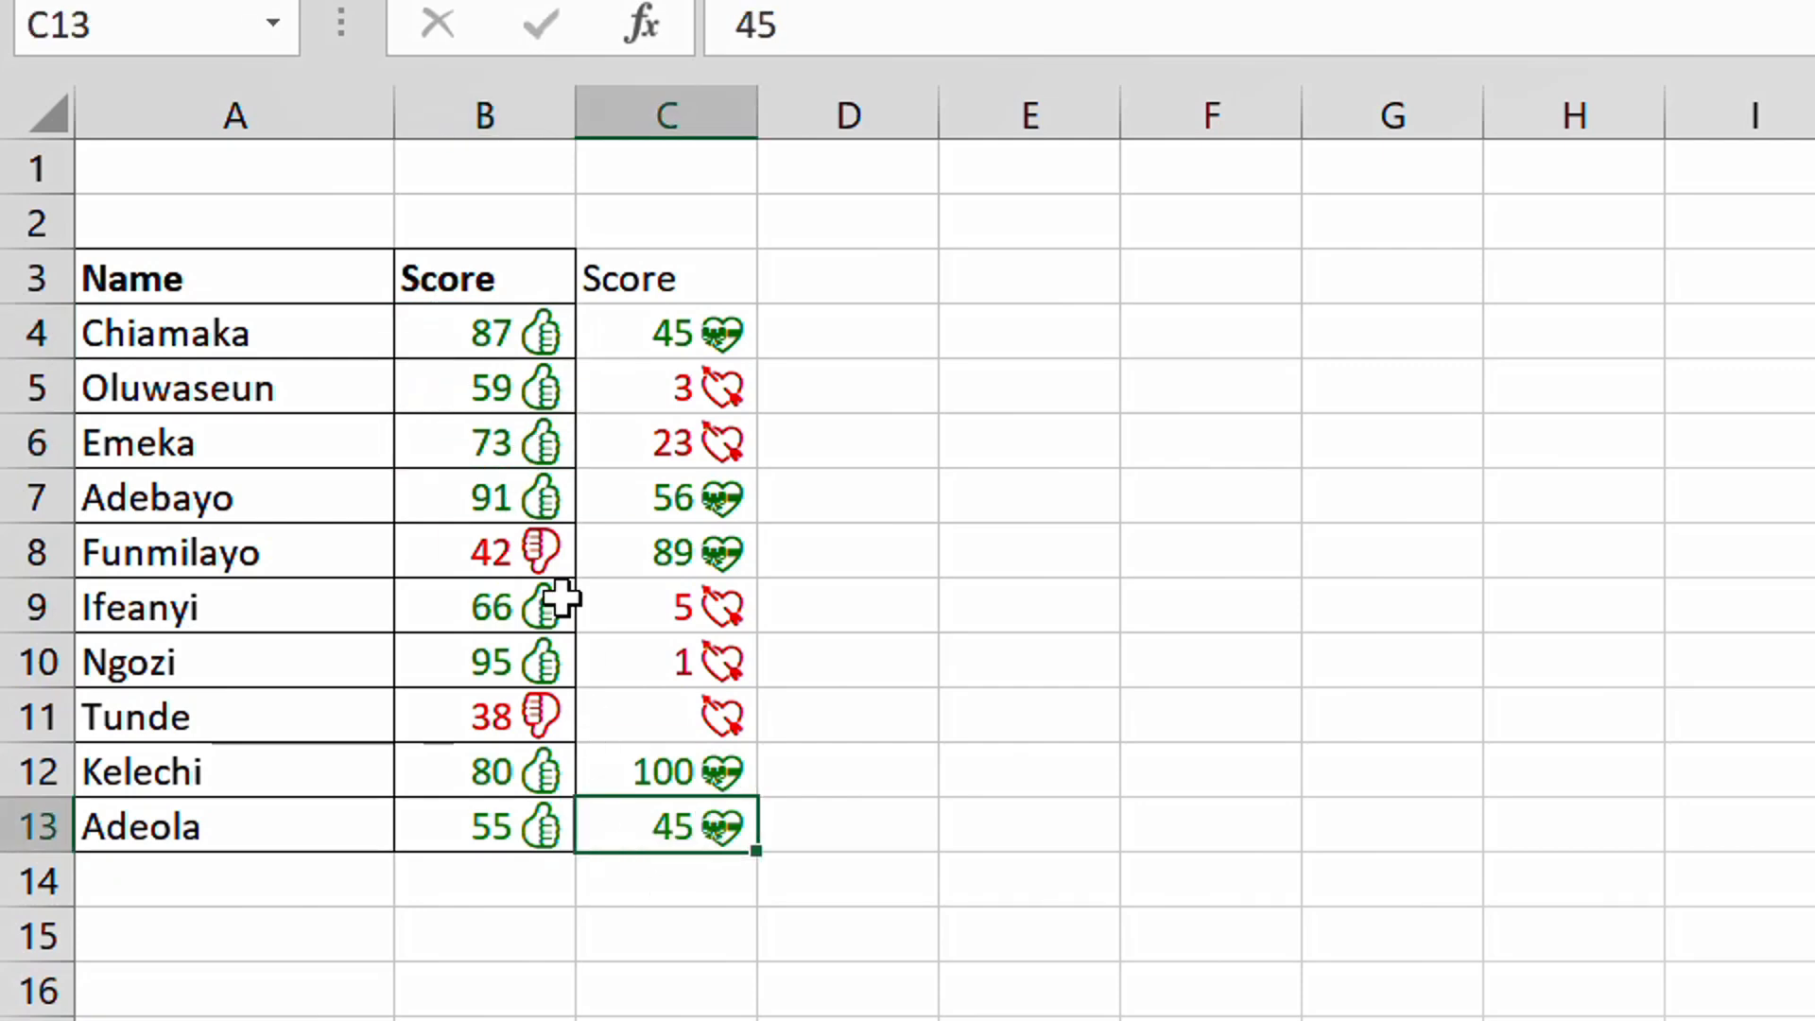
{"action": "left_click", "coordinate": [511, 321]}
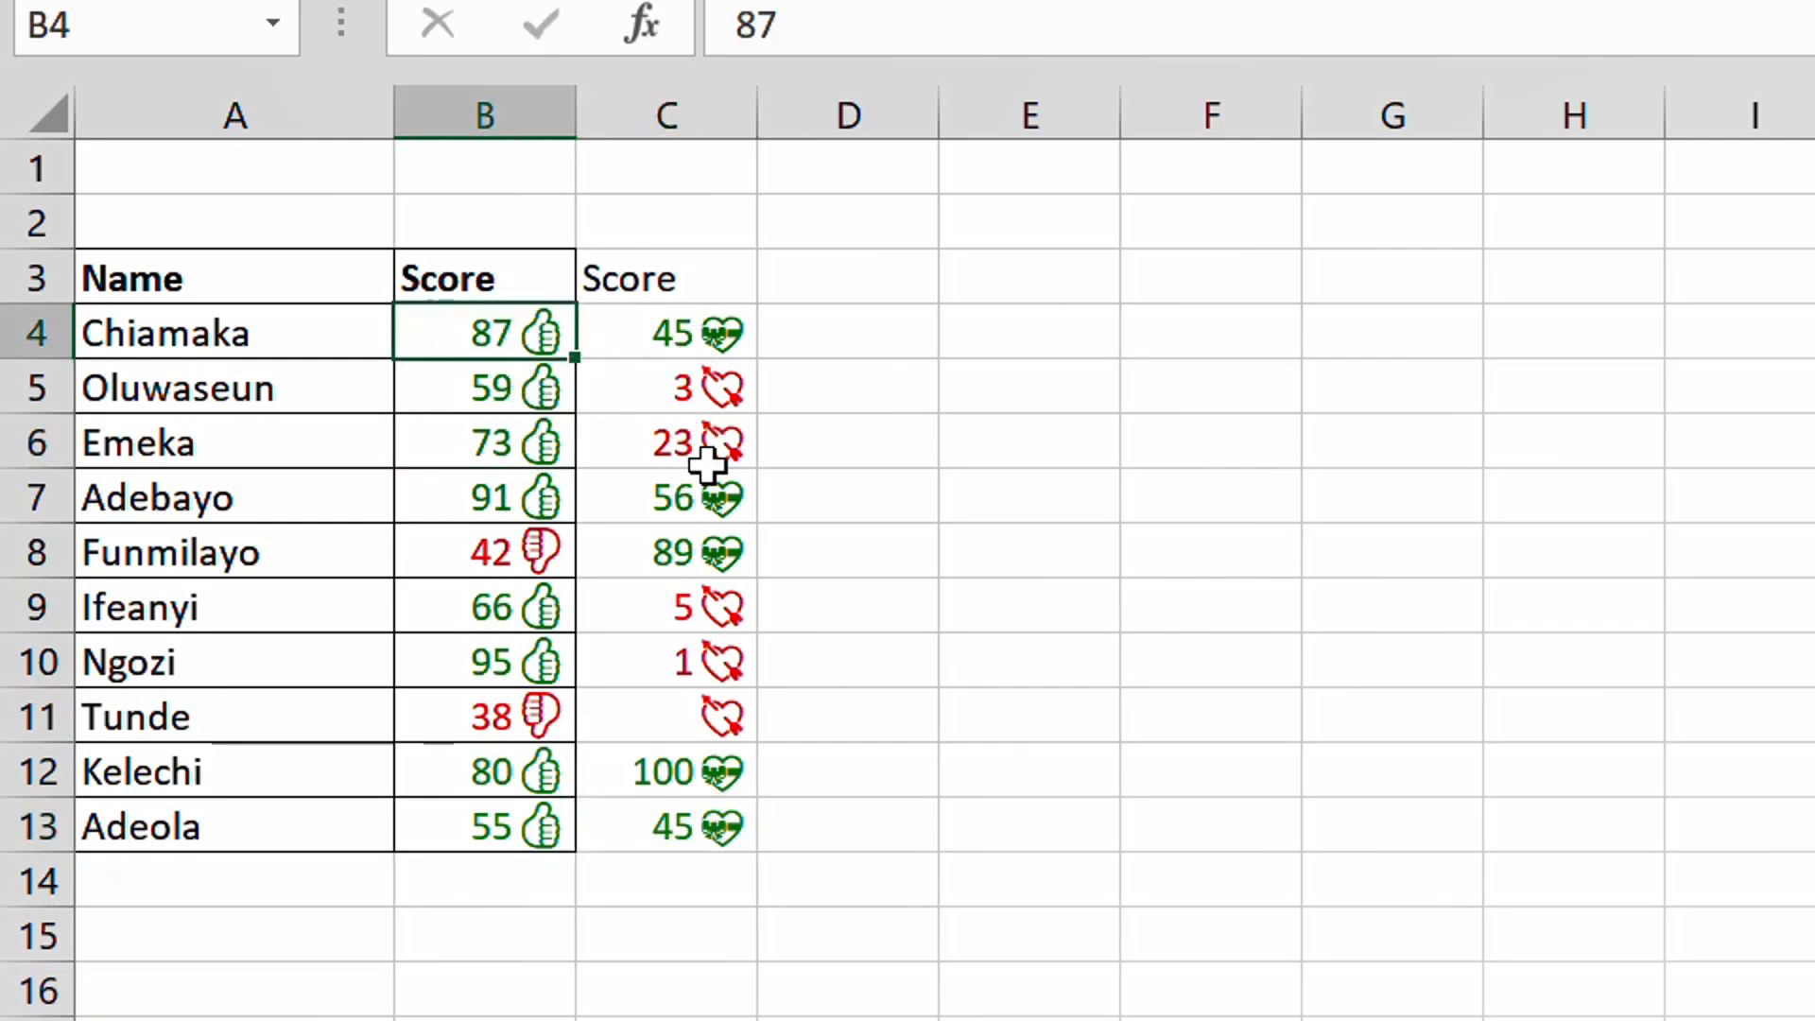
Set the value in cell C11 to 200.
{"action": "left_click", "coordinate": [727, 707]}
{"action": "type", "text": "20"}
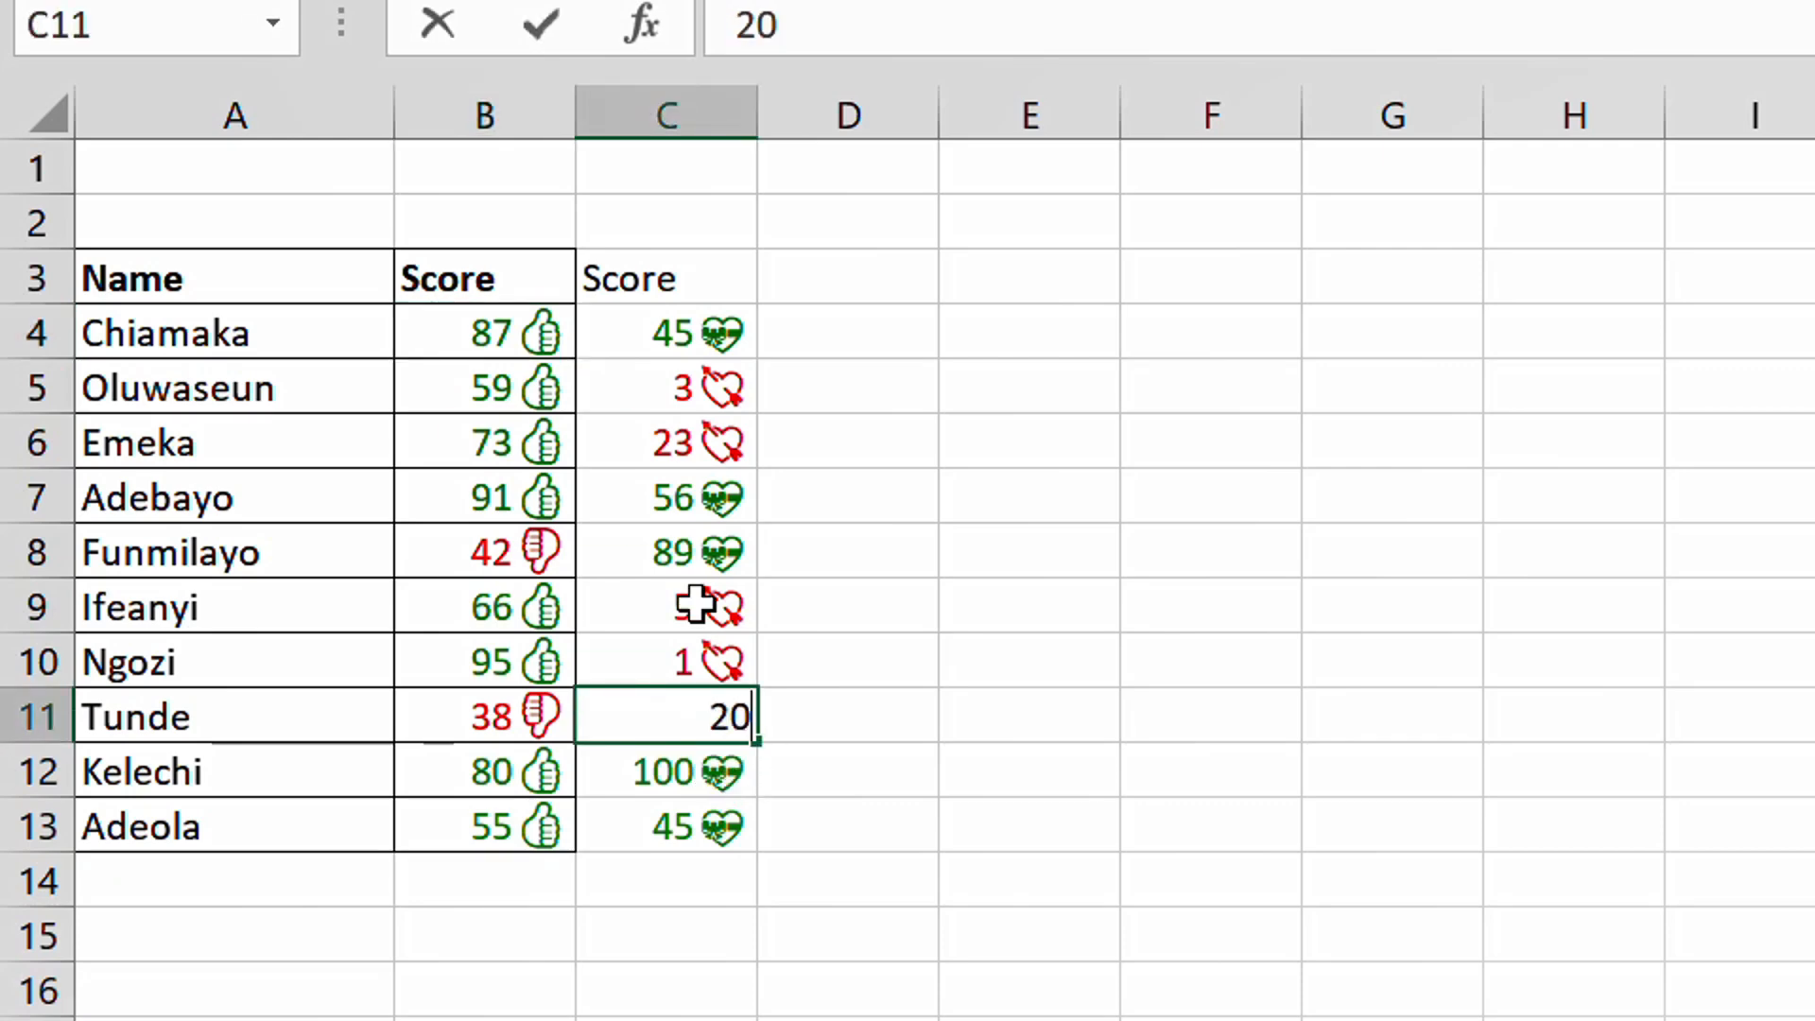
{"action": "type", "text": "0"}
{"action": "key", "text": "Return"}
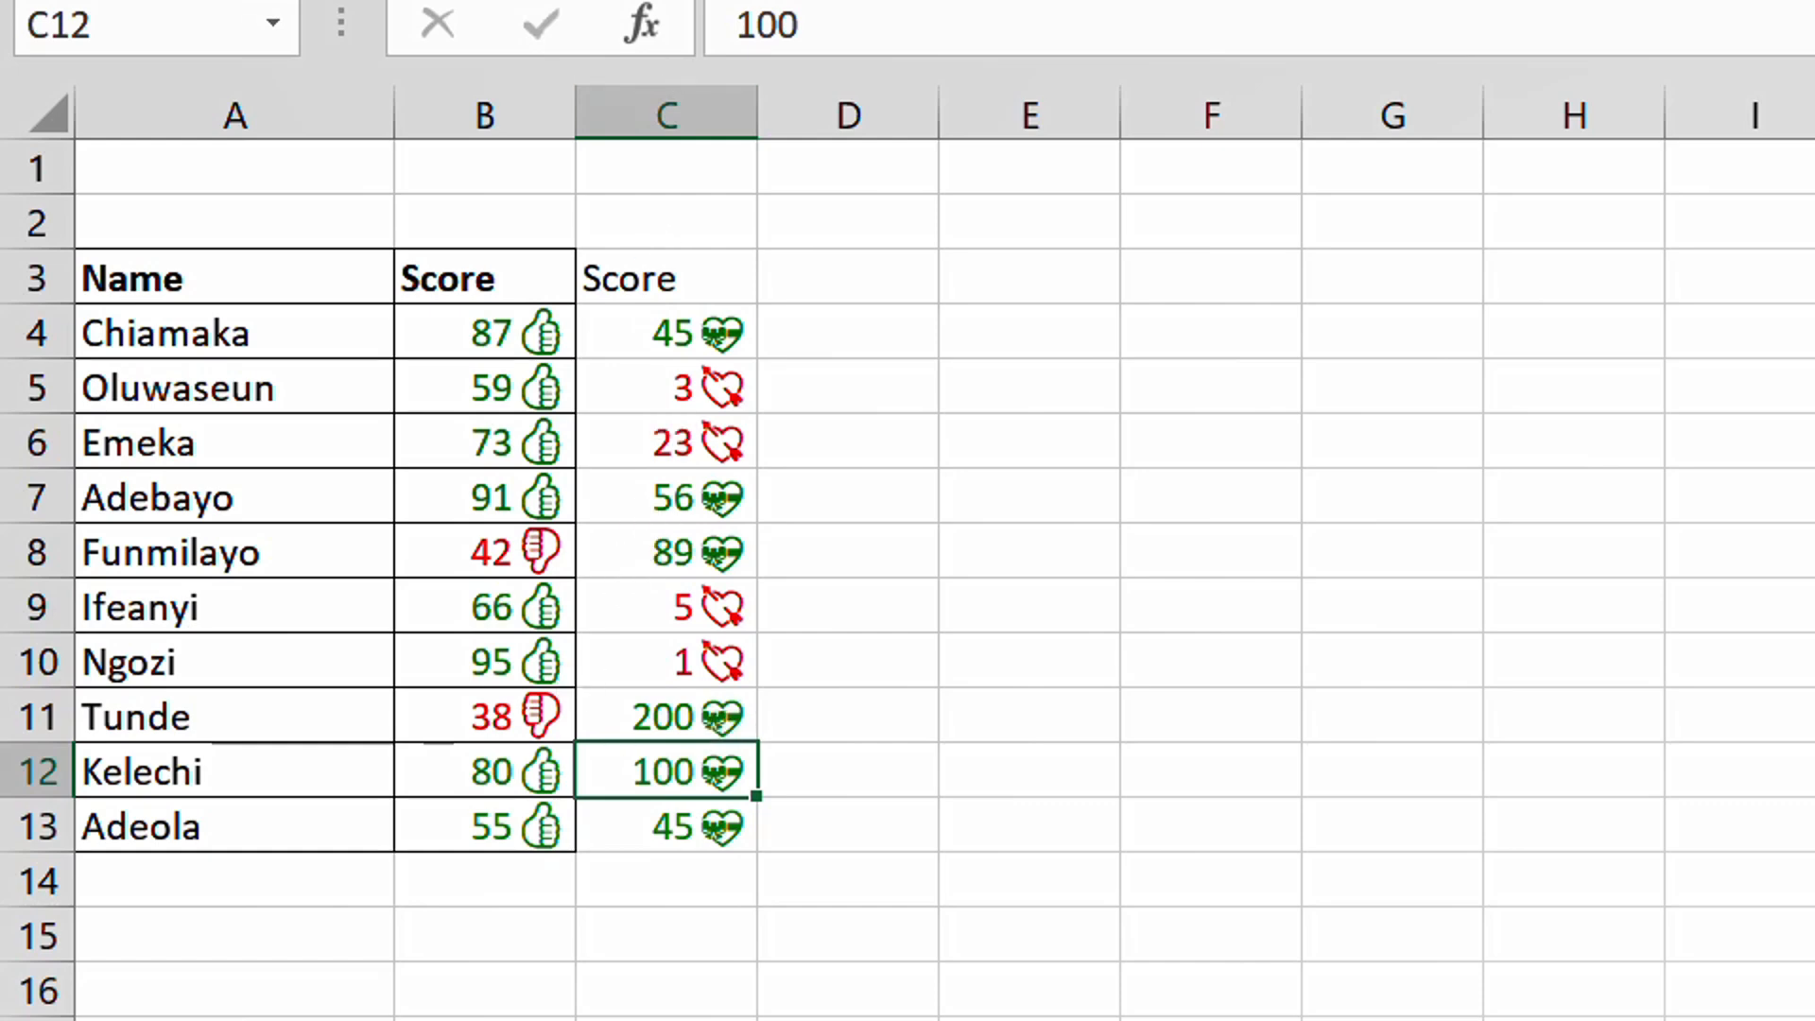
{"action": "left_click", "coordinate": [848, 2]}
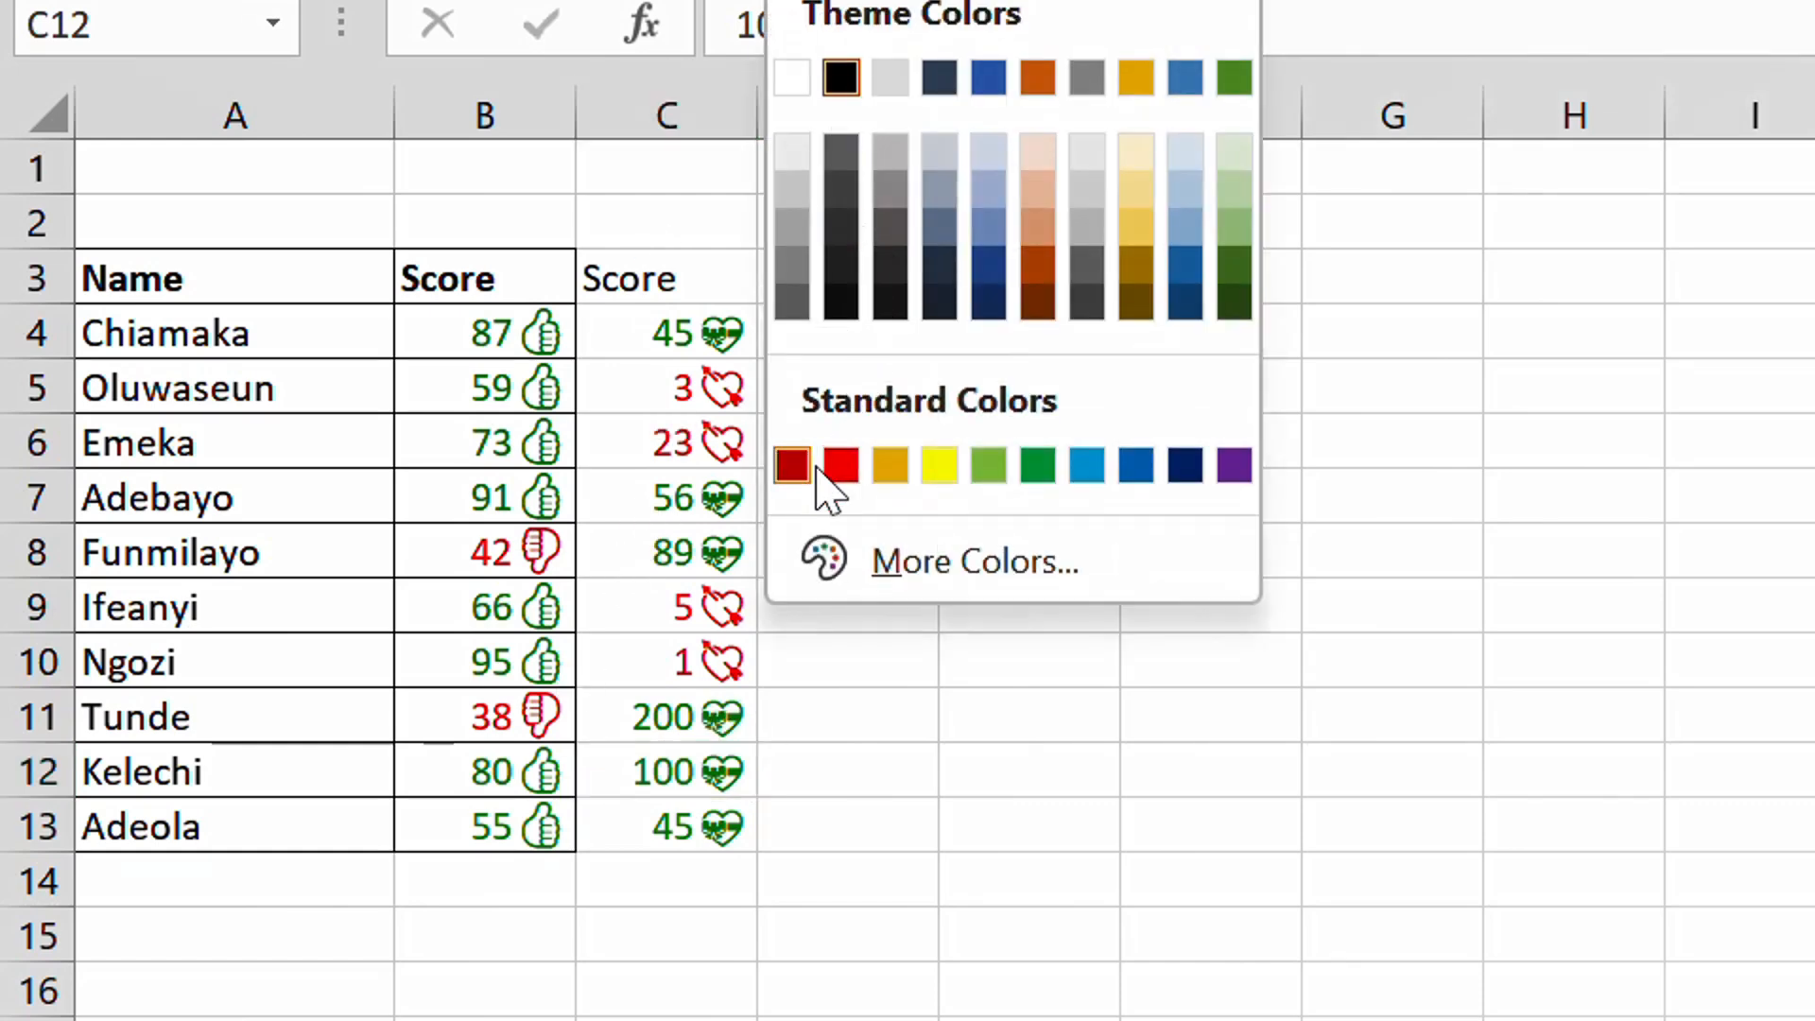
{"action": "left_click", "coordinate": [790, 465]}
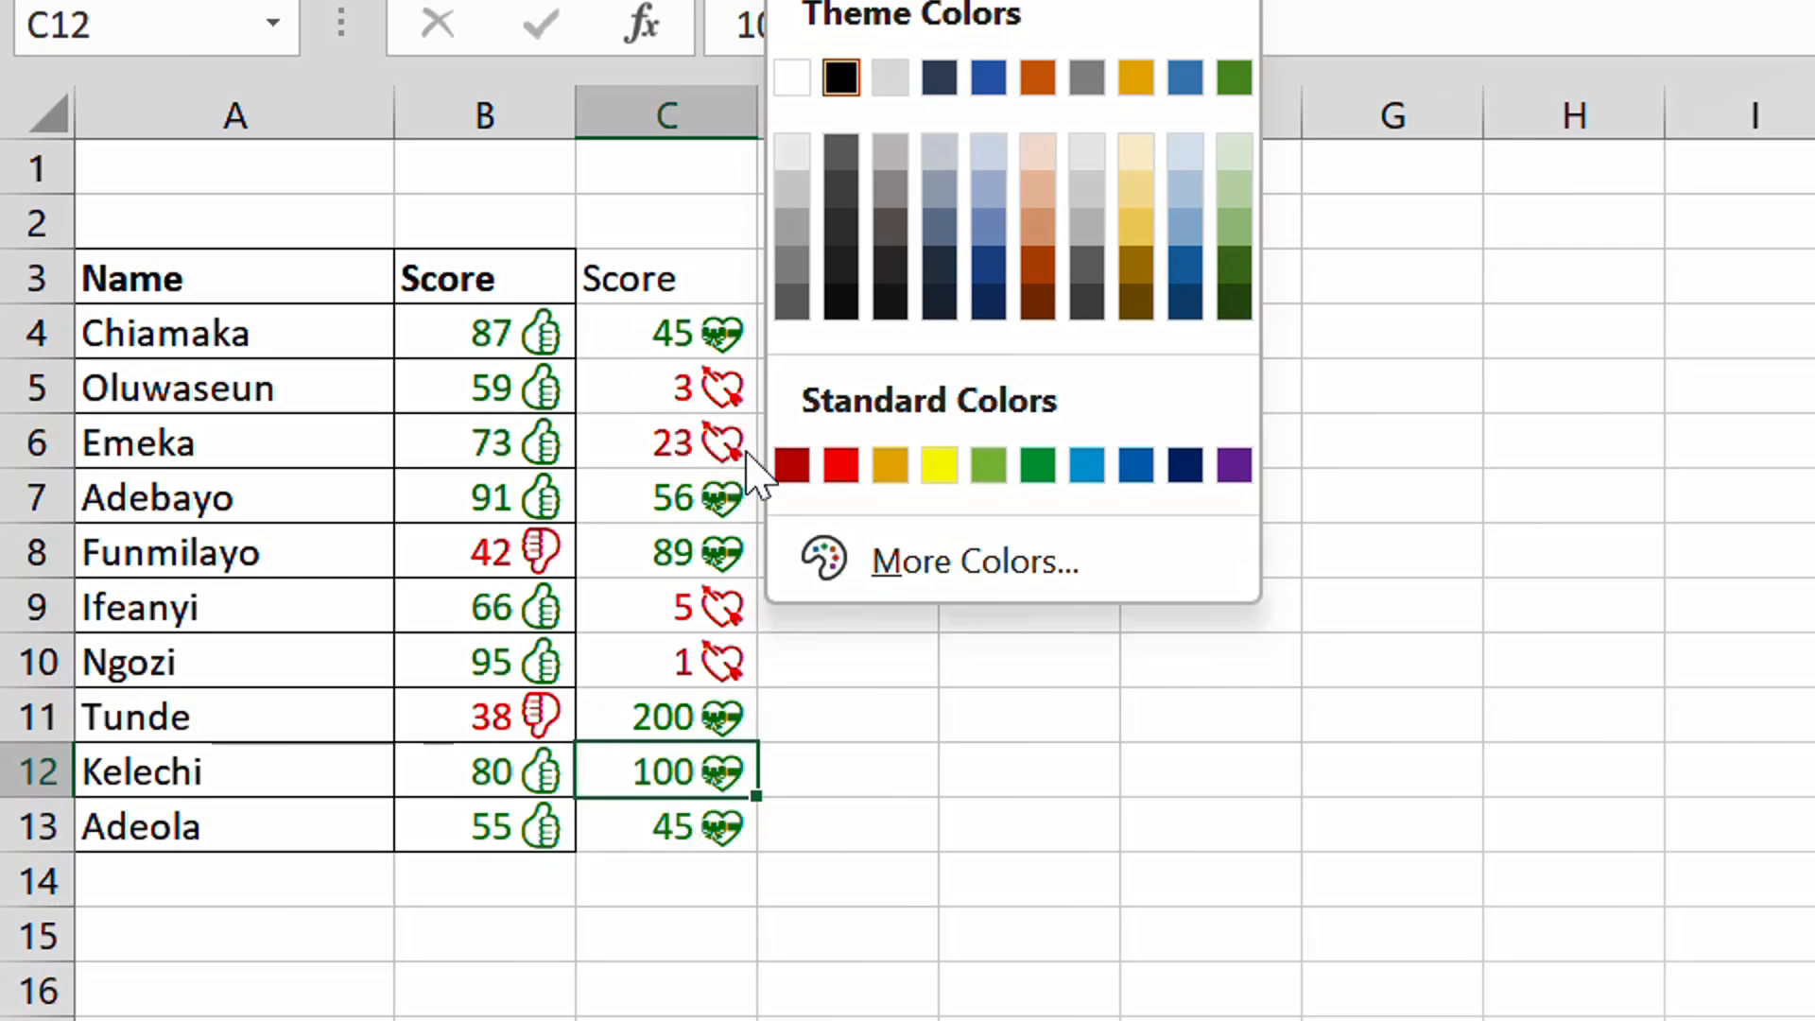
{"action": "left_click", "coordinate": [688, 654]}
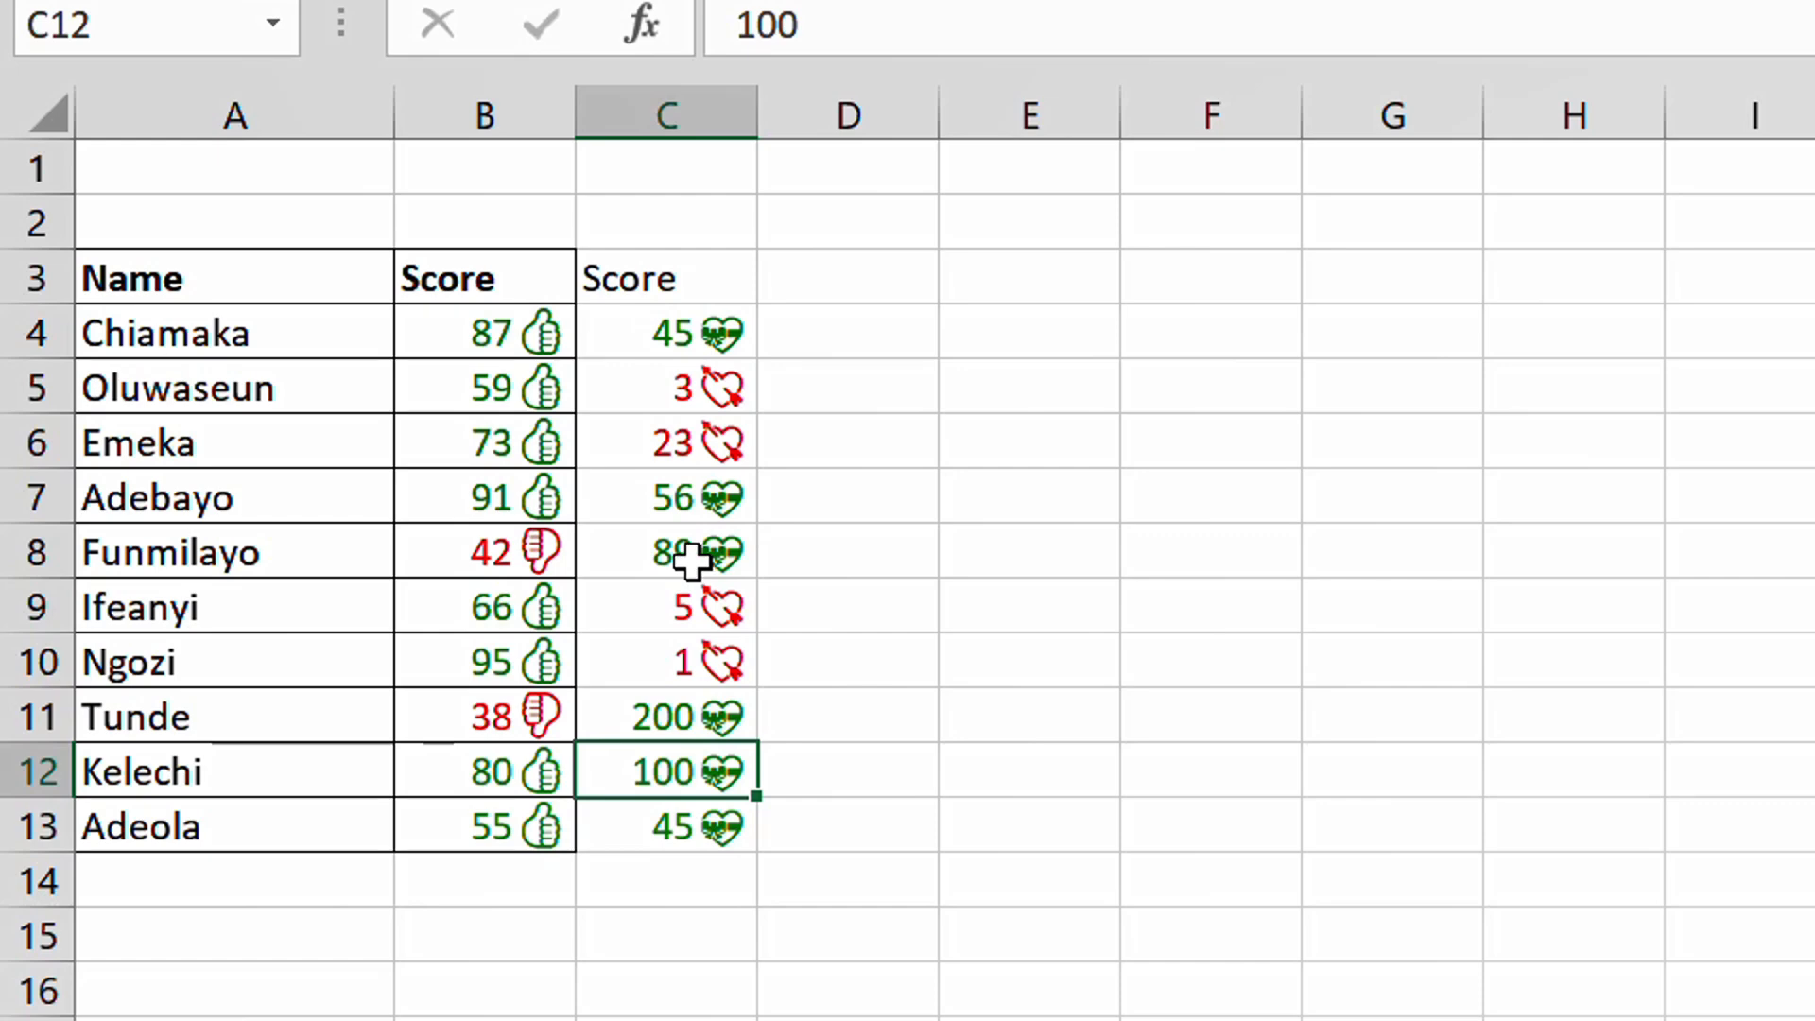